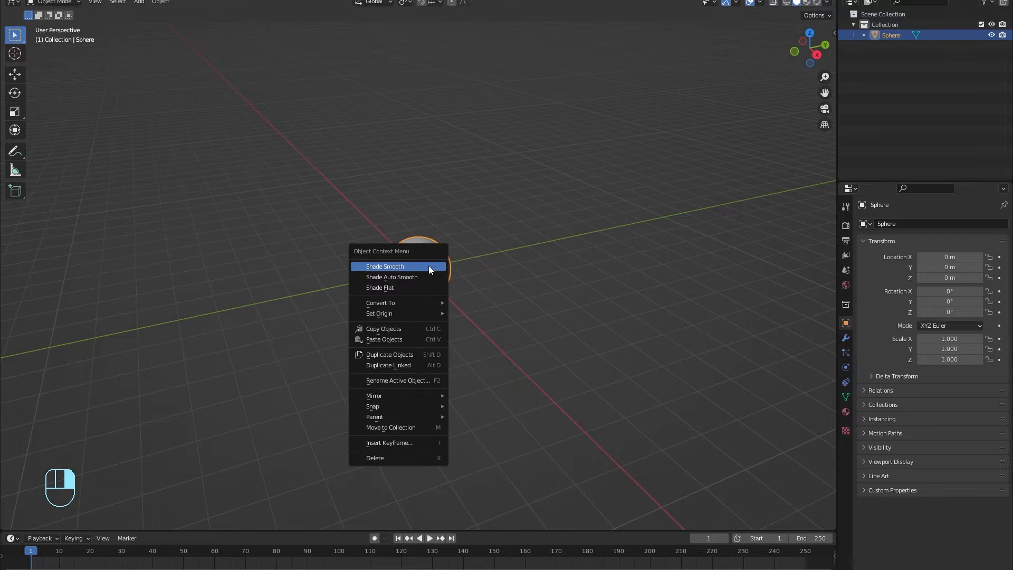
Step: Apply Shade Smooth to the new UV sphere
left_click(429, 266)
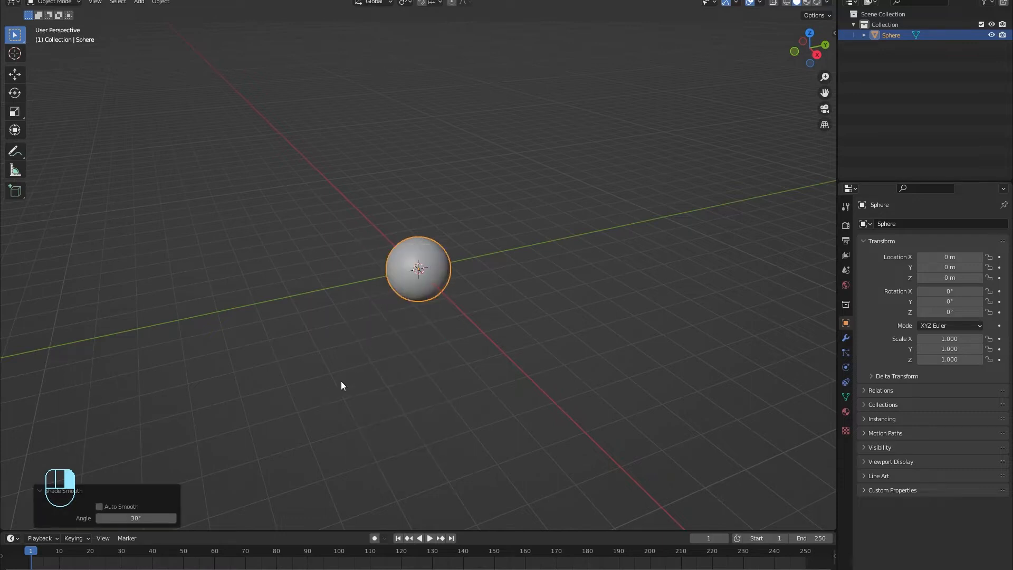
Step: Put the sphere in Edit Mode and view it from Right Orthographic with nothing selected
left_click(429, 296)
scroll(429, 295, "up", 6)
middle_click_drag(429, 262, 391, 248)
left_click(447, 232)
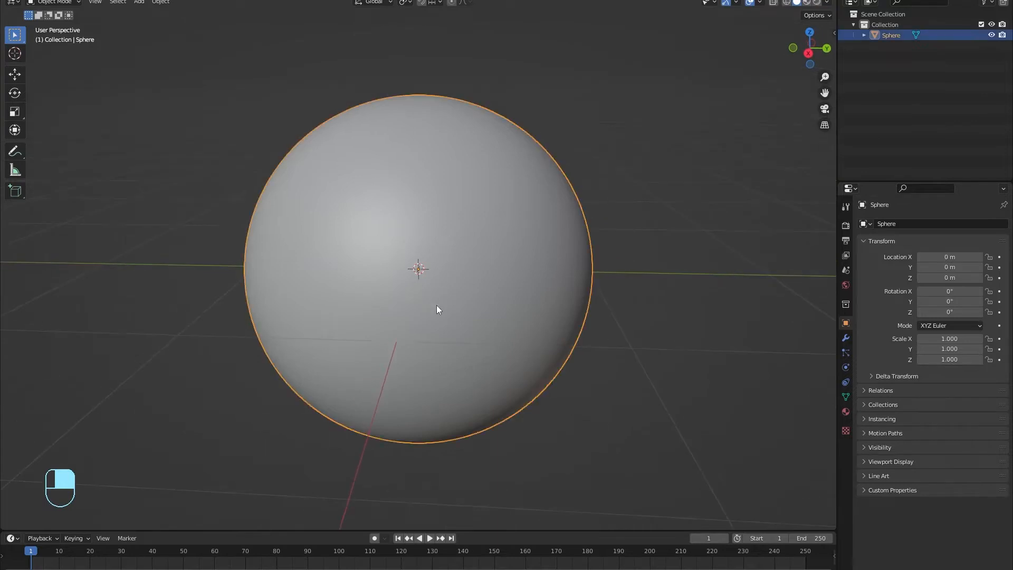
scroll(438, 305, "down", 1)
key("Tab")
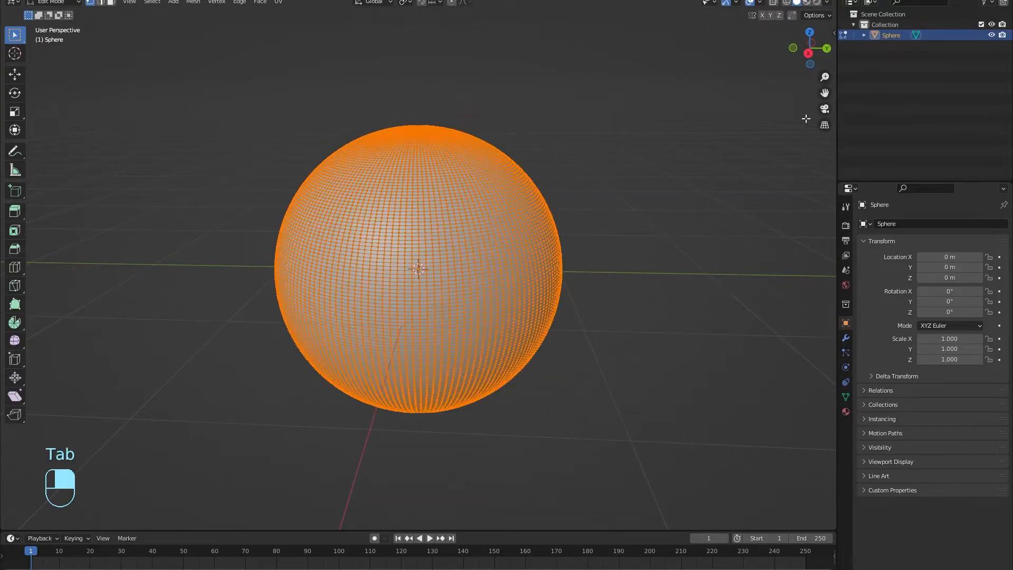
left_click(810, 55)
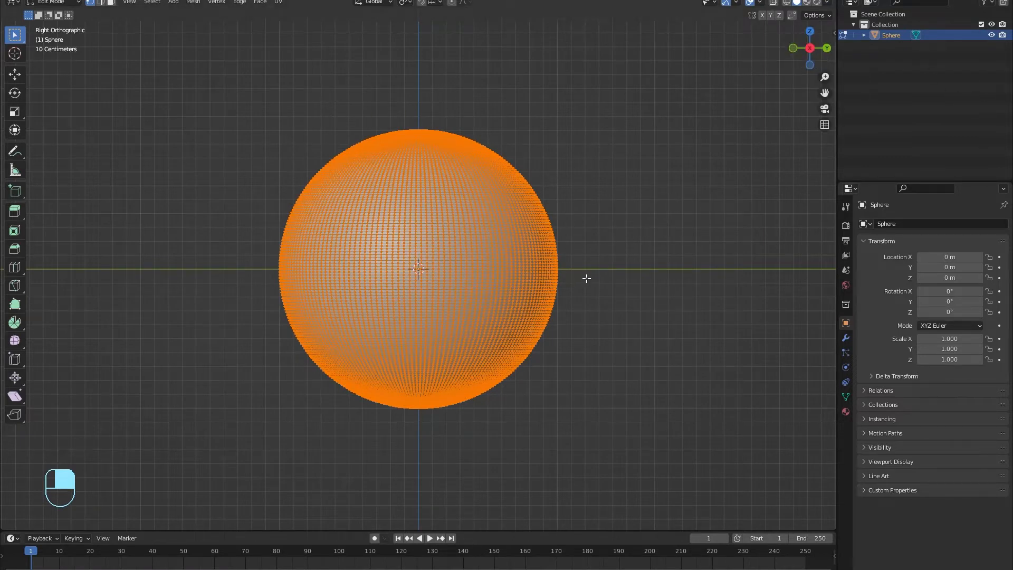
scroll(587, 278, "up", 3)
left_click(677, 275)
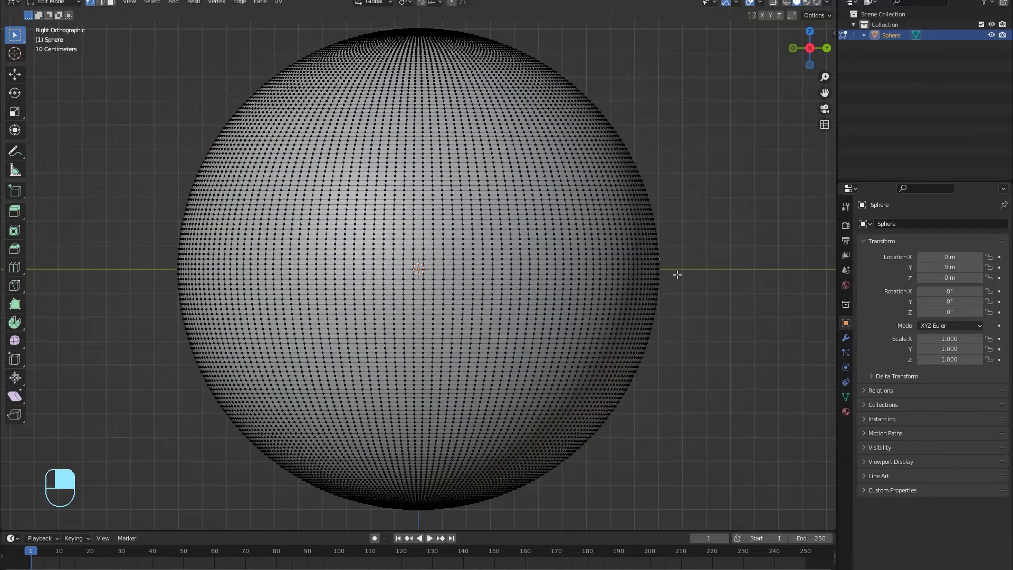
Step: Box-select and delete the lower half's vertices, then turn off X-ray
key("b")
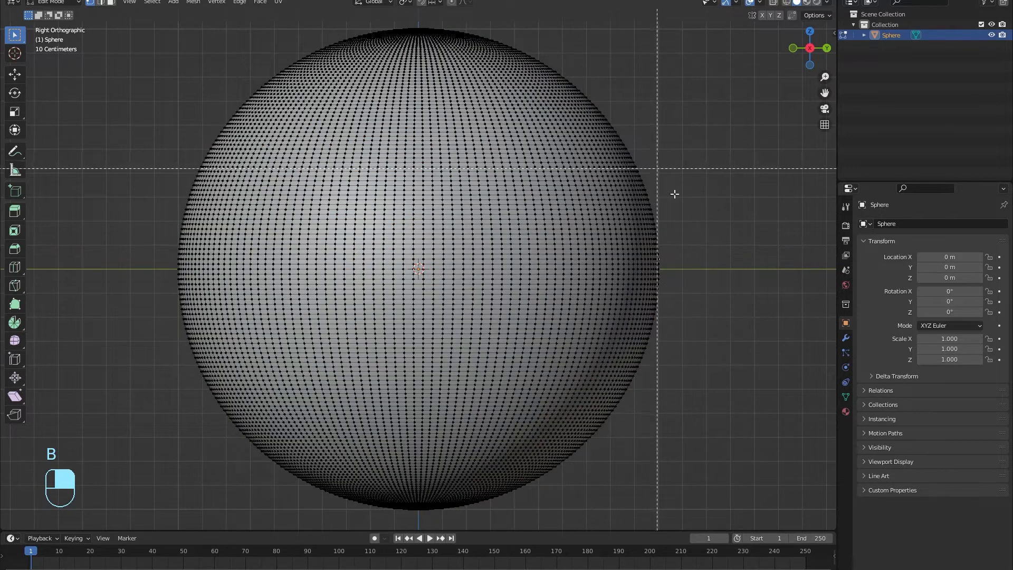
key("ctrl+z")
key("ctrl+z")
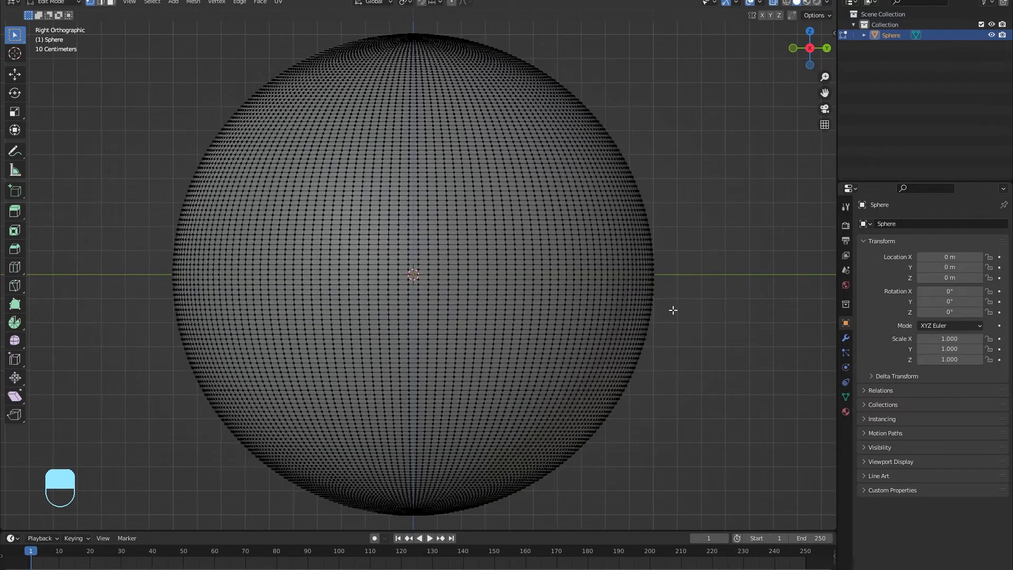
key("b")
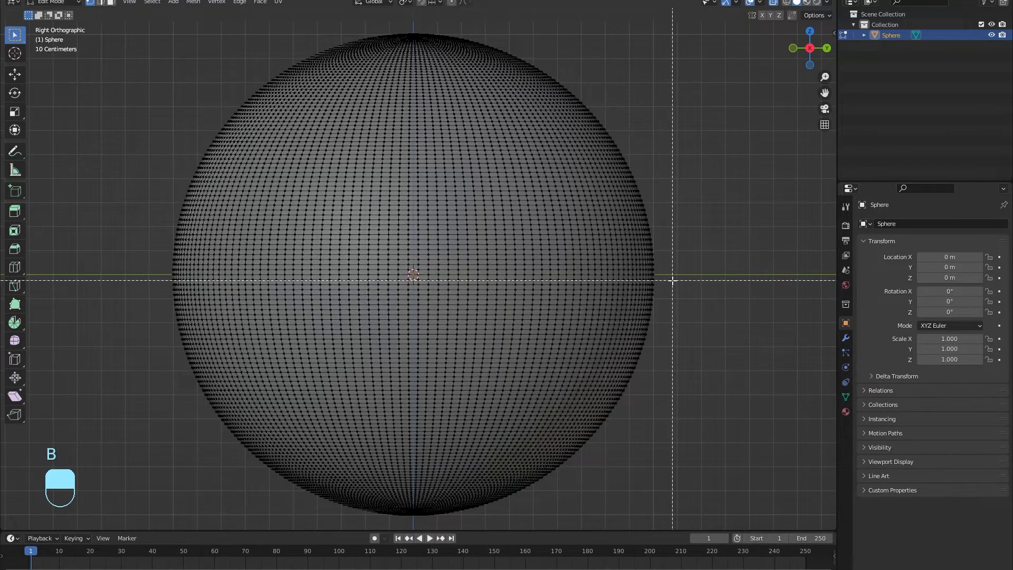
left_click_drag(671, 276, 121, 539)
key("x")
left_click(556, 395)
middle_click_drag(556, 394, 510, 392)
left_click(774, 3)
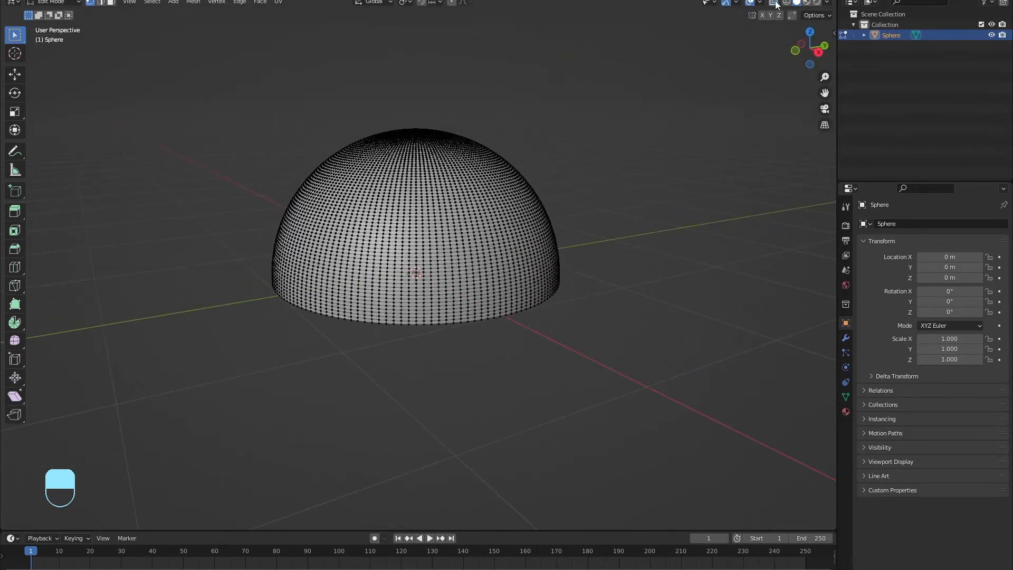
Step: Select the dome's open bottom edge loop
scroll(719, 153, "up", 2)
middle_click_drag(719, 153, 654, 205)
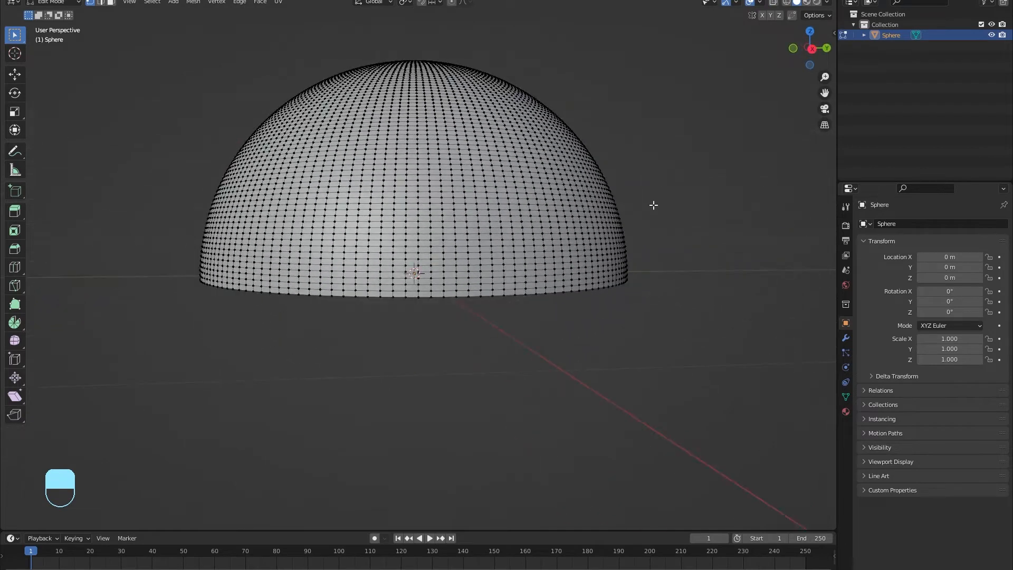
scroll(462, 284, "up", 5)
key("alt")
left_click(453, 348, "alt")
scroll(306, 323, "down", 3)
middle_click_drag(285, 322, 331, 300)
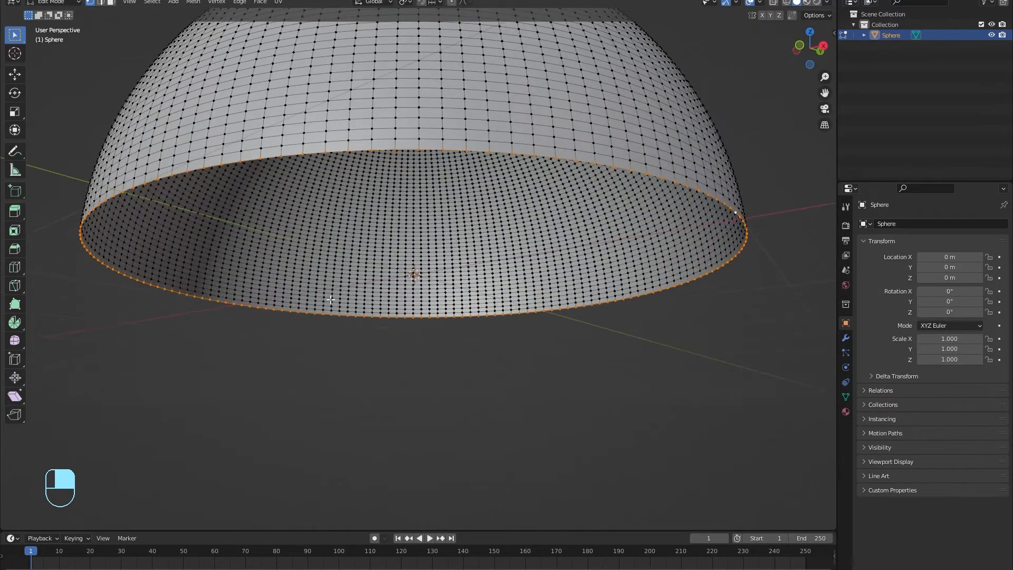
Step: Fill the bottom loop with a single cap face and switch to face select mode
key("f")
middle_click_drag(552, 309, 492, 320)
key("Tab")
key("Tab")
scroll(493, 319, "down", 3)
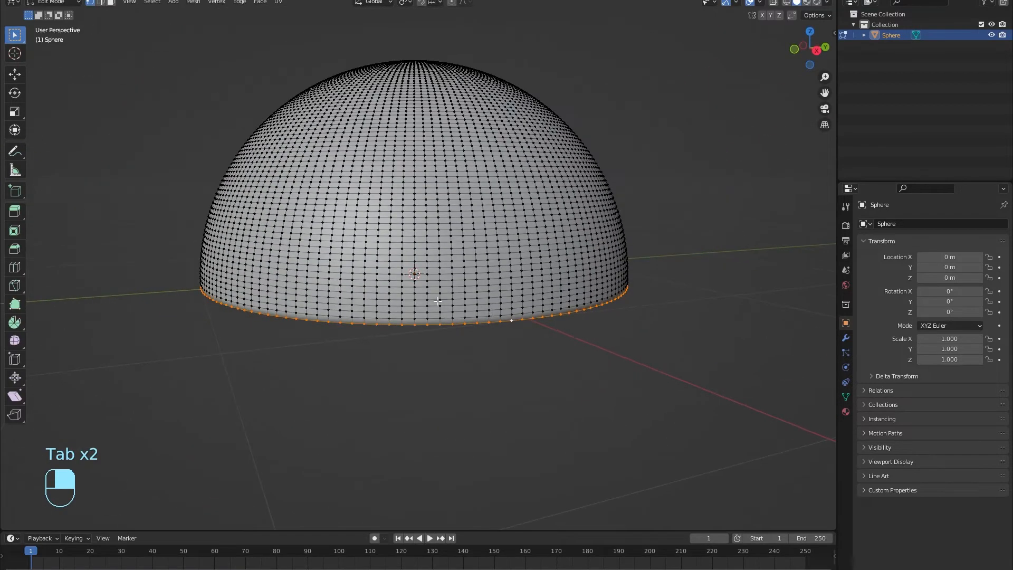
scroll(434, 300, "up", 3)
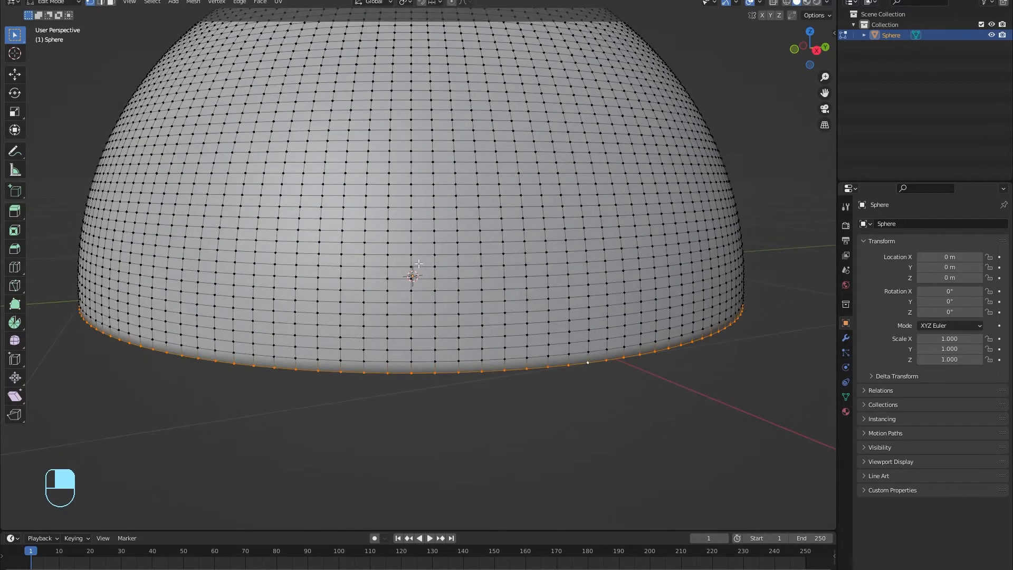
key("3")
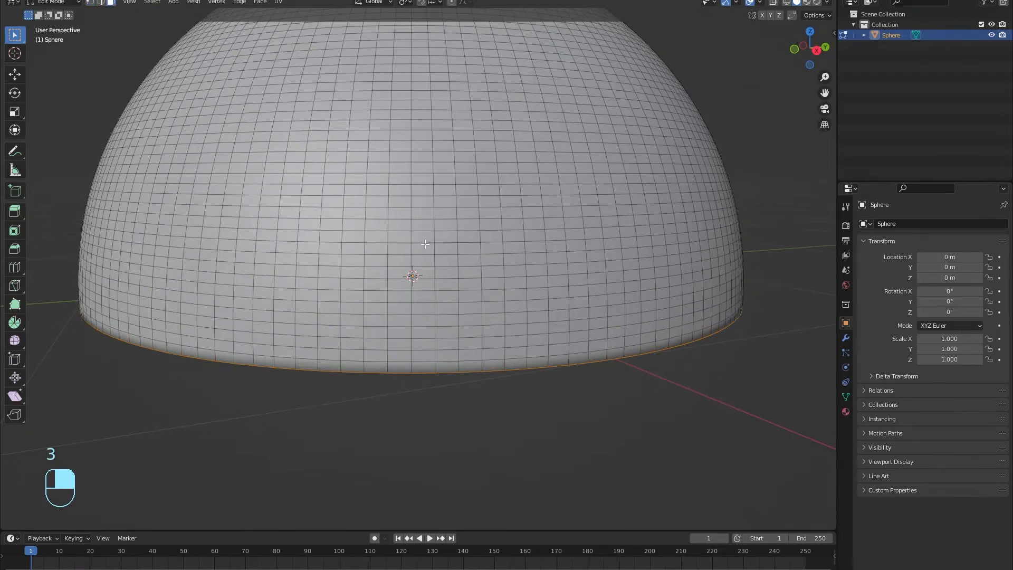
key("alt")
Step: Select a band of five face rings around the dome's middle
left_click(434, 247, "alt")
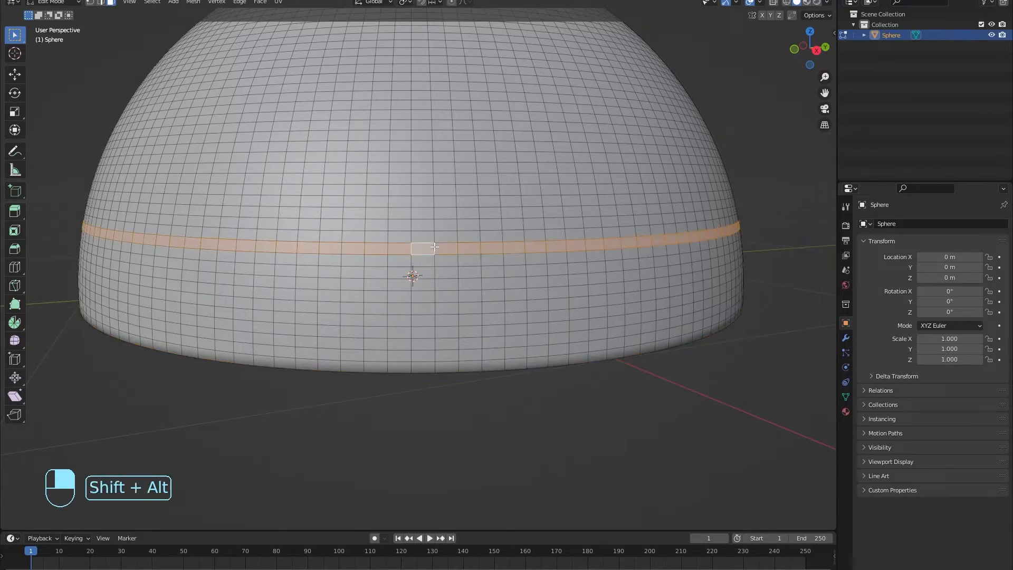
left_click(434, 259, "alt+shift")
left_click(435, 270, "alt+shift")
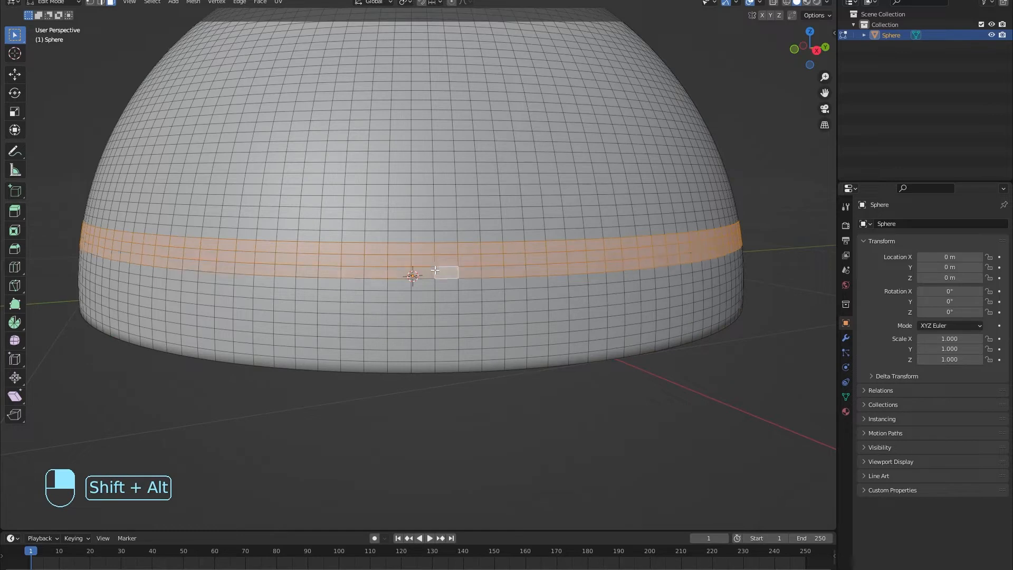
left_click(434, 234, "alt+shift")
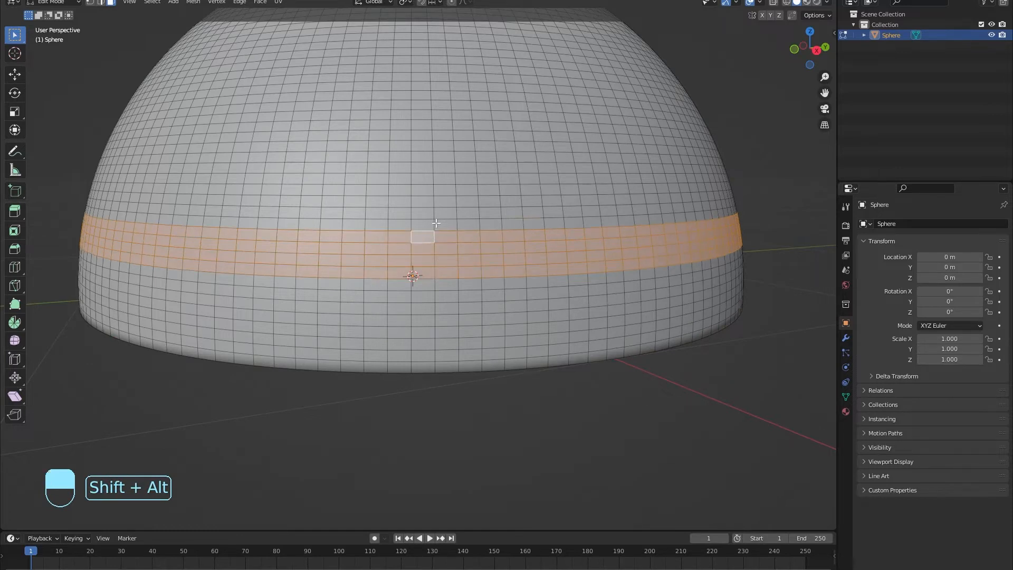
left_click(434, 230, "alt+shift")
scroll(429, 234, "down", 3)
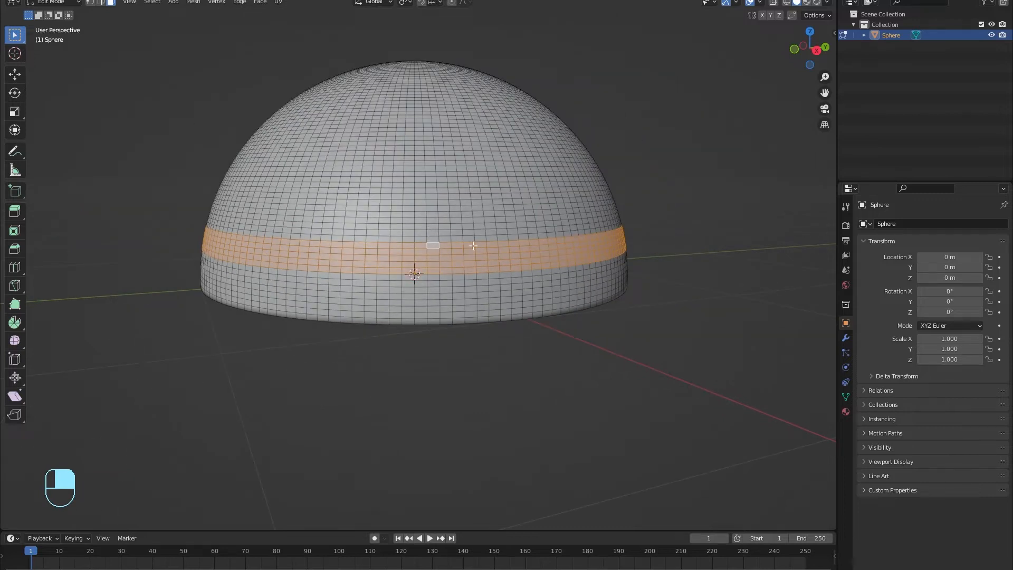
scroll(473, 246, "up", 4)
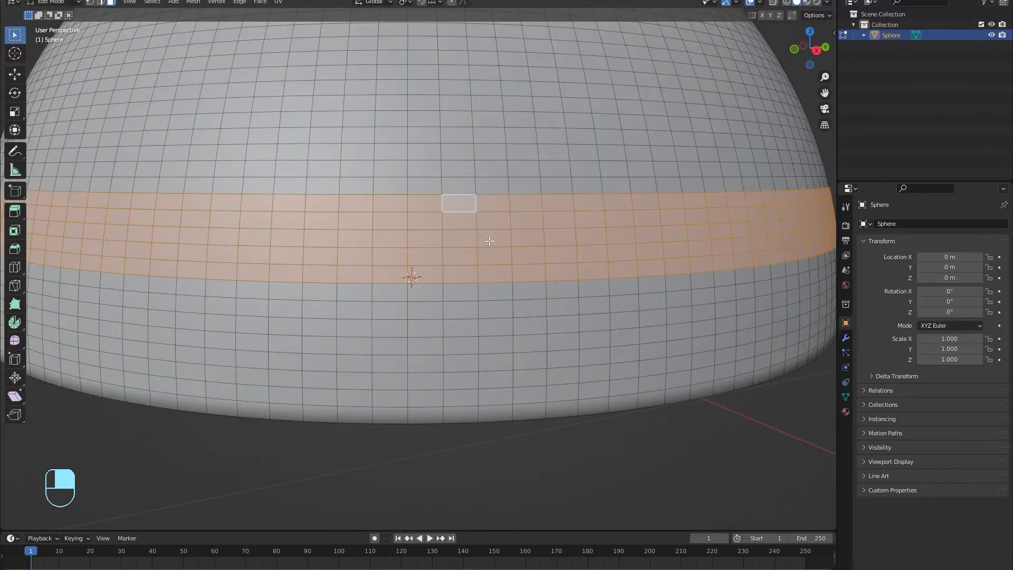
scroll(565, 272, "down", 2)
Step: Scale the selected band inward to 0.943 to form a recessed ring
key("s")
left_click(554, 269)
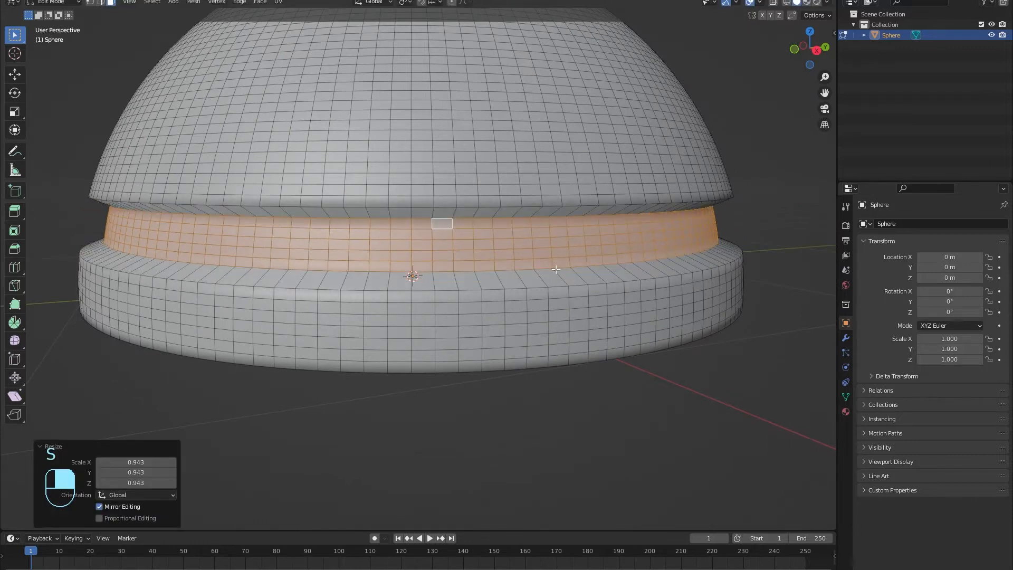
scroll(581, 317, "down", 3)
key("Tab")
key("Tab")
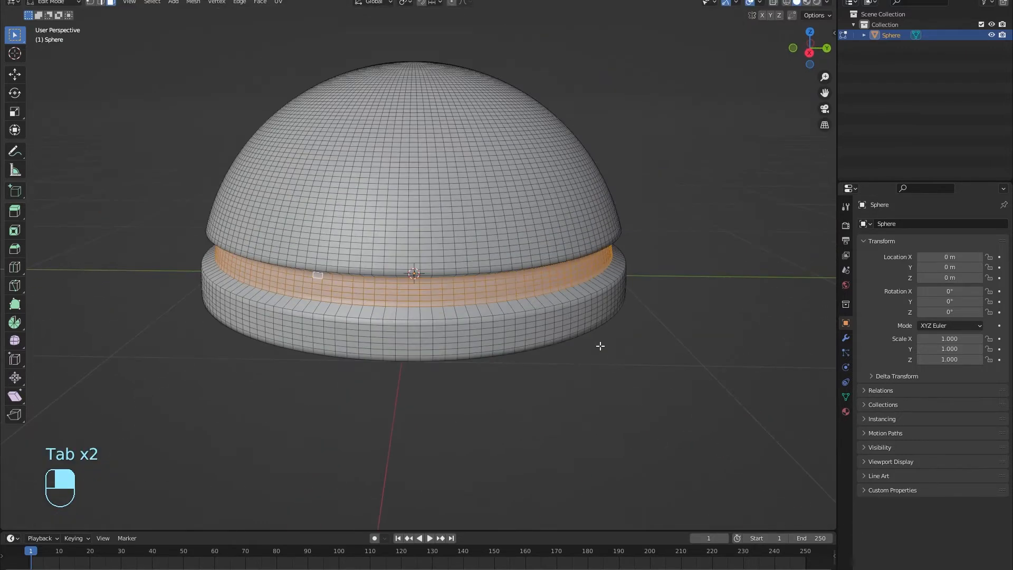
left_click(846, 412)
Step: Create a new material for the dome named Glossy
left_click(884, 268)
double_click(924, 267)
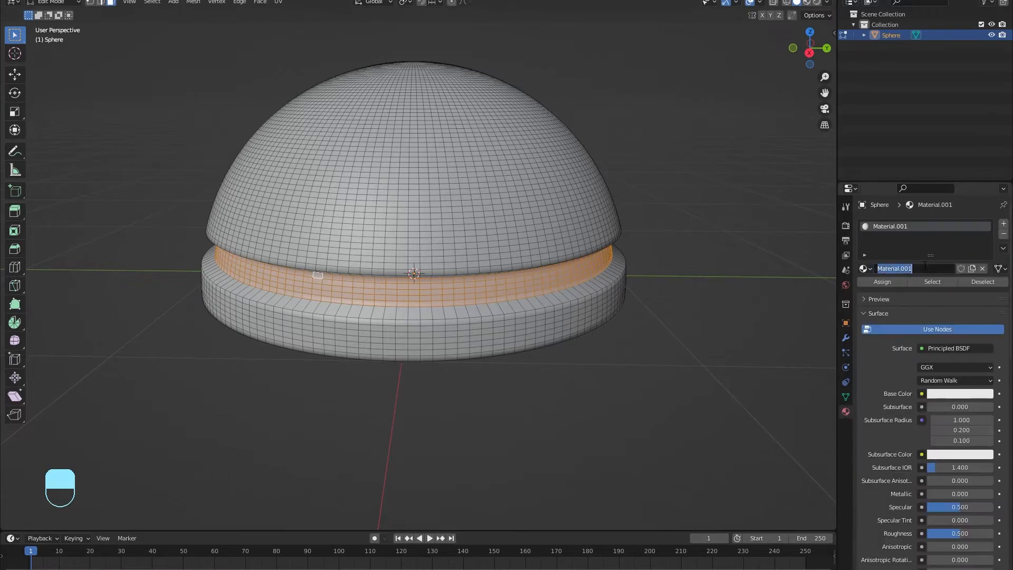
type("Glossy")
key("Return")
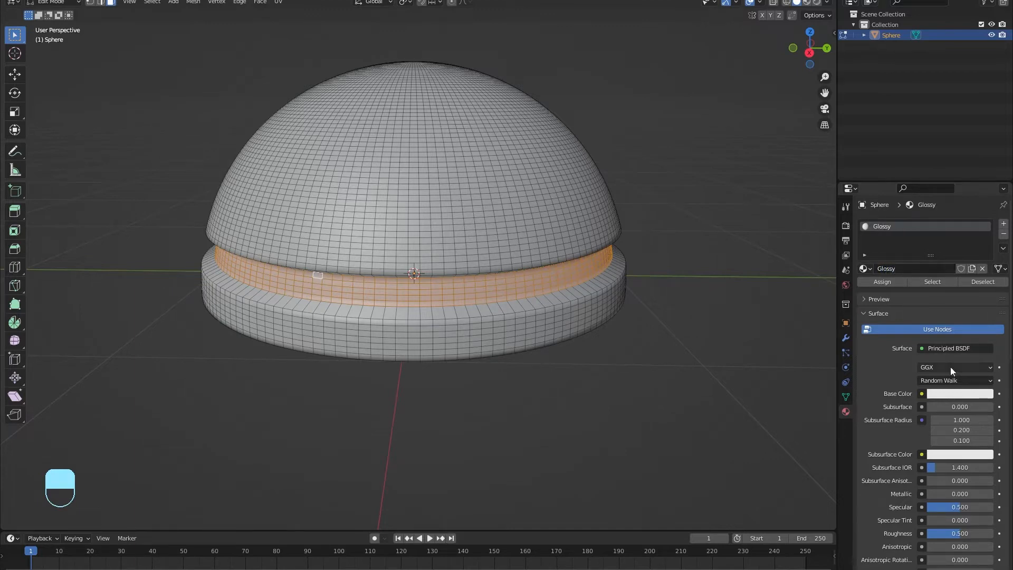
Step: Make Glossy near-black, Metallic 1.0, roughness 0.382, and add a second material slot
left_click(967, 394)
left_click(988, 301)
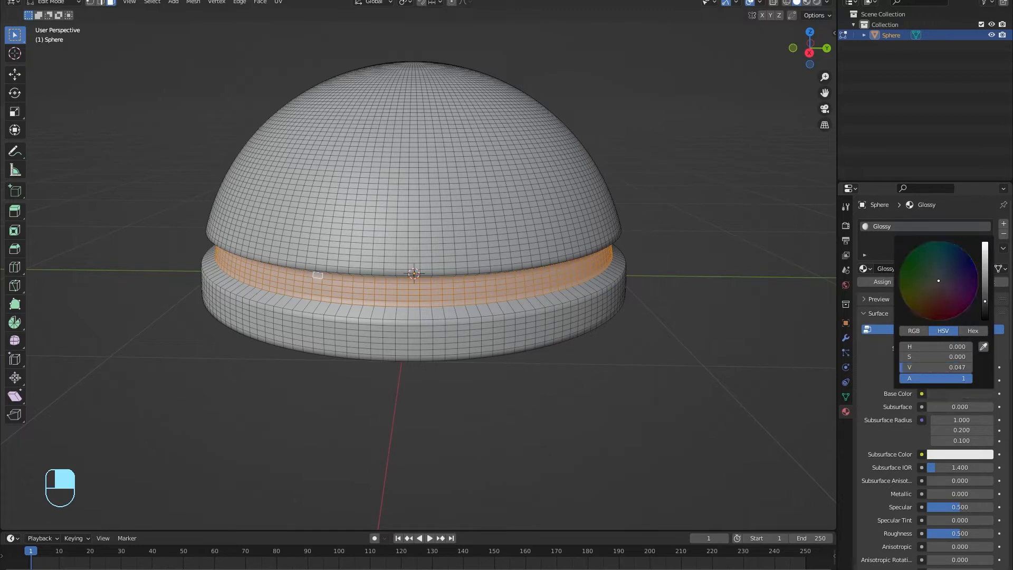
left_click_drag(939, 496, 994, 496)
left_click_drag(961, 533, 953, 536)
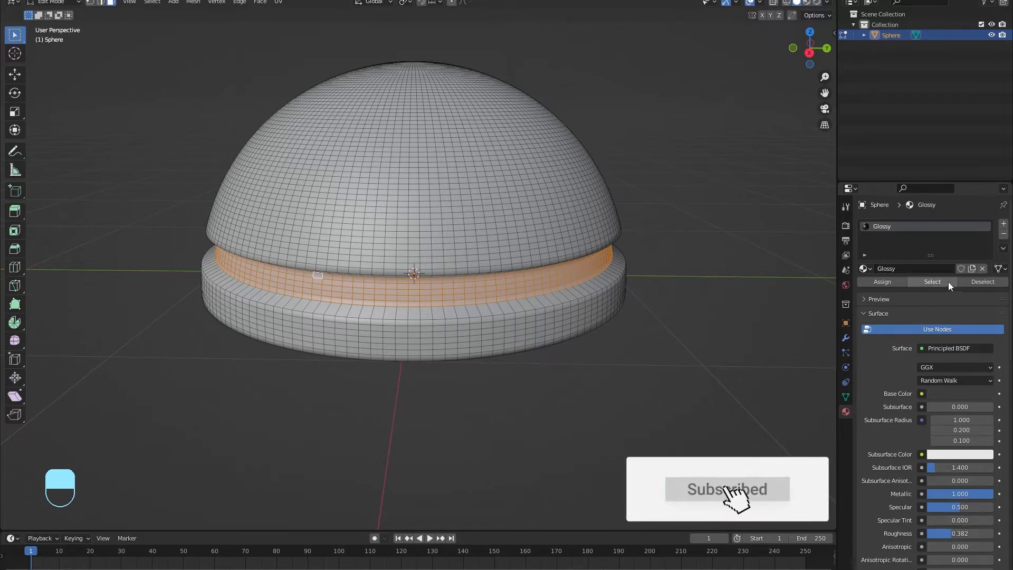
left_click(1004, 224)
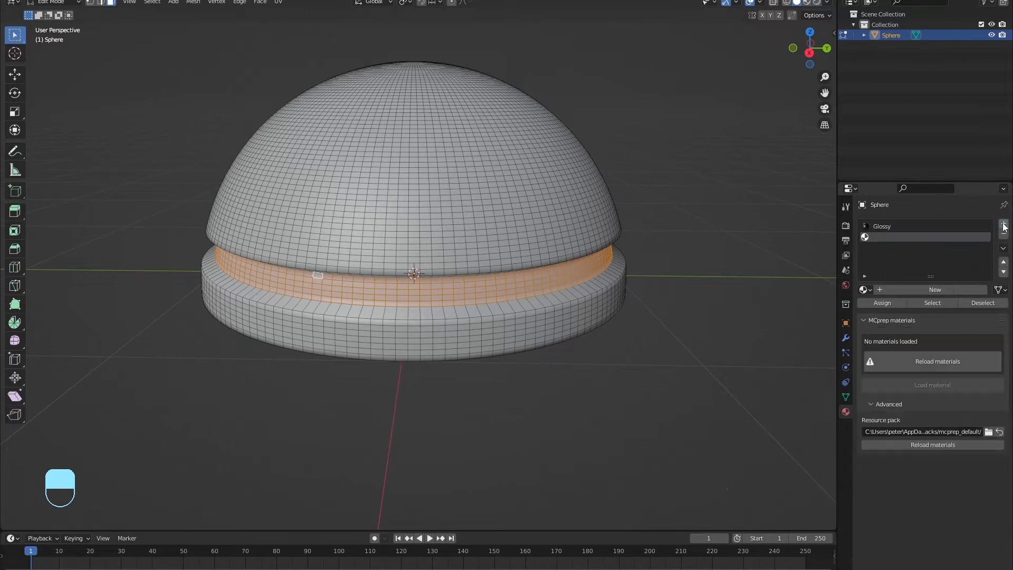
Step: Create a new material named GLow in the second slot
left_click(931, 289)
left_click(923, 289)
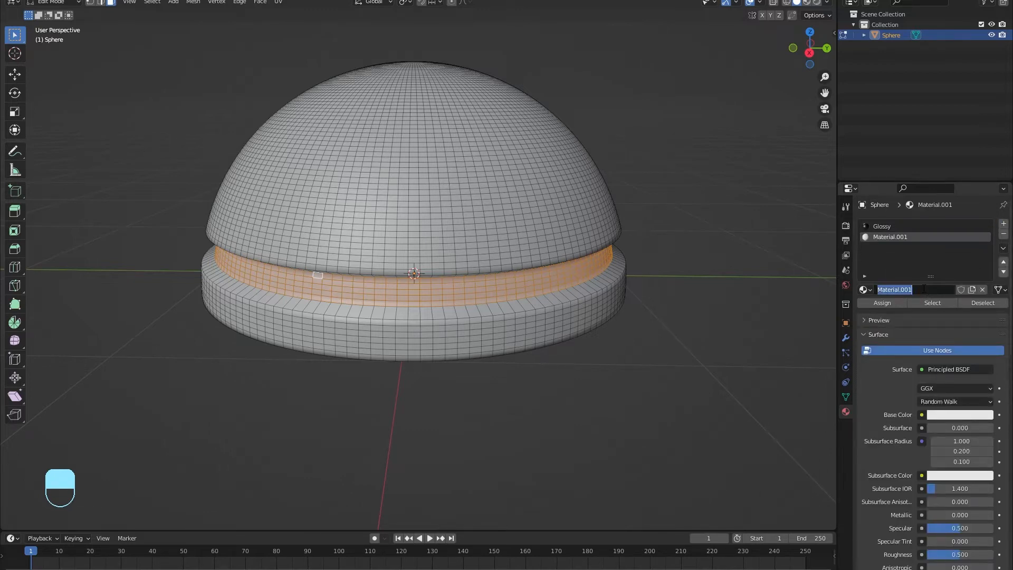
type("GLow")
key("Return")
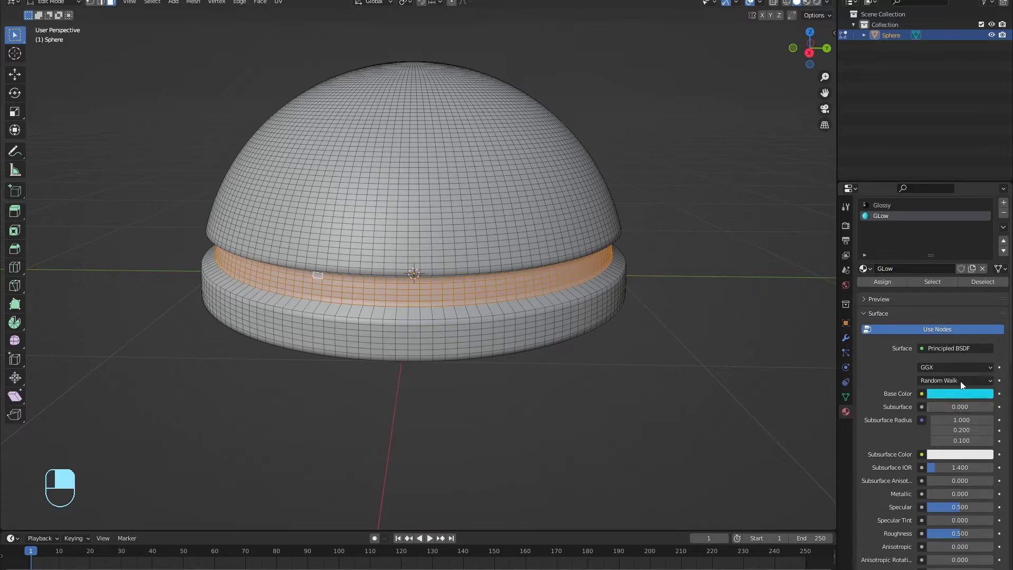
Step: Make GLow a cyan Emission shader with strength 20
left_click(956, 348)
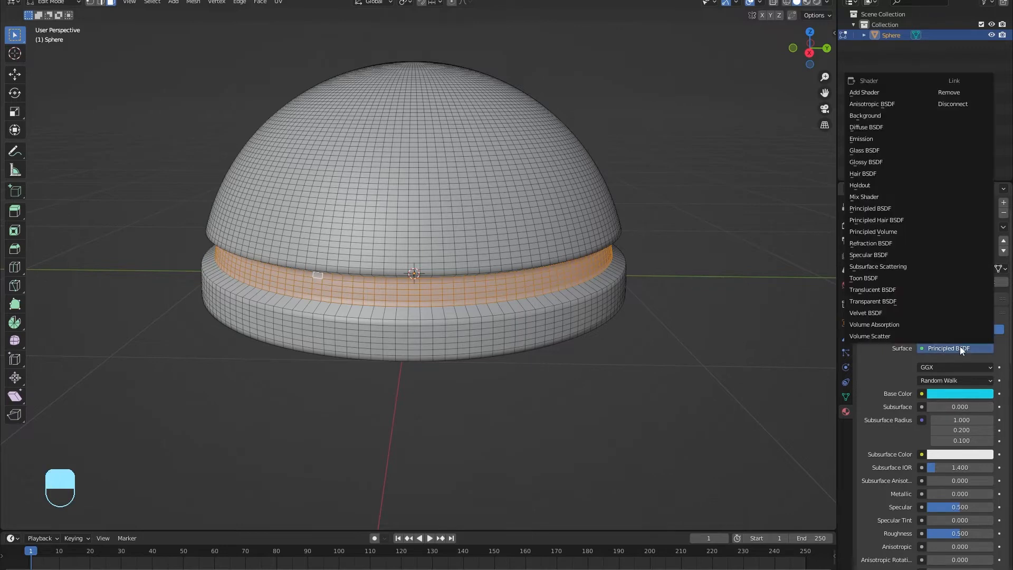
left_click(879, 136)
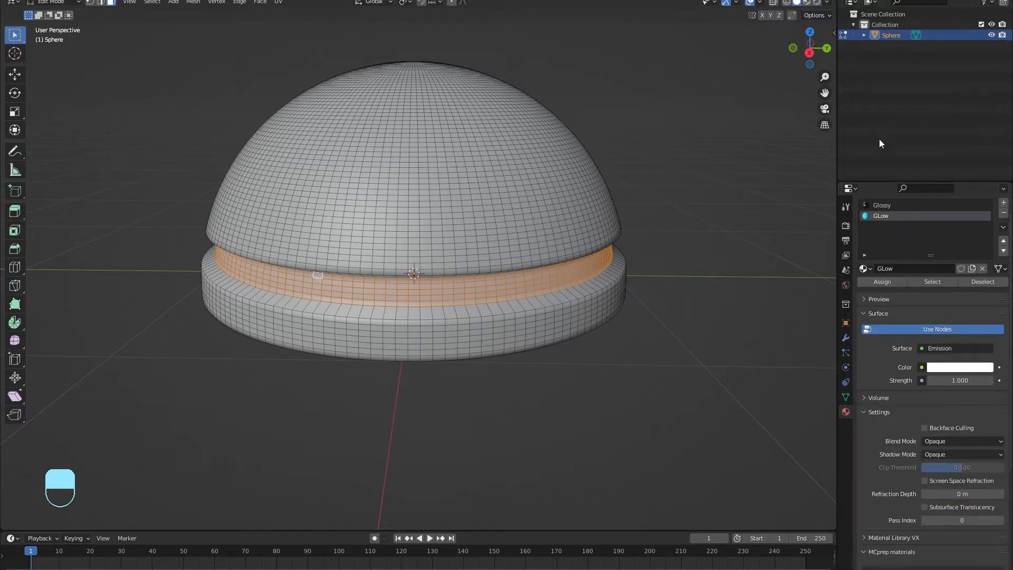
left_click(946, 371)
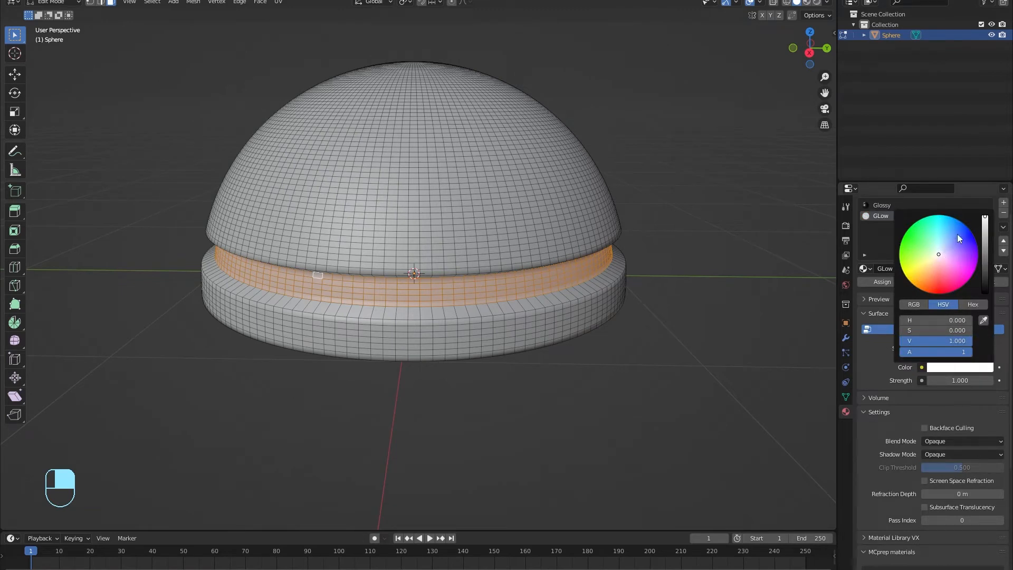
left_click(946, 221)
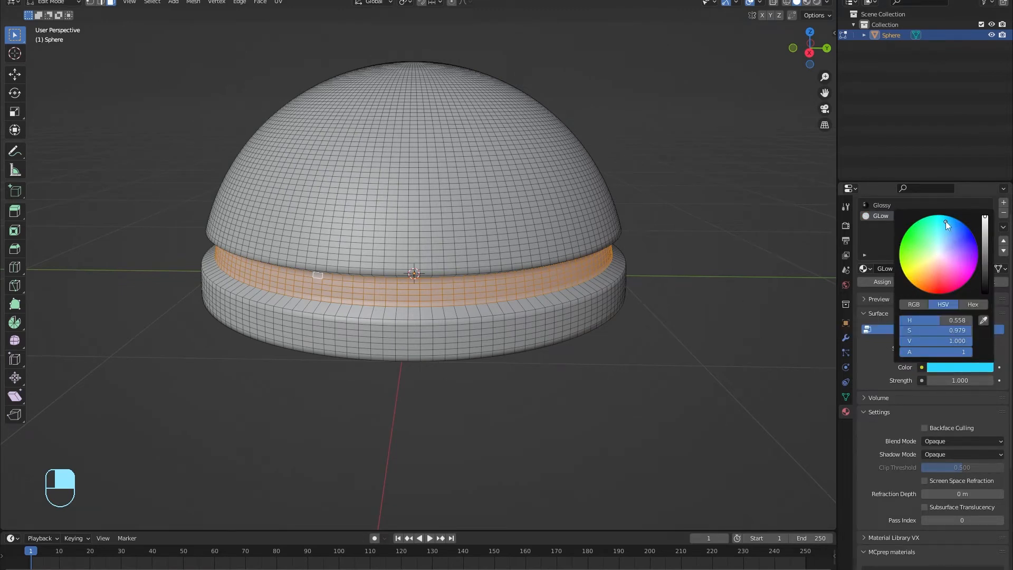
double_click(961, 381)
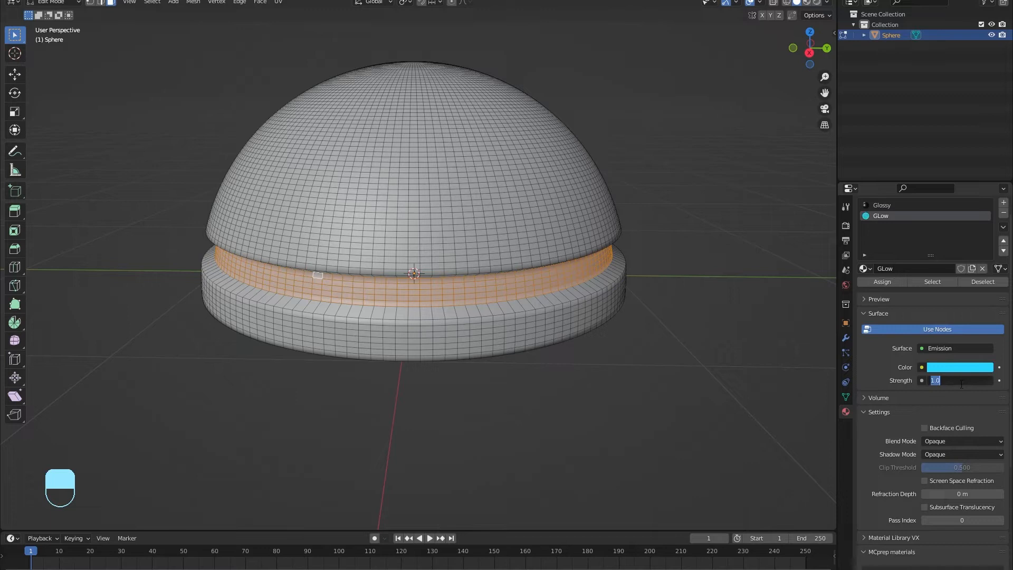
type("20")
key("Return")
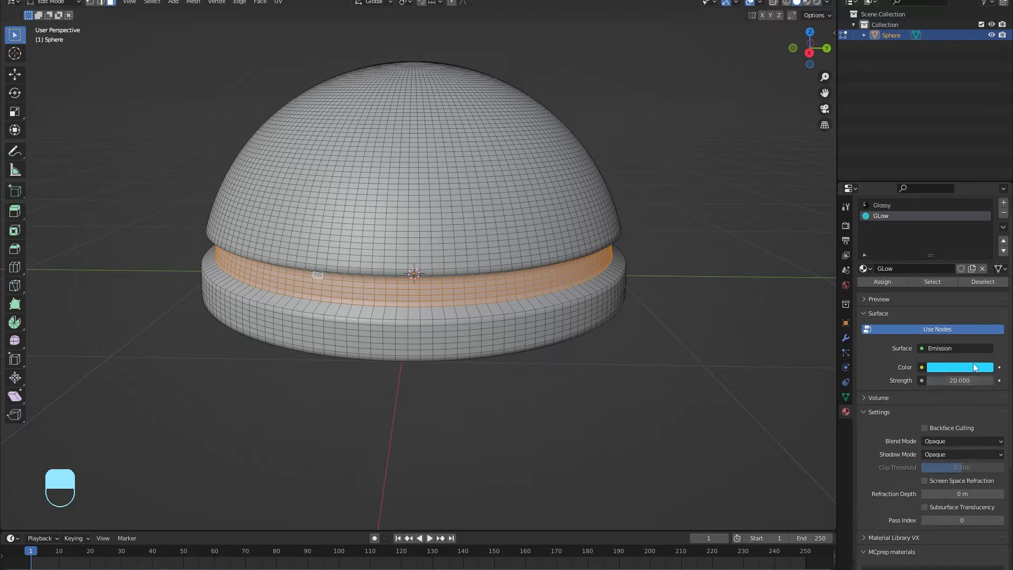
middle_click_drag(417, 319, 448, 310)
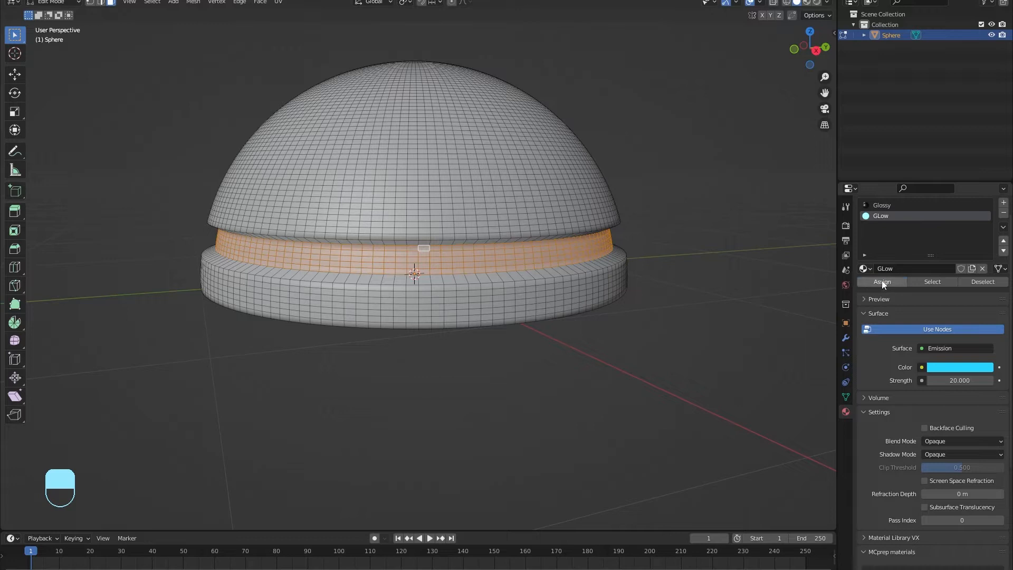
Step: Switch the viewport to Material Preview and return to Object Mode
left_click(807, 4)
middle_click_drag(658, 282, 659, 251)
middle_click_drag(693, 344, 694, 312)
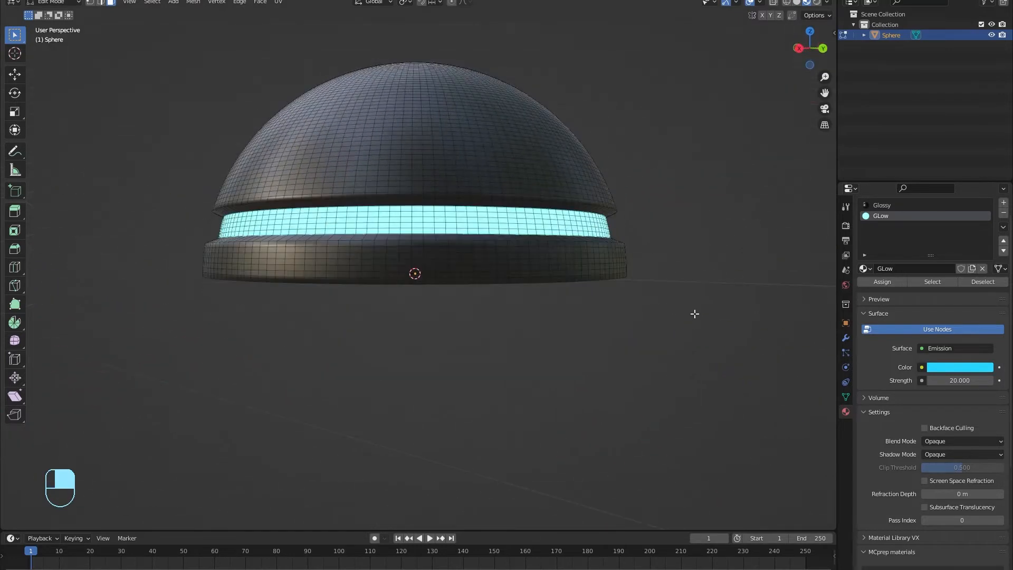
key("grave")
key("Escape")
key("Tab")
middle_click_drag(617, 256, 673, 290)
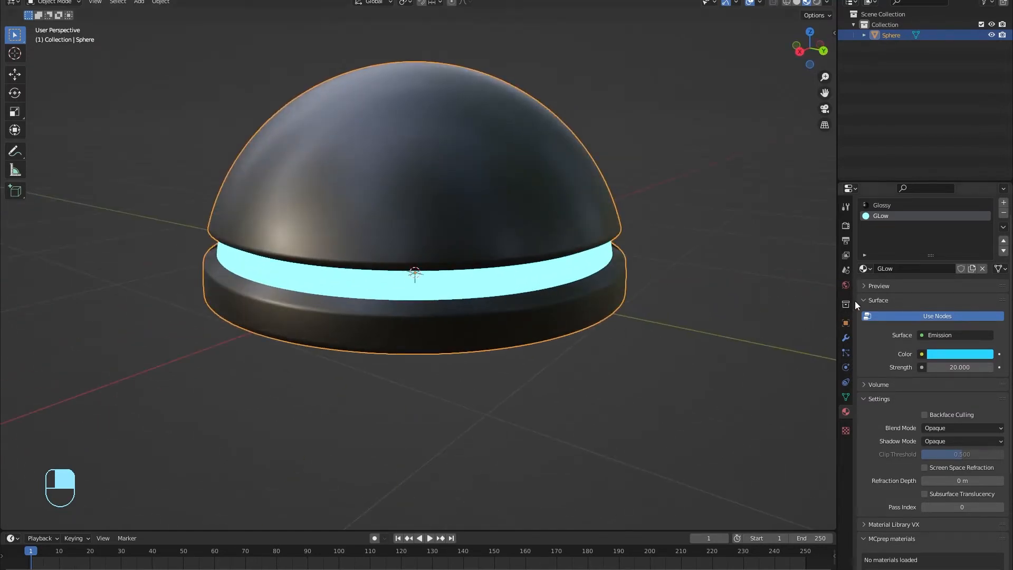
Step: Enable Ambient Occlusion, Bloom and Screen Space Reflections in the Eevee render settings
left_click(845, 227)
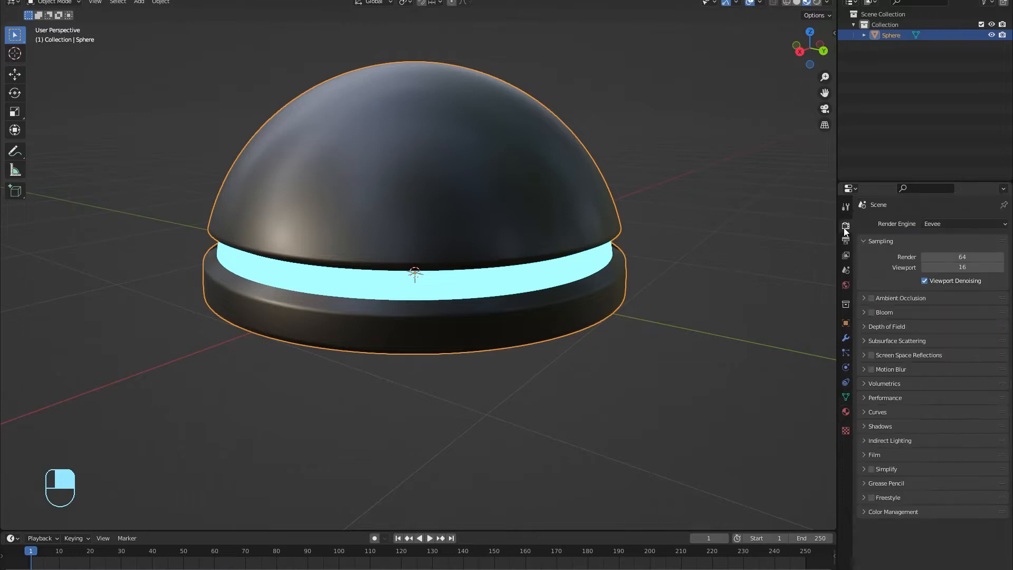
left_click(870, 298)
left_click(871, 312)
left_click(870, 357)
Step: Orbit around the dome to inspect the glowing cyan band
scroll(601, 364, "down", 2)
middle_click_drag(586, 364, 593, 323)
middle_click_drag(363, 261, 298, 281)
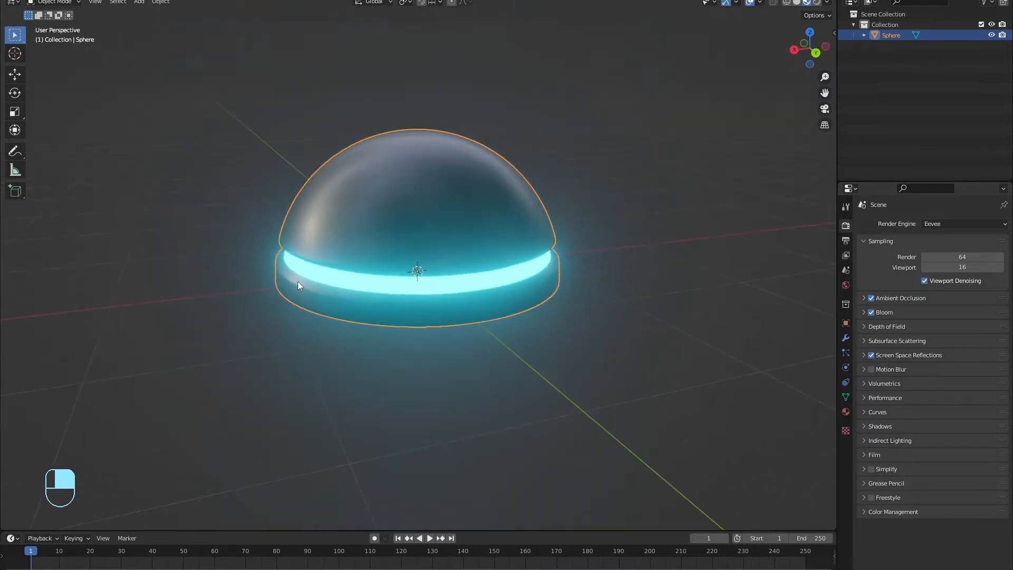
scroll(475, 280, "up", 4)
middle_click_drag(476, 277, 502, 254)
scroll(501, 275, "down", 4)
middle_click_drag(489, 298, 484, 313)
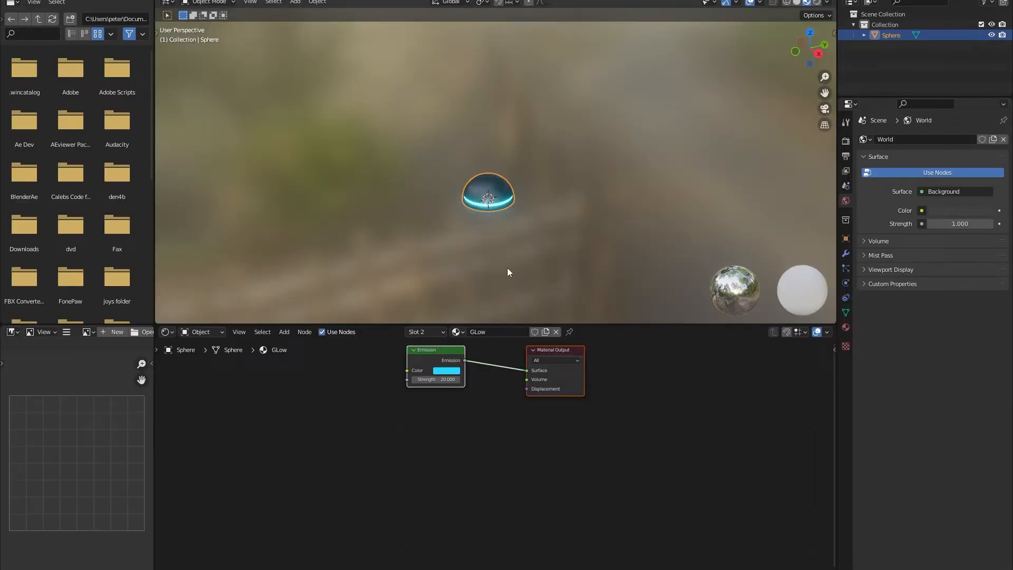
scroll(507, 268, "up", 4)
middle_click_drag(508, 267, 524, 197)
Step: Frame the dome and switch the Shader Editor's material slot to Glossy
key("KP_Decimal")
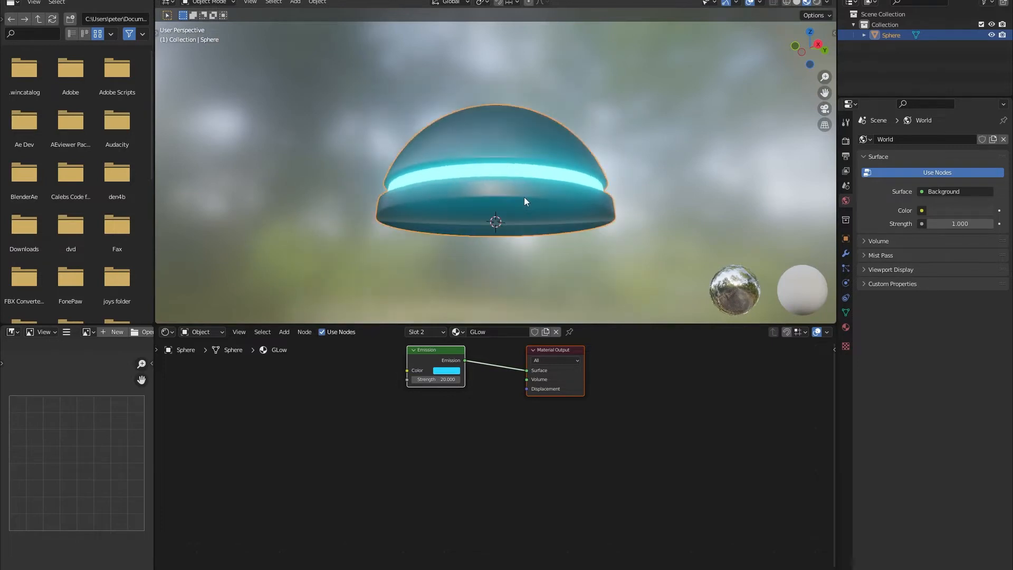
left_click(457, 332)
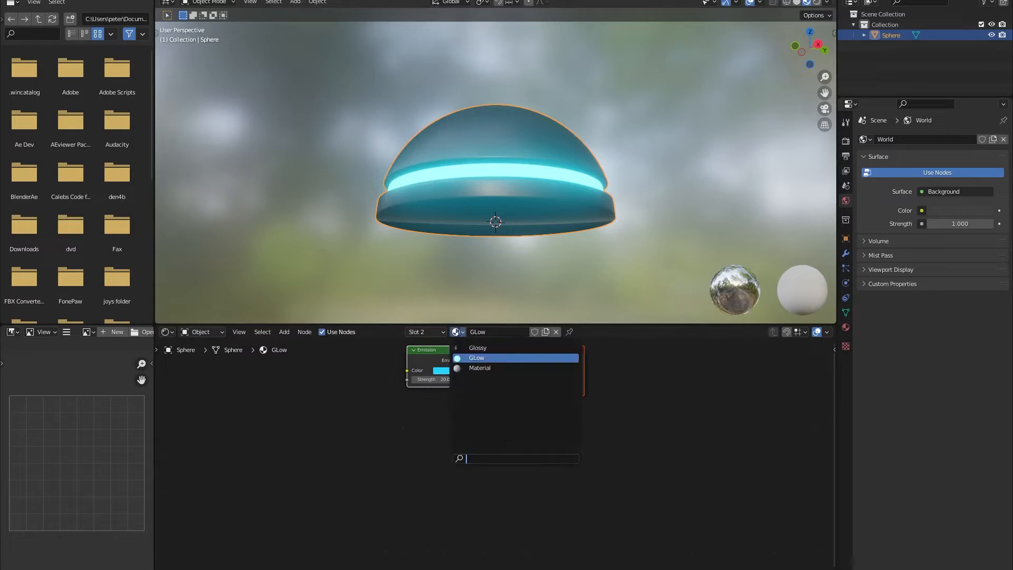
left_click(486, 349)
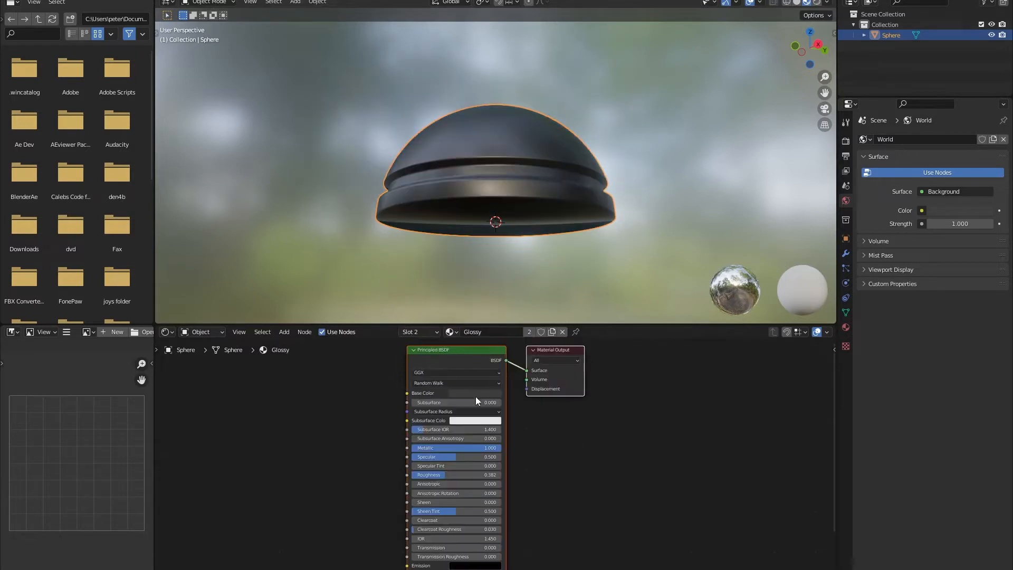
middle_click_drag(529, 311, 540, 210)
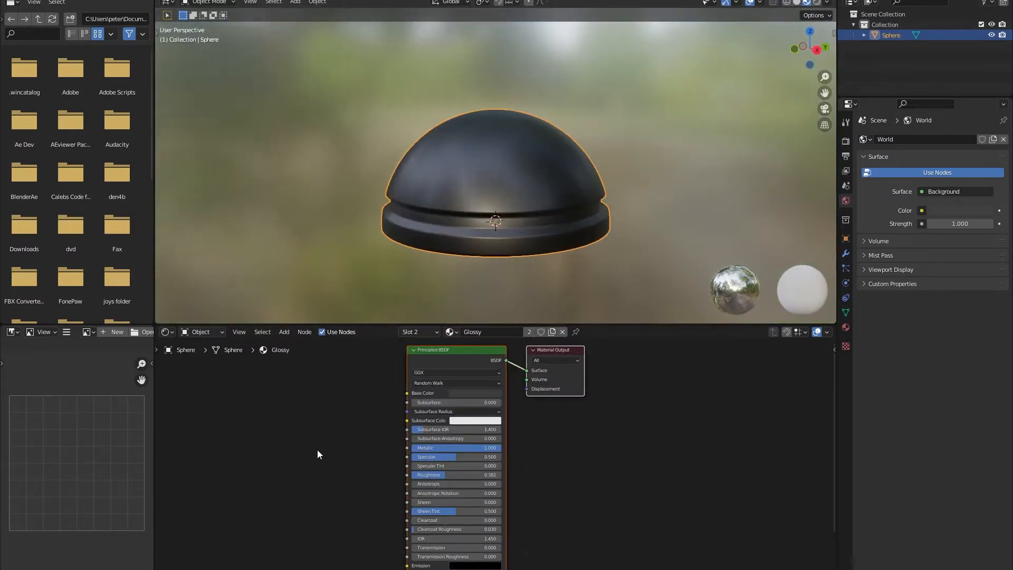
Step: Add a Noise Texture node and link its Color to Glossy's Roughness
key("shift+a")
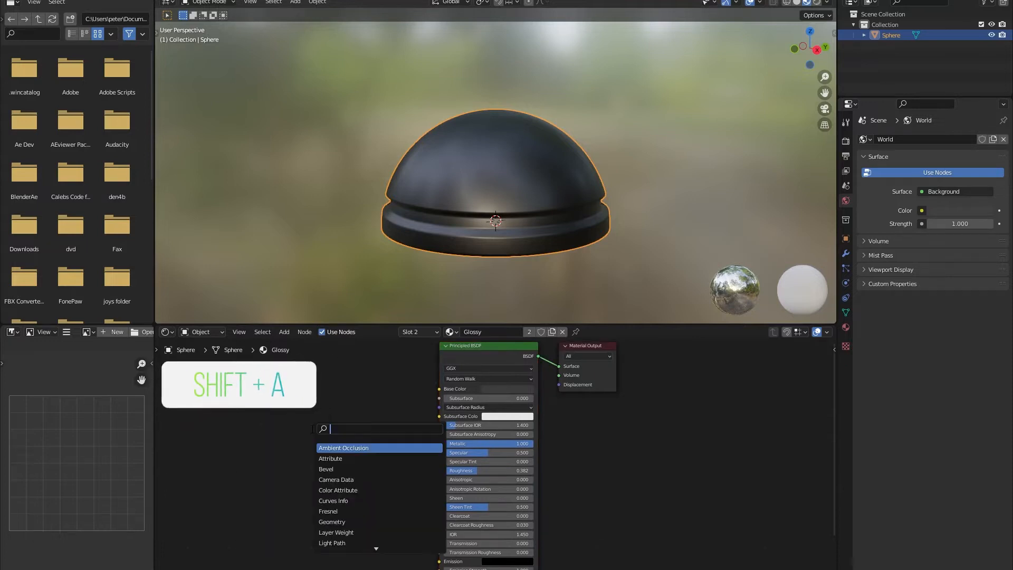
type("noi")
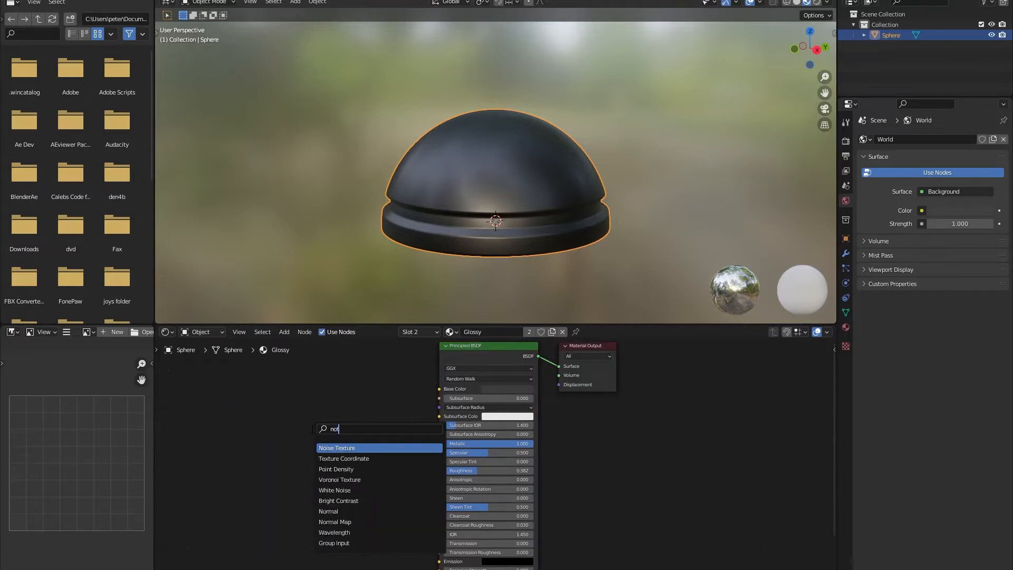
key("BackSpace")
type("i")
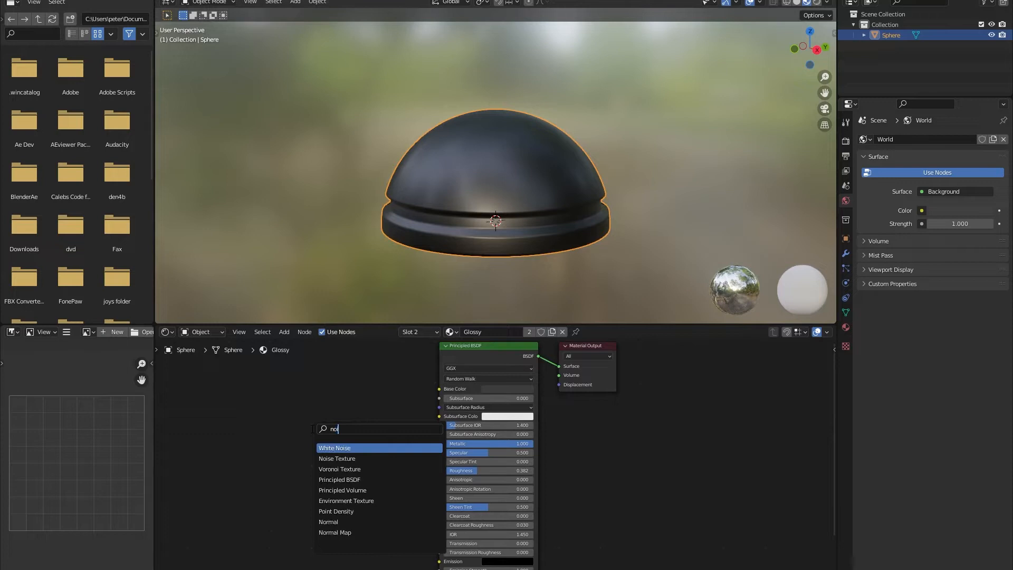
left_click(337, 458)
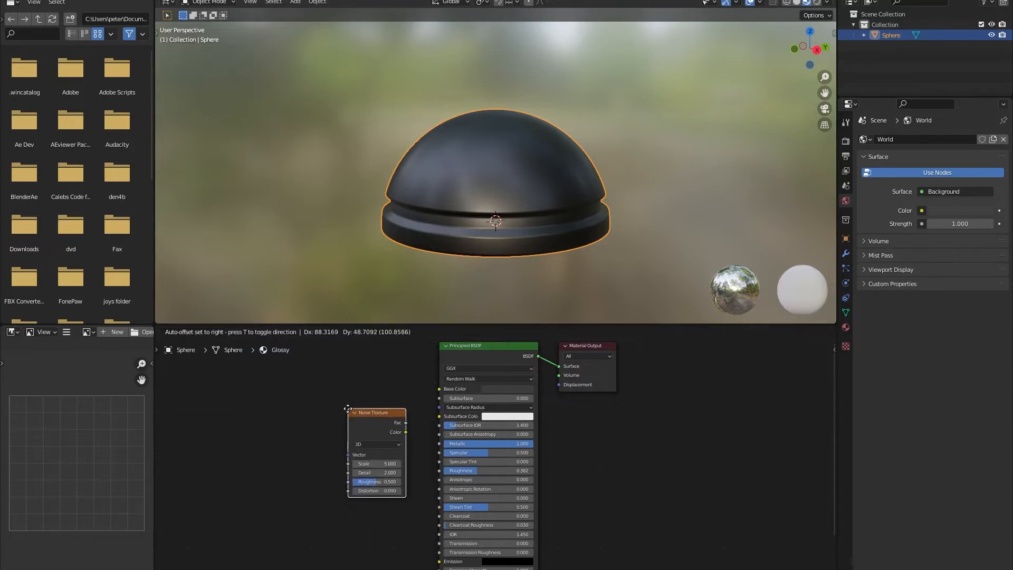
left_click(348, 412)
left_click_drag(405, 435, 442, 472)
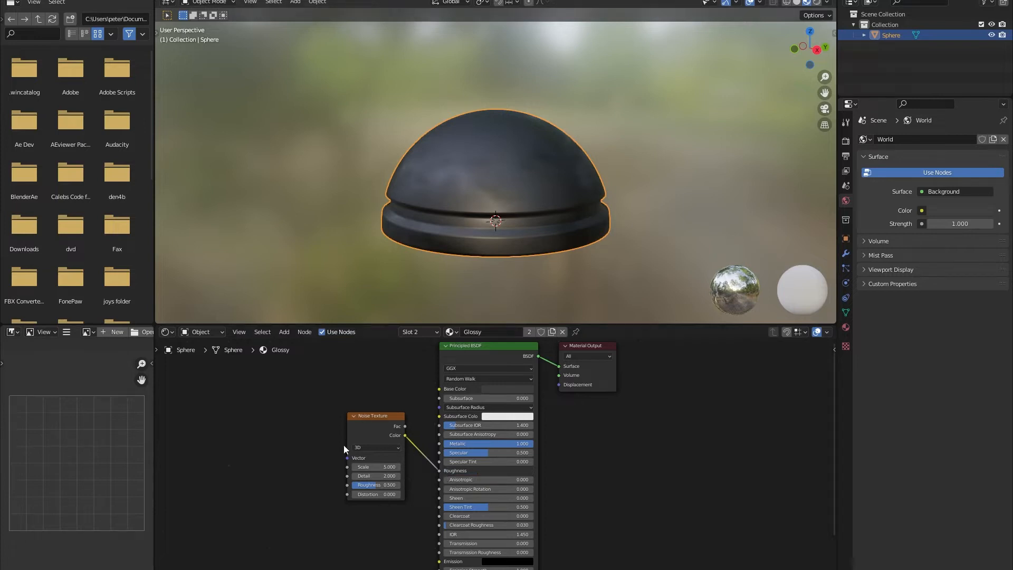
scroll(506, 198, "up", 1)
Step: Set the noise Detail to 12 and Scale to 8.4
left_click(381, 476)
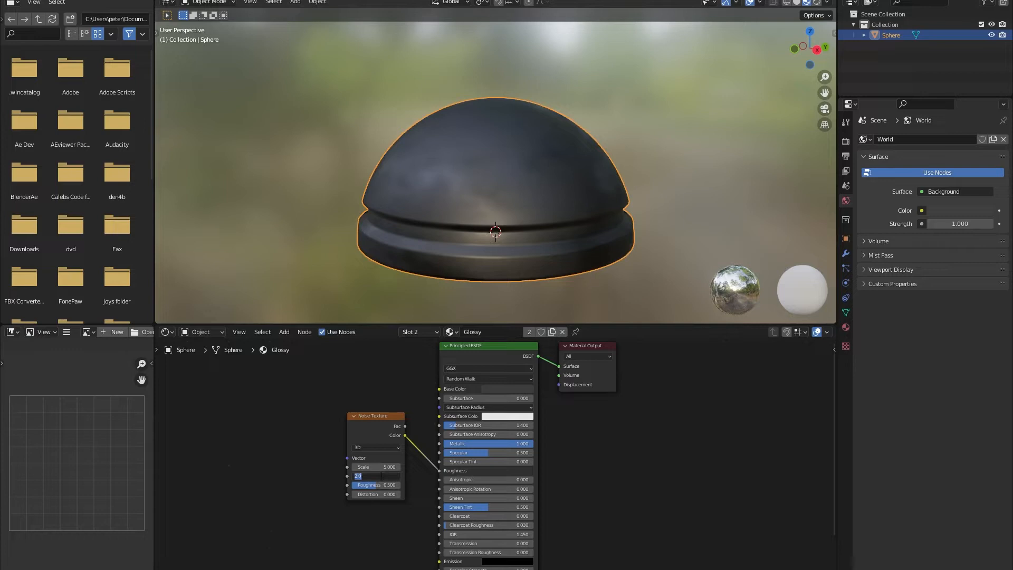
type("12")
key("Return")
left_click_drag(380, 467, 391, 467)
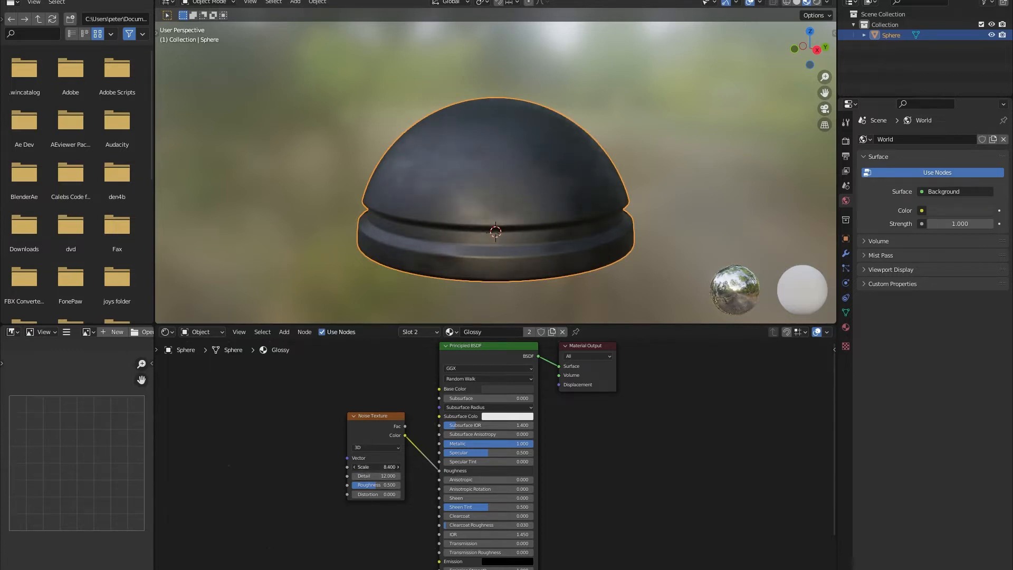
Step: Switch the material slot back to GLow
middle_click_drag(587, 278, 558, 271)
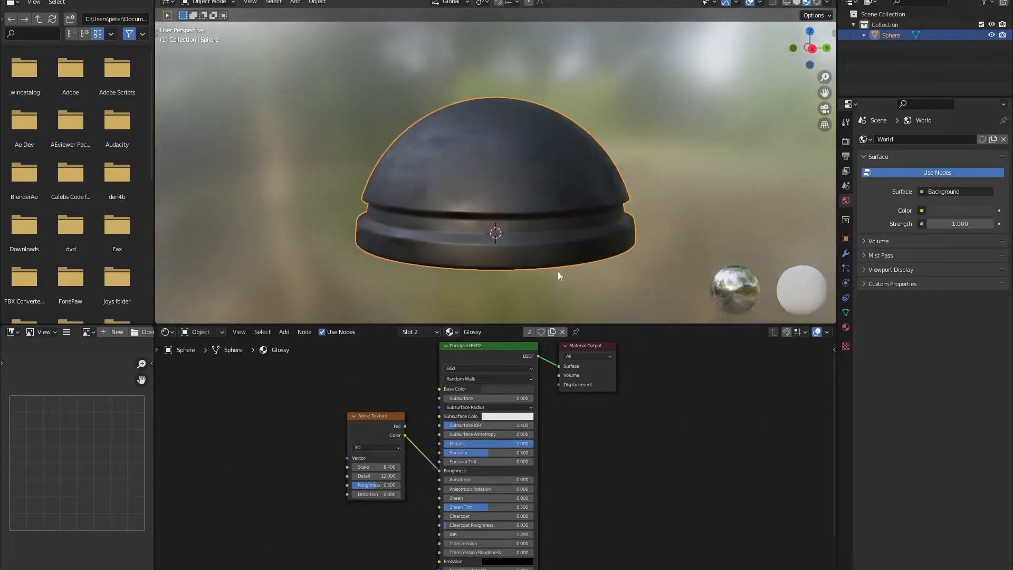
left_click(450, 332)
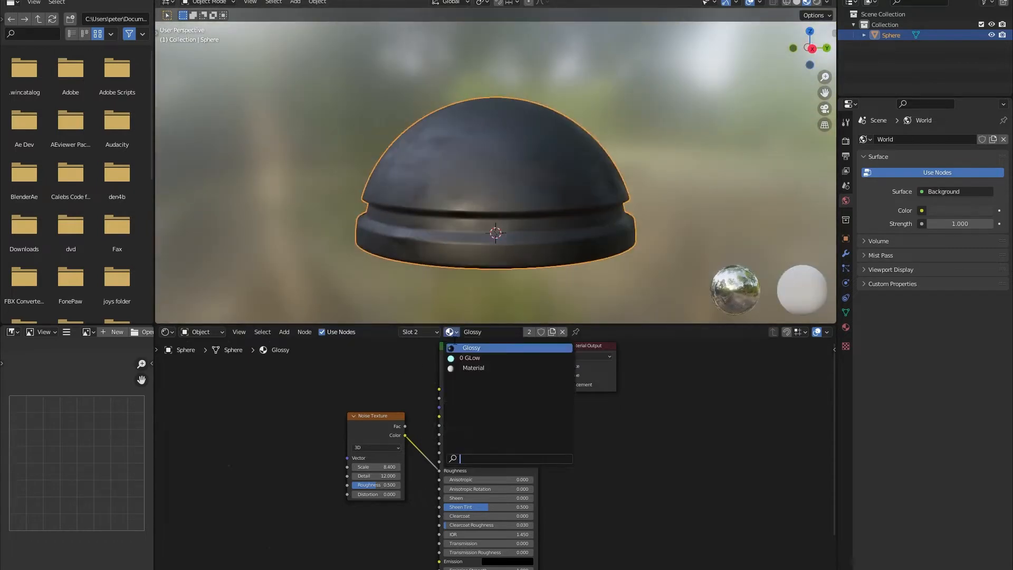
left_click(472, 358)
middle_click_drag(560, 280, 404, 161)
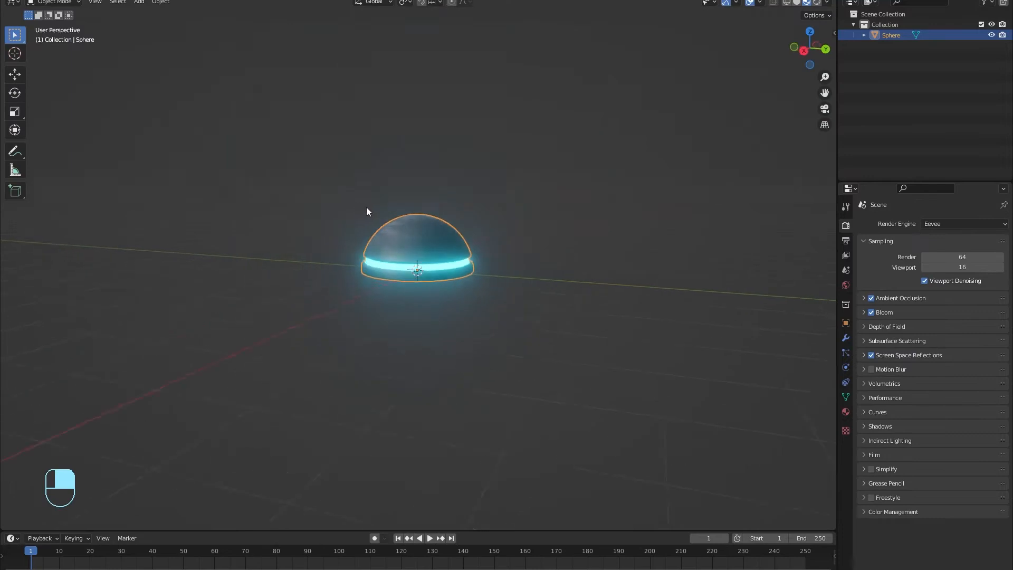
scroll(432, 271, "up", 4)
middle_click_drag(367, 207, 395, 223)
Step: Move the glowing dome aside and add a 150-segment, 150-ring UV sphere at the origin
key("g")
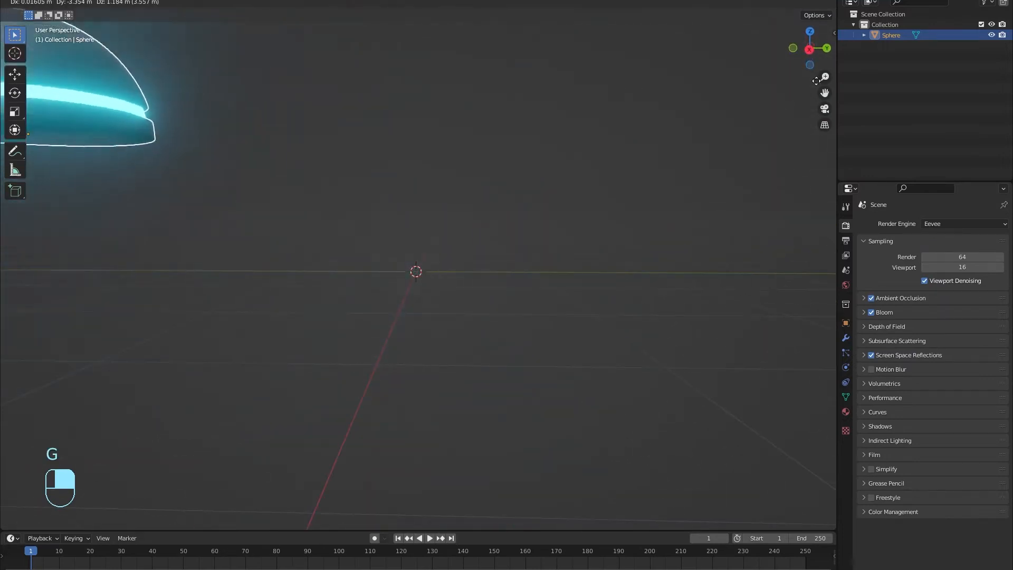
left_click(462, 179)
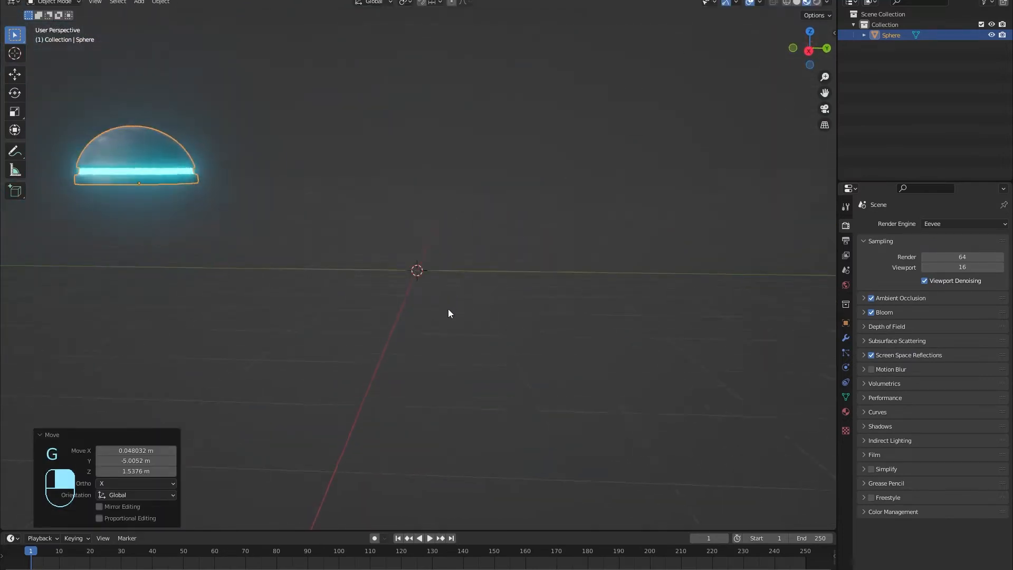
middle_click_drag(448, 309, 438, 326)
key("shift+a")
mouse_move(442, 318)
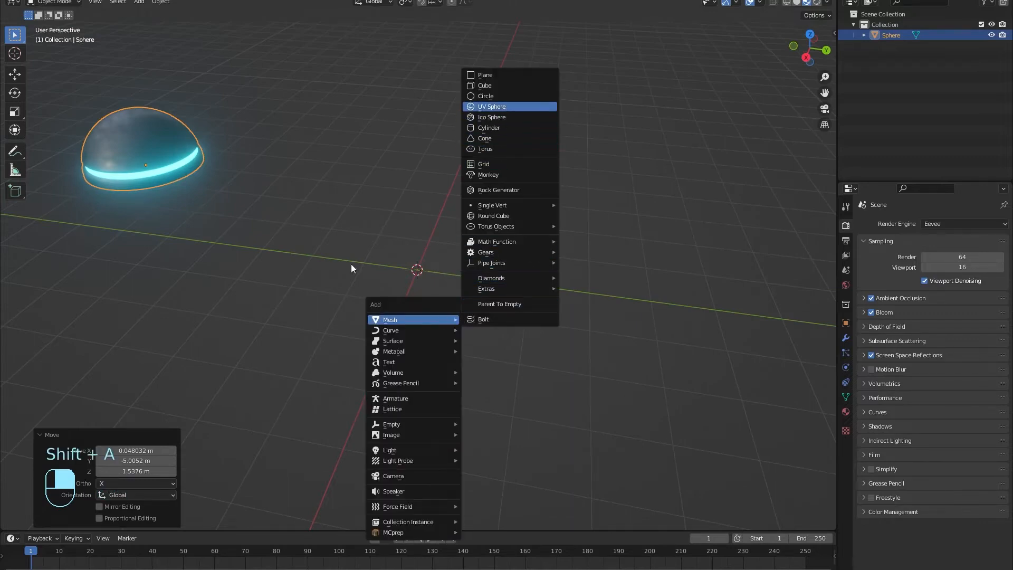
key("Return")
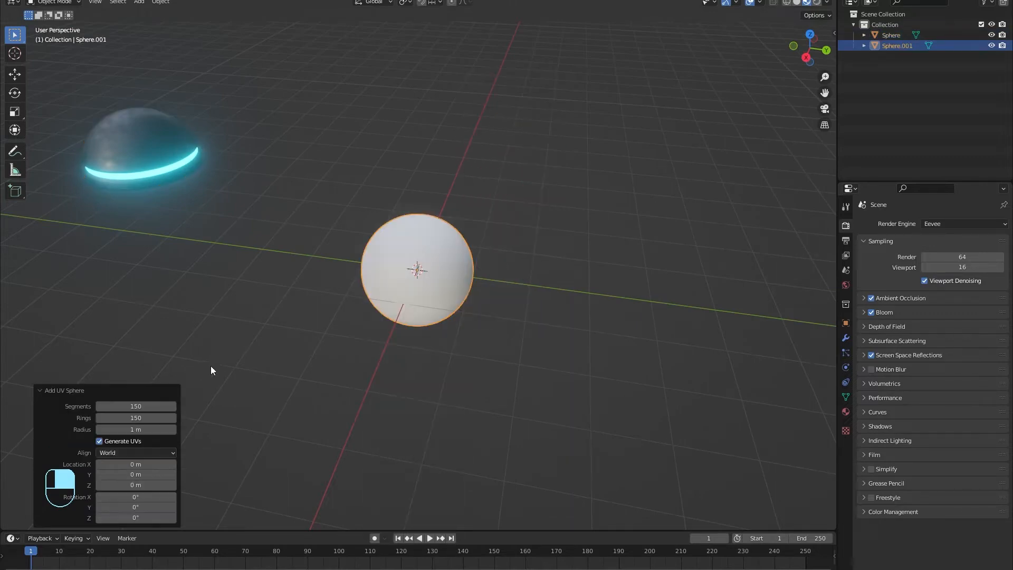
Step: Reselect the new sphere and assign it the existing Glossy material
left_click(576, 315)
scroll(417, 297, "up", 2)
left_click(437, 253)
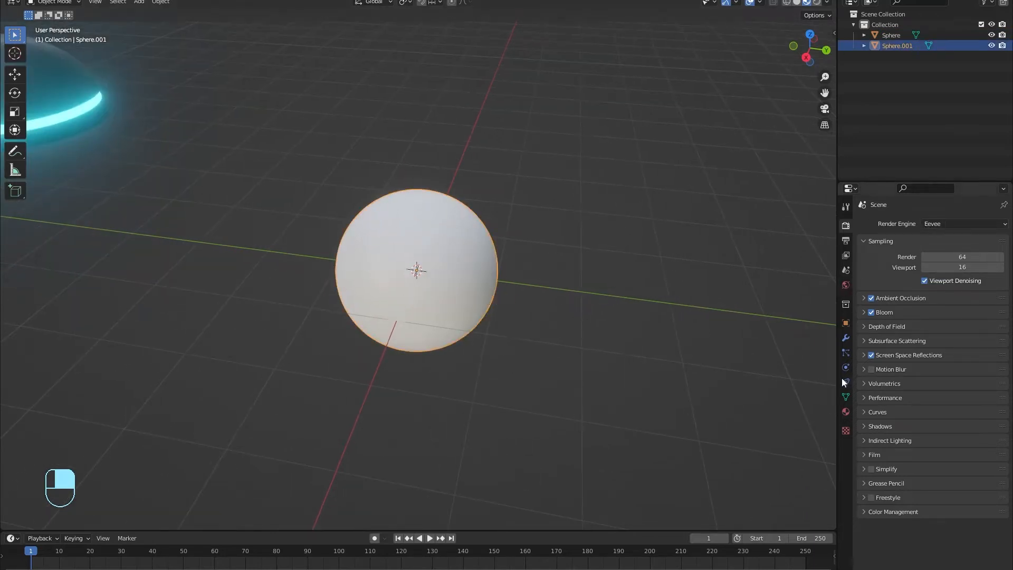
left_click(846, 411)
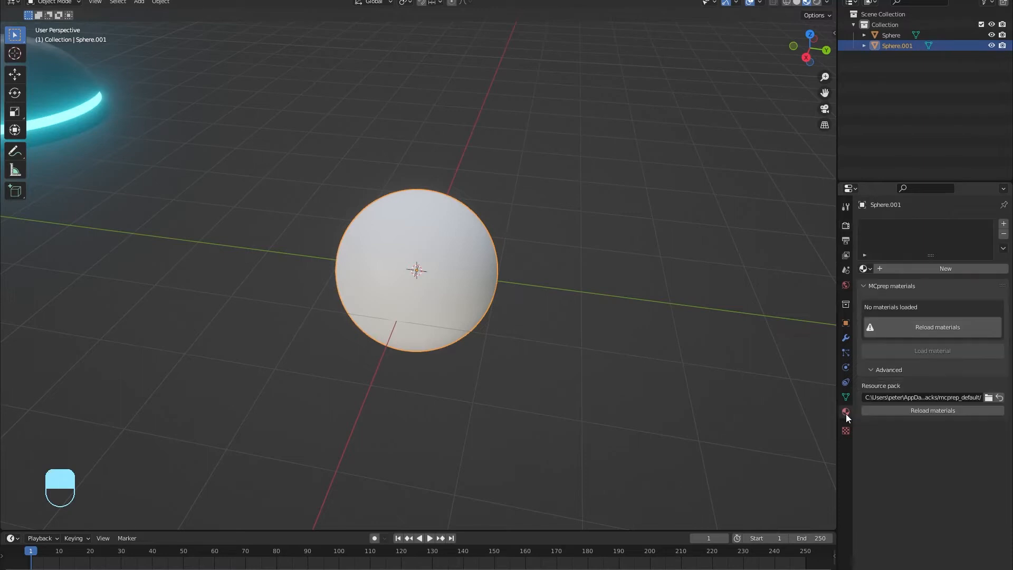
left_click(866, 268)
left_click(876, 285)
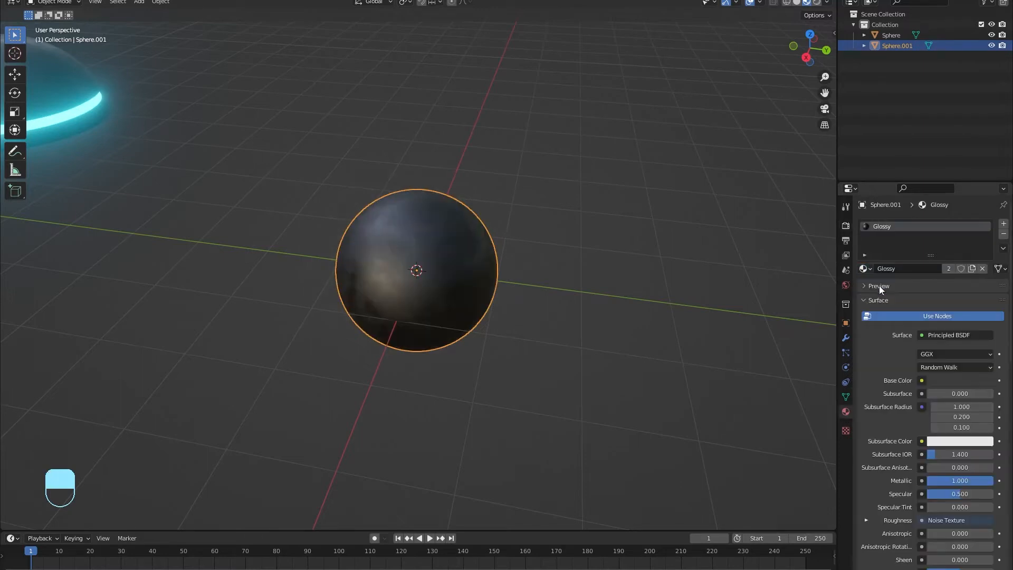
Step: Apply Shade Smooth to the Glossy sphere
middle_click_drag(373, 296, 337, 319)
scroll(400, 283, "up", 5)
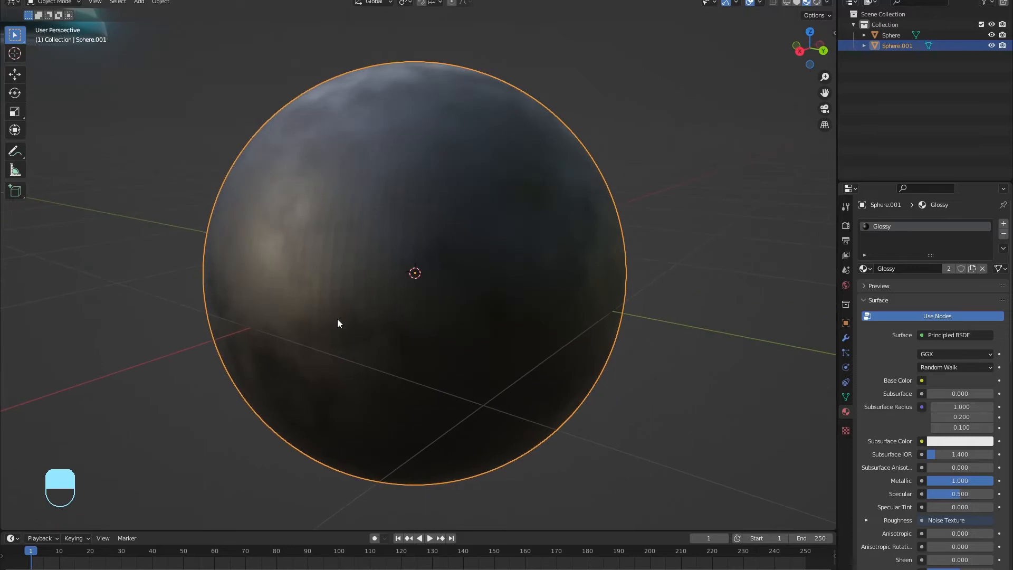
right_click(465, 240)
left_click(468, 237)
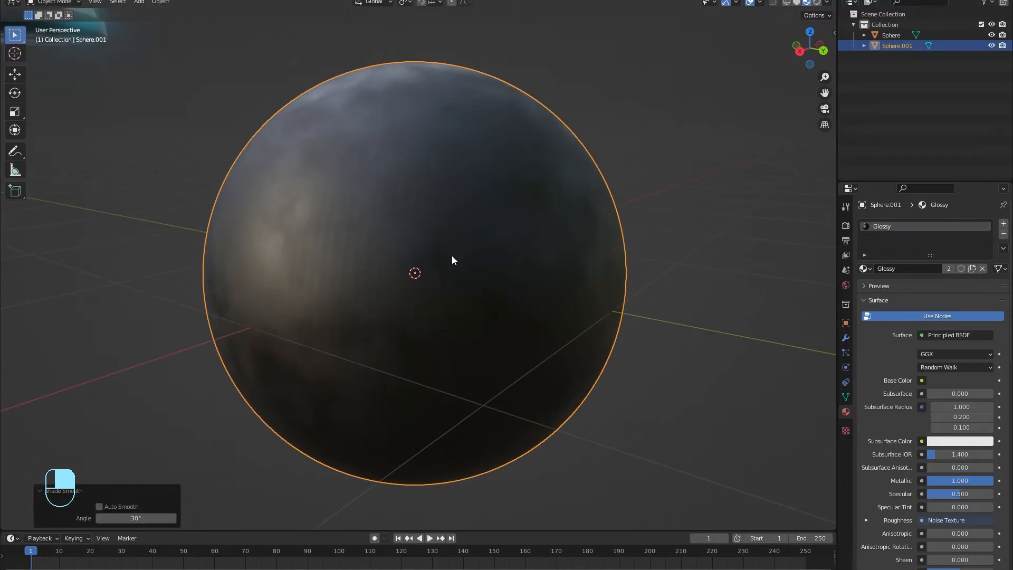
middle_click_drag(451, 255, 411, 318)
scroll(338, 236, "up", 4)
scroll(338, 237, "down", 4)
middle_click_drag(337, 237, 362, 248)
scroll(381, 195, "down", 4)
scroll(101, 162, "down", 4)
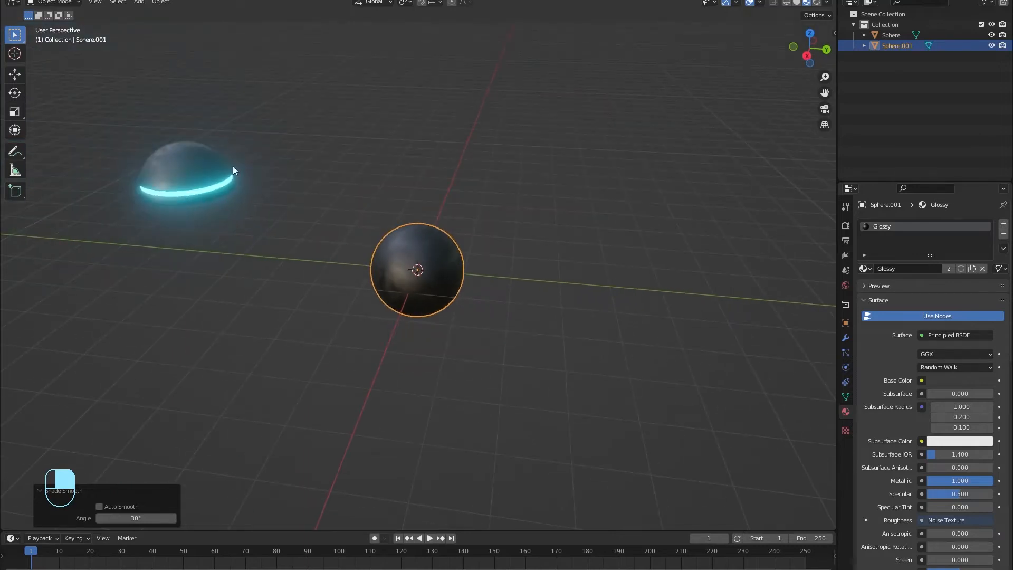
Step: Try moving the glowing dome and shrinking it to 0.327, then undo back to full size
left_click(214, 185)
middle_click_drag(176, 169, 362, 220)
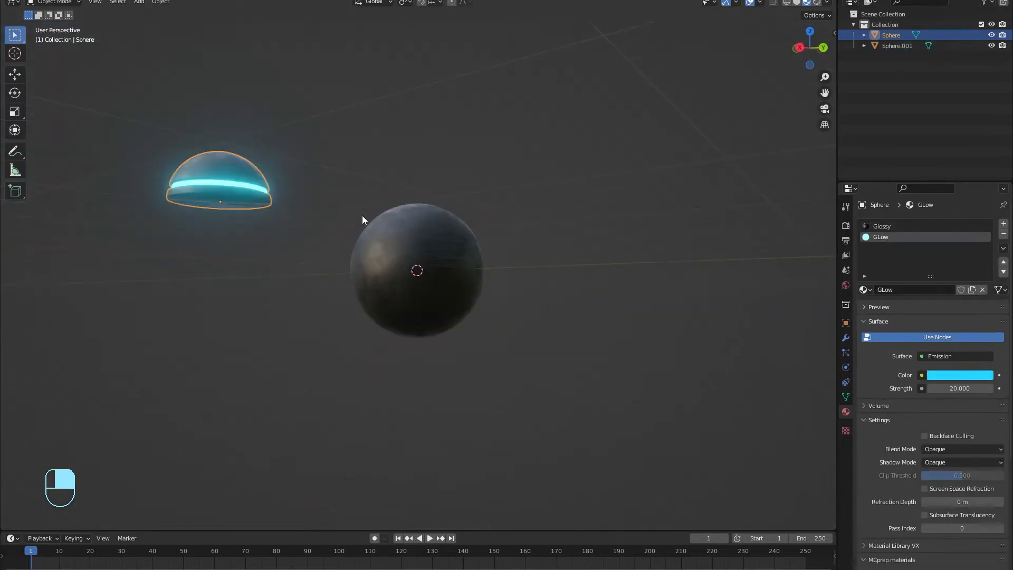
key("g")
left_click(587, 212)
middle_click_drag(471, 298, 326, 312)
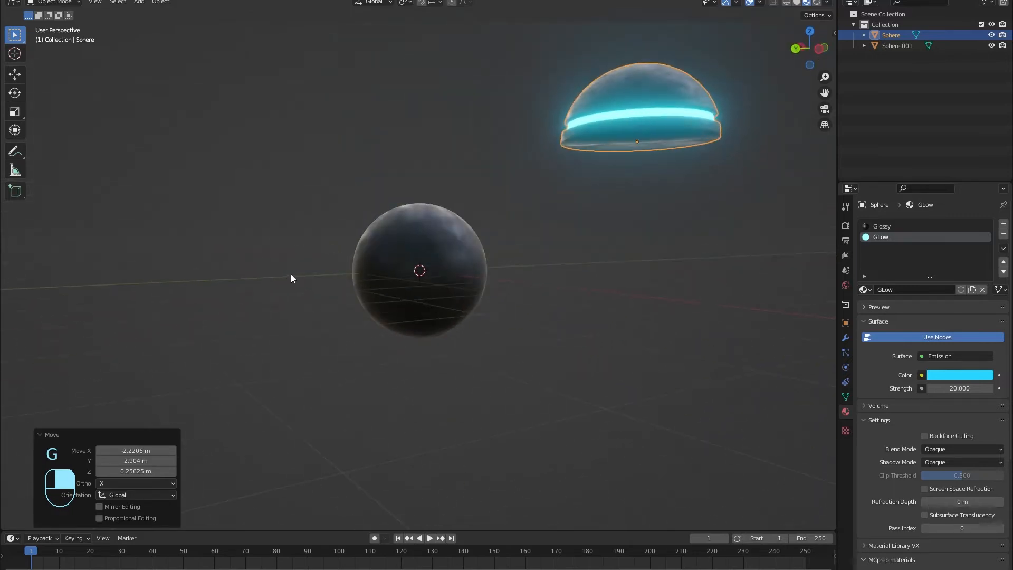
key("g")
key("s")
left_click(402, 307)
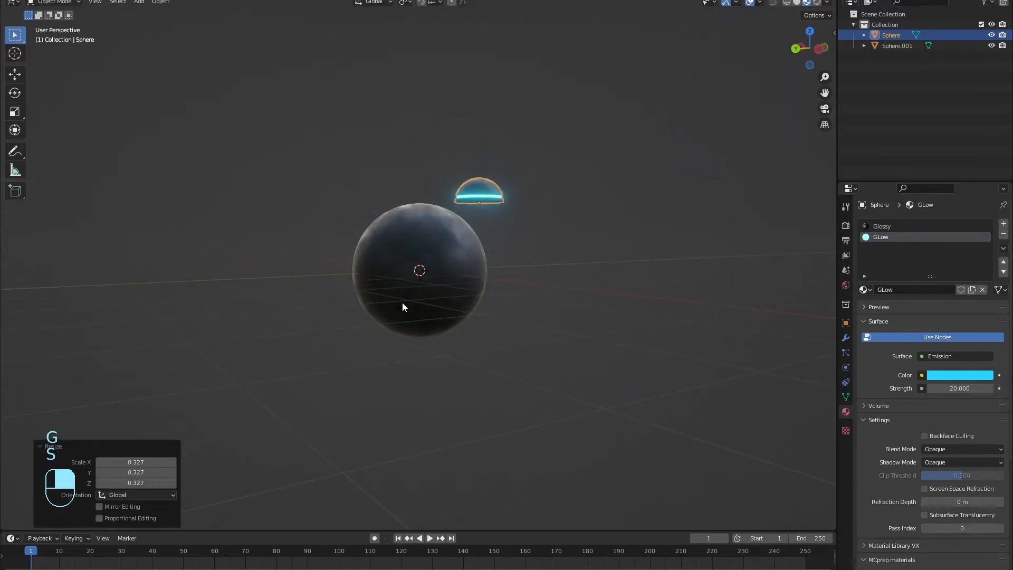
key("r")
key("ctrl+z")
key("ctrl+z")
key("ctrl+z")
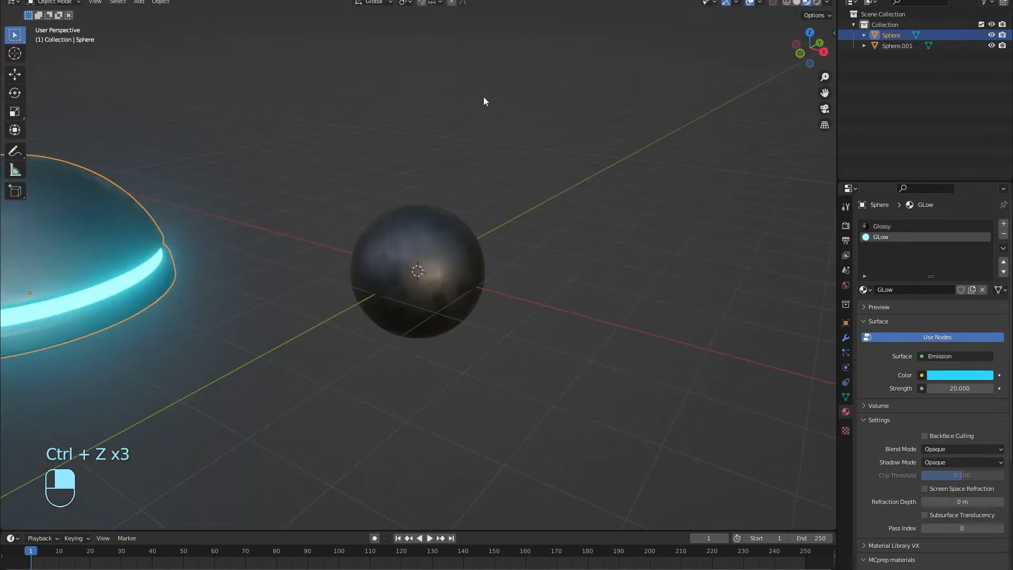
mouse_move(426, 218)
middle_mouse_down()
mouse_move(407, 220)
mouse_move(436, 223)
mouse_move(421, 230)
middle_mouse_up()
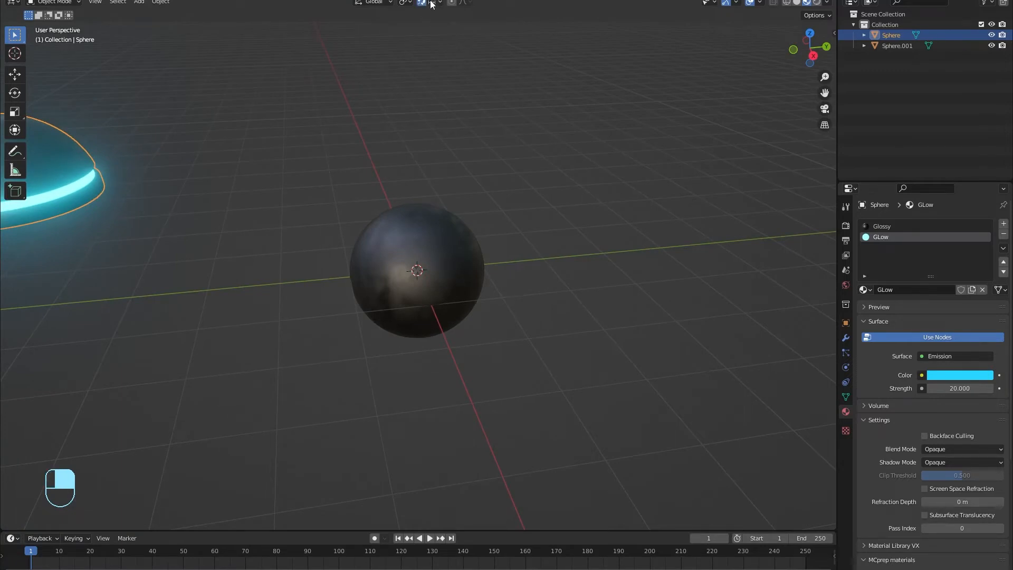
Step: Turn on Face Project snapping so moved objects land on surfaces
left_click(437, 6)
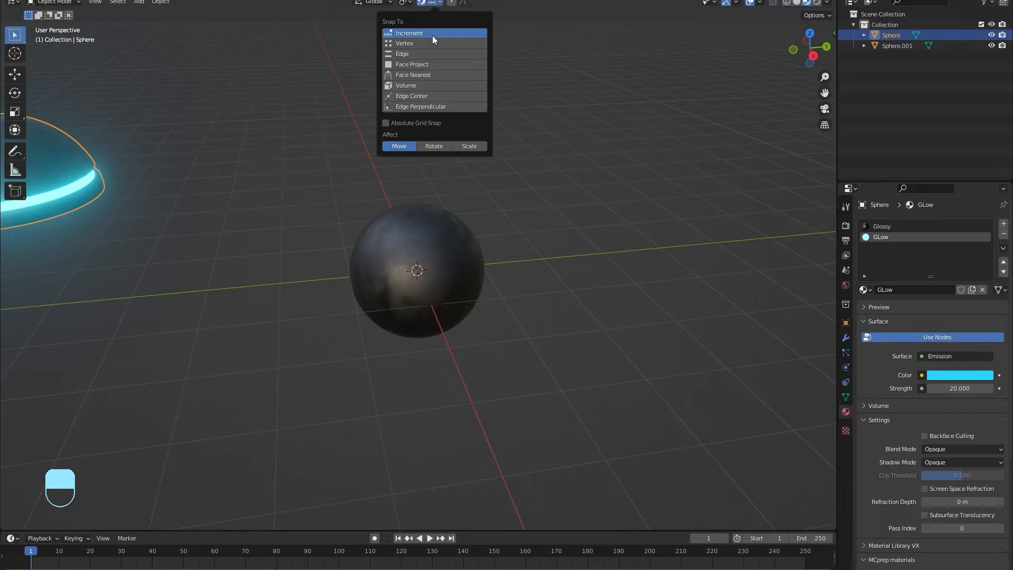
left_click(415, 67)
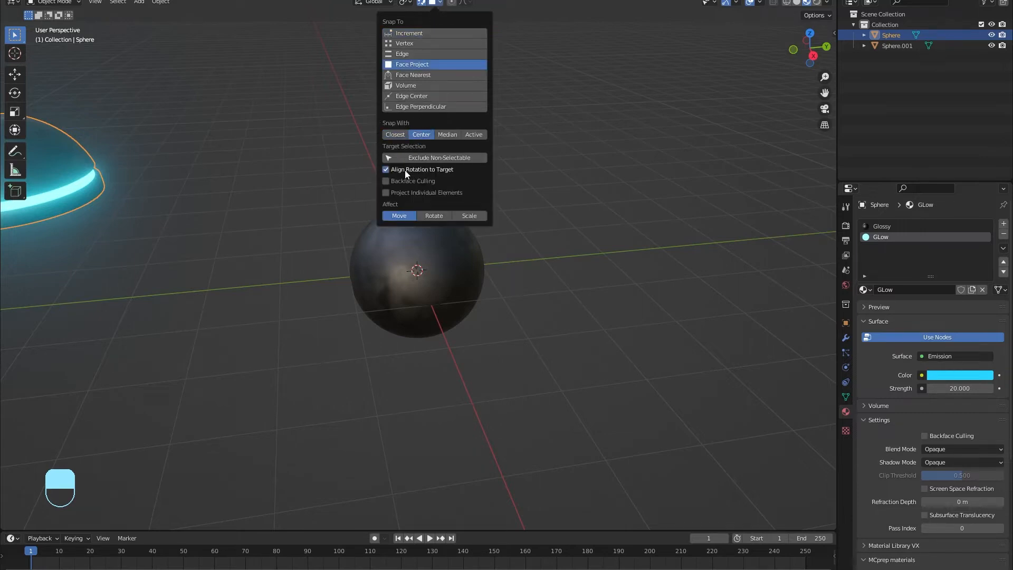
left_click(280, 170)
scroll(217, 174, "down", 2)
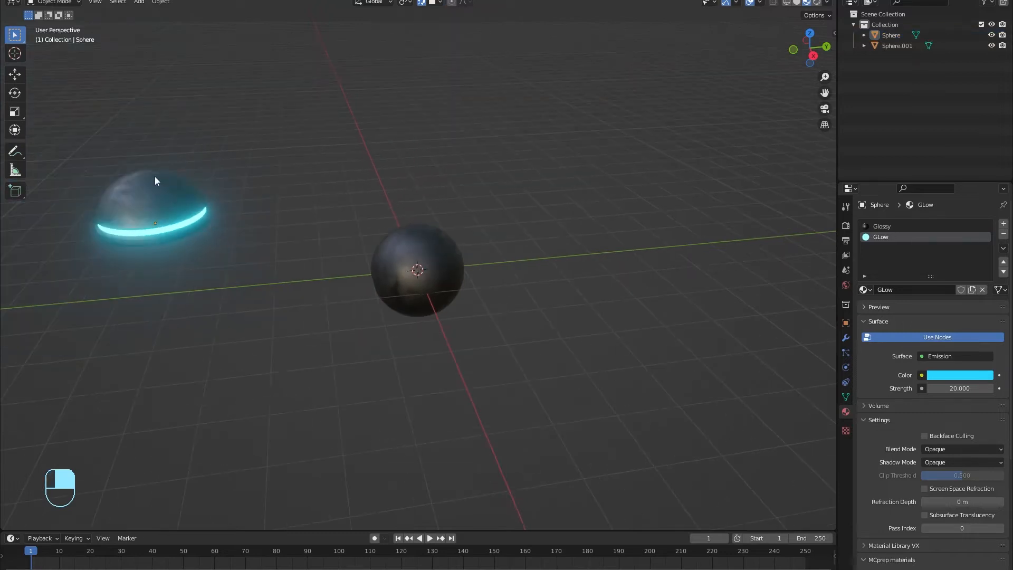
Step: Move the glowing dome onto the dark sphere's surface and shrink it into a small eye
left_click(163, 188)
key("g")
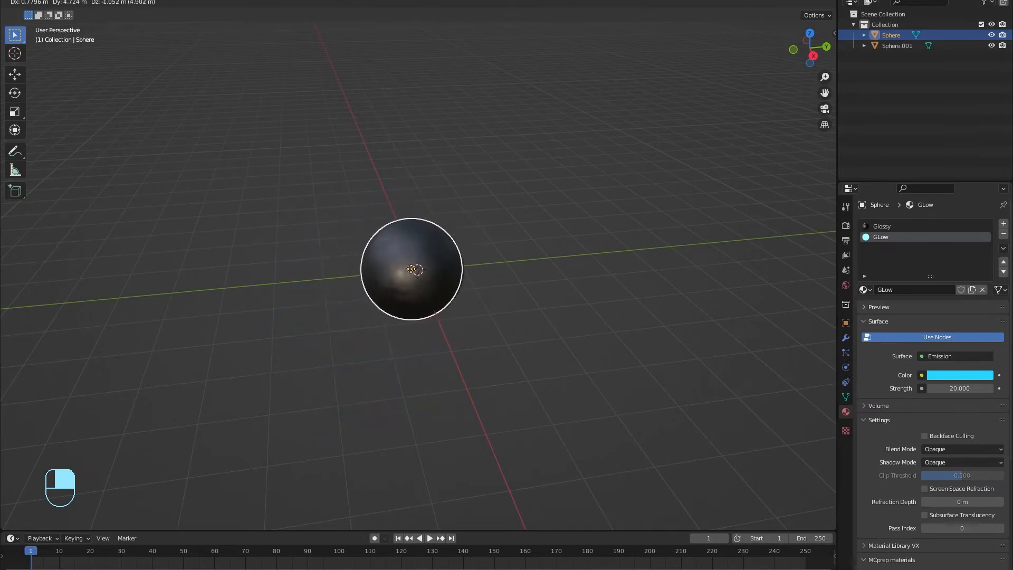
left_click(243, 233)
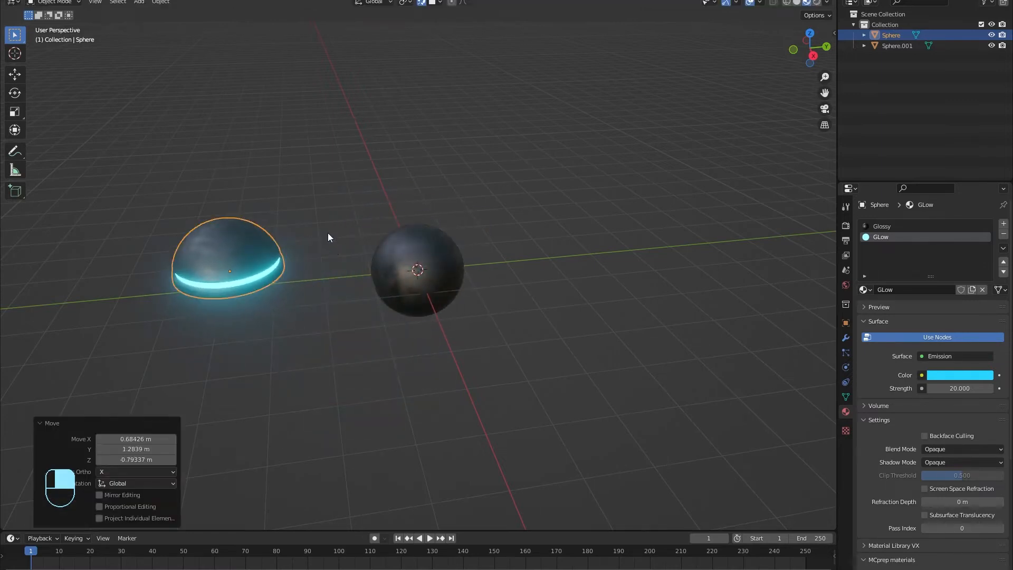
key("s")
left_click(264, 258)
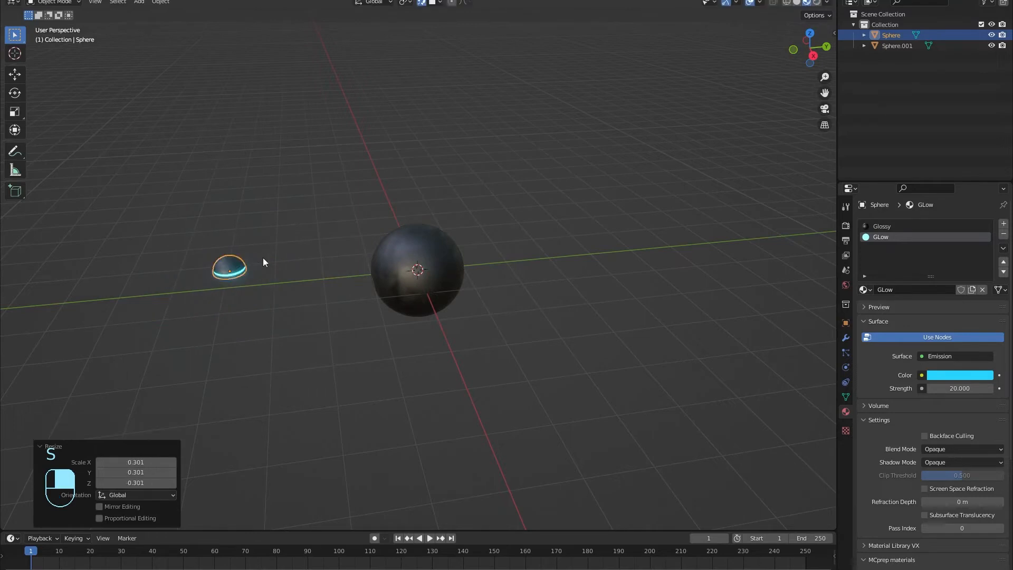
scroll(312, 268, "up", 2)
middle_click_drag(312, 270, 313, 255)
key("g")
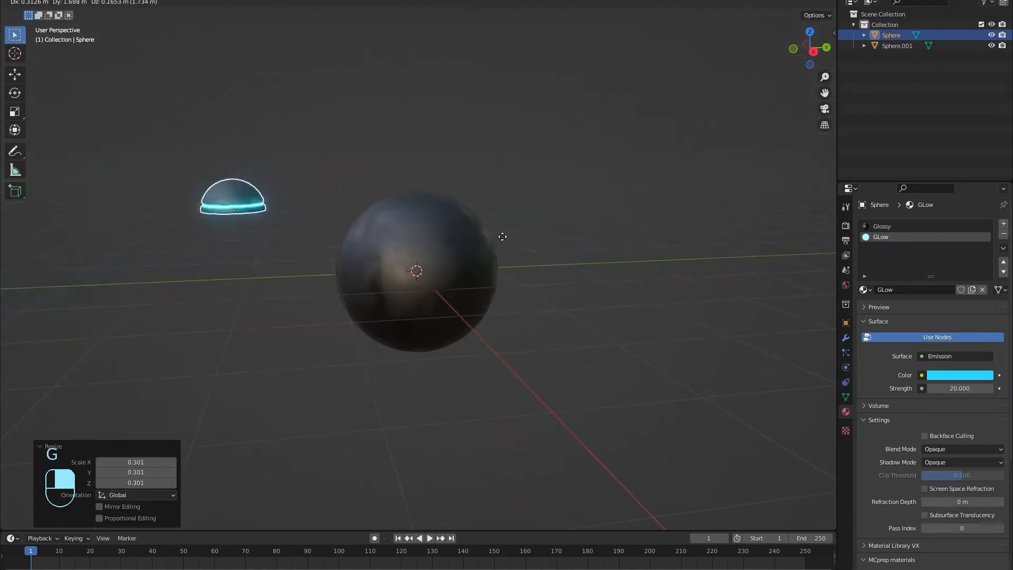
left_click(471, 234)
middle_click_drag(471, 235, 405, 249)
key("s")
left_click(498, 219)
Step: Duplicate the dome into a resized second eye and a mouth dome
key("shift+d")
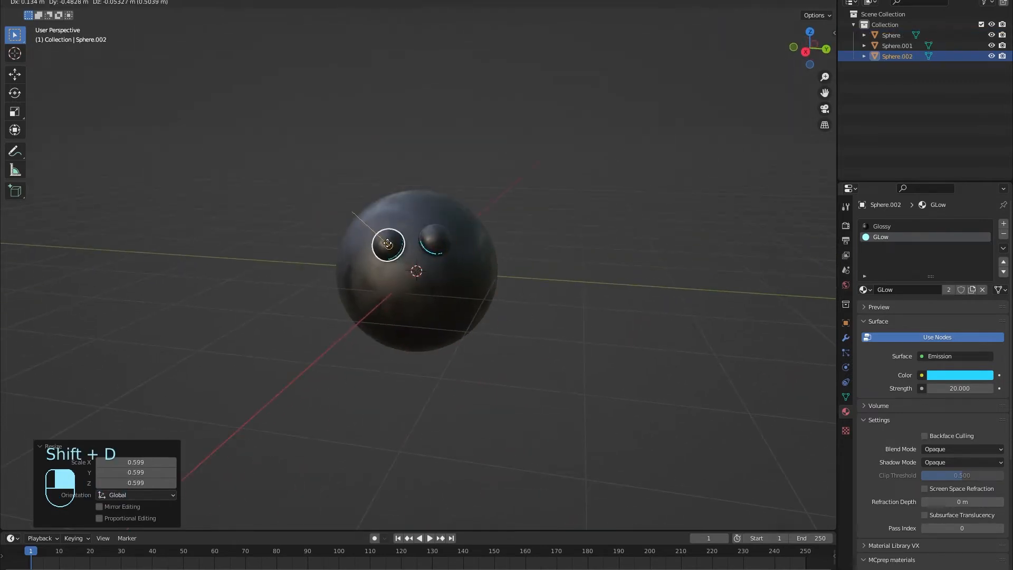
left_click(384, 239)
key("s")
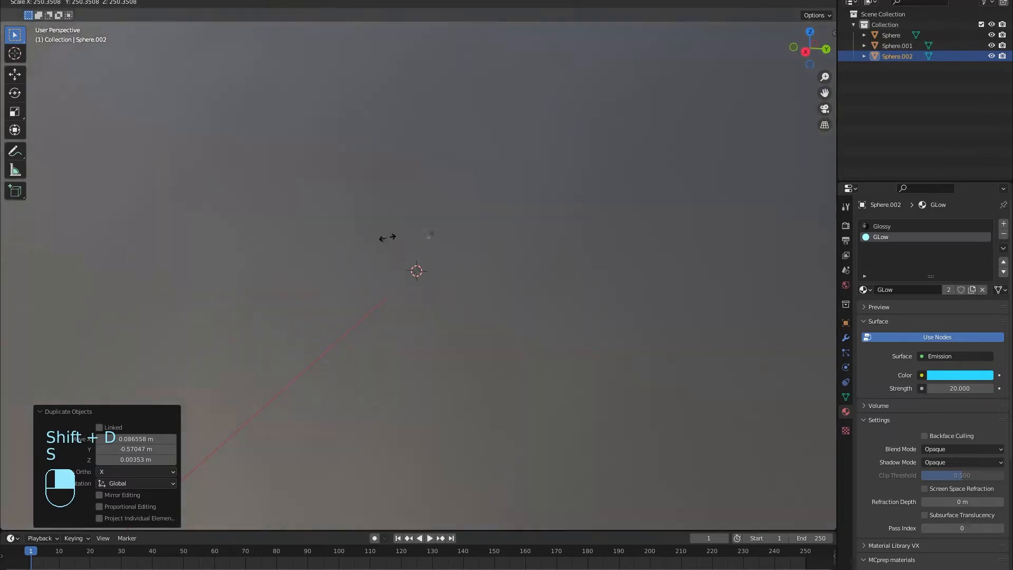
right_click(386, 238)
key("s")
left_click(444, 211)
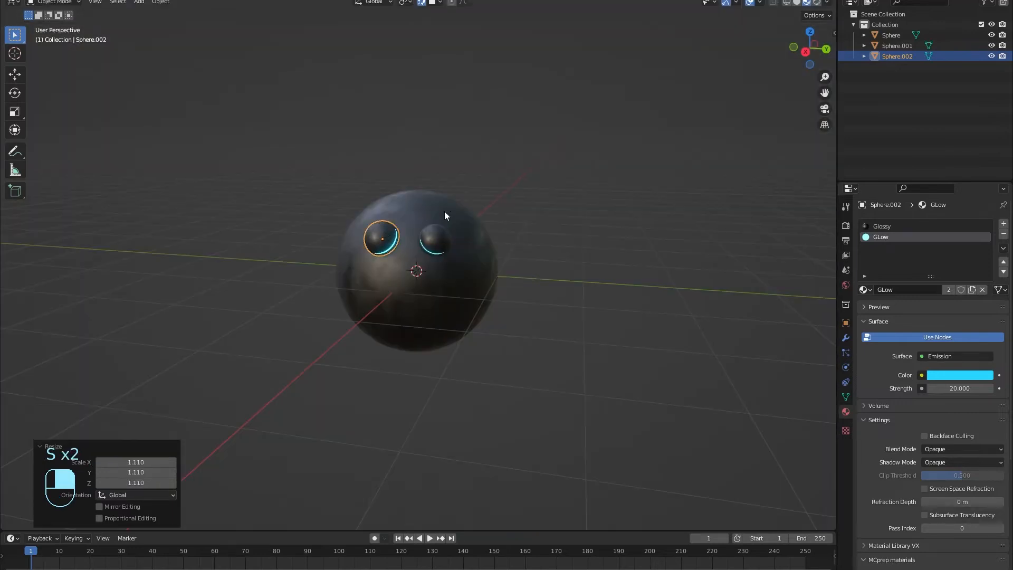
key("shift+d")
left_click(415, 294)
key("s")
left_click(445, 300)
Step: Add resized dome copies on the right side, top, lower left and lower right of the sphere
key("shift+d")
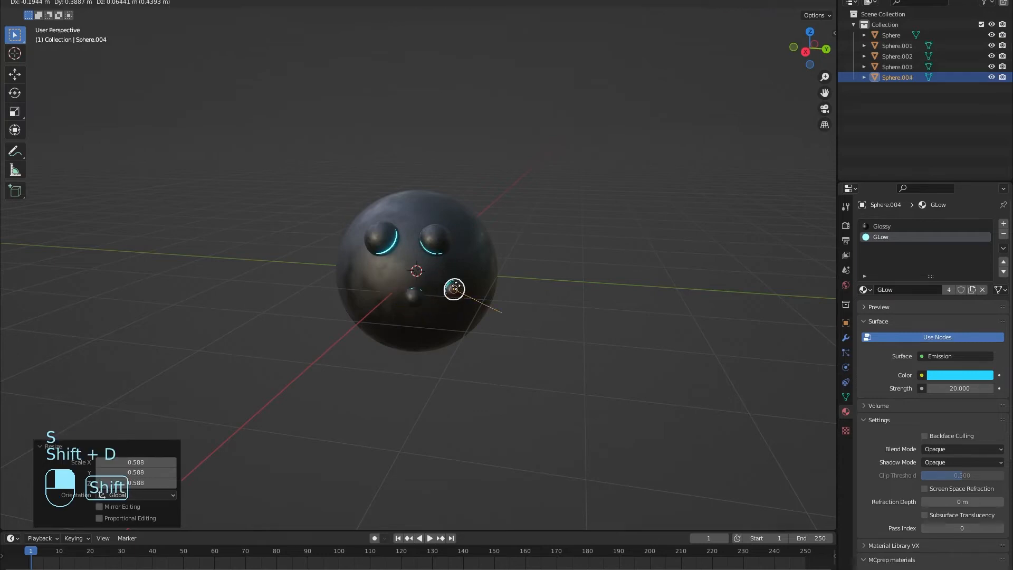
left_click(462, 272)
key("s")
left_click(484, 268)
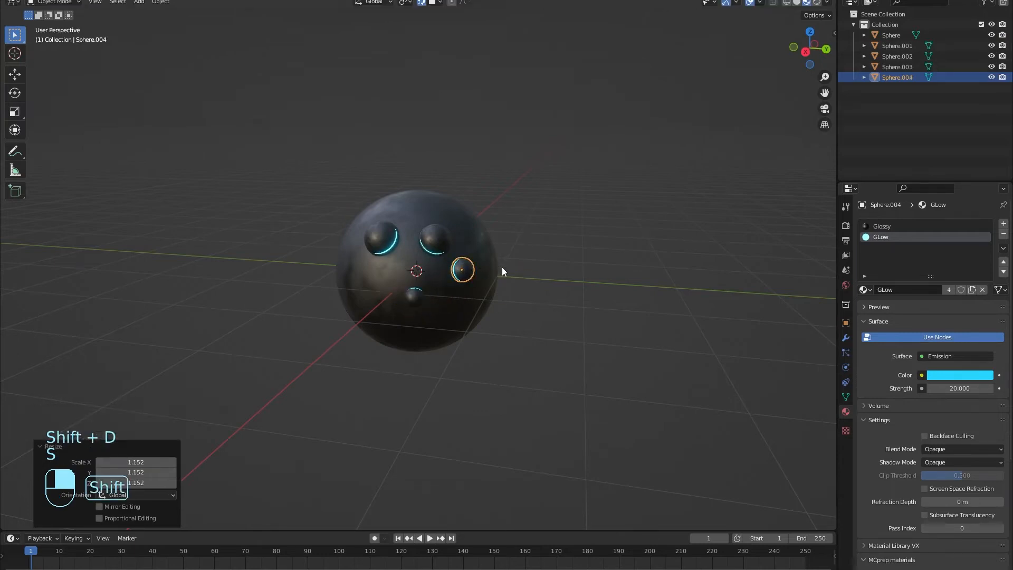
key("shift+d")
left_click(464, 210)
key("s")
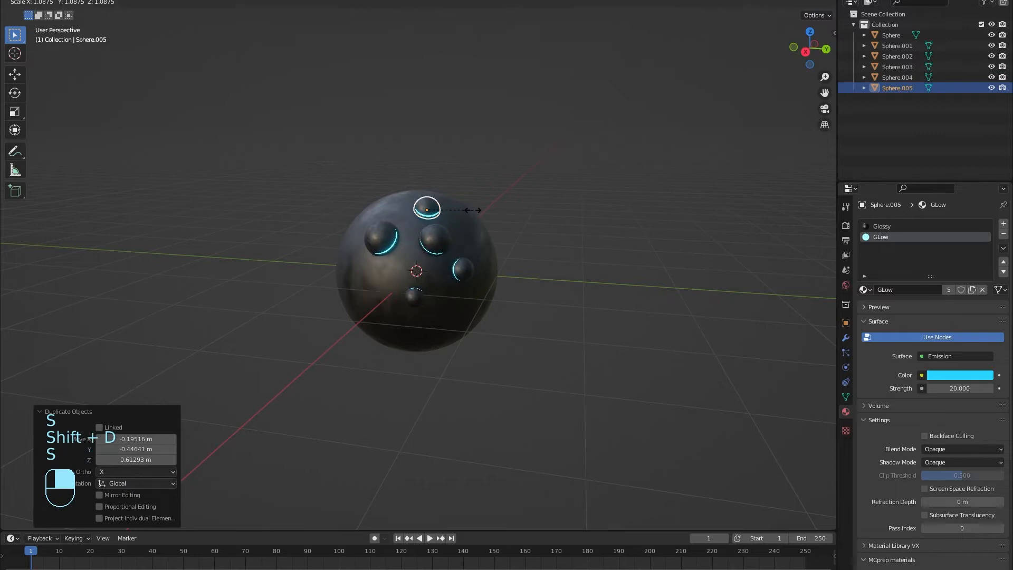
left_click(474, 210)
key("shift+d")
left_click(414, 295)
key("s")
left_click(437, 301)
key("shift+d")
left_click(457, 312)
key("s")
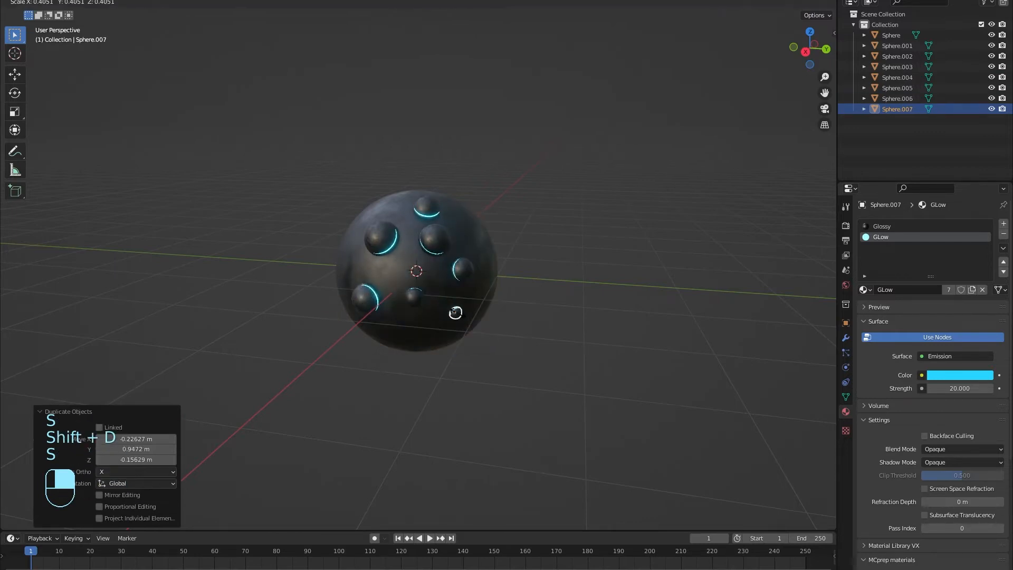
left_click(458, 312)
Step: Duplicate more small bumps across the sphere, including its left edge and lower front
key("shift+d")
left_click(416, 268)
key("s")
left_click(453, 271)
key("shift+d")
left_click(475, 236)
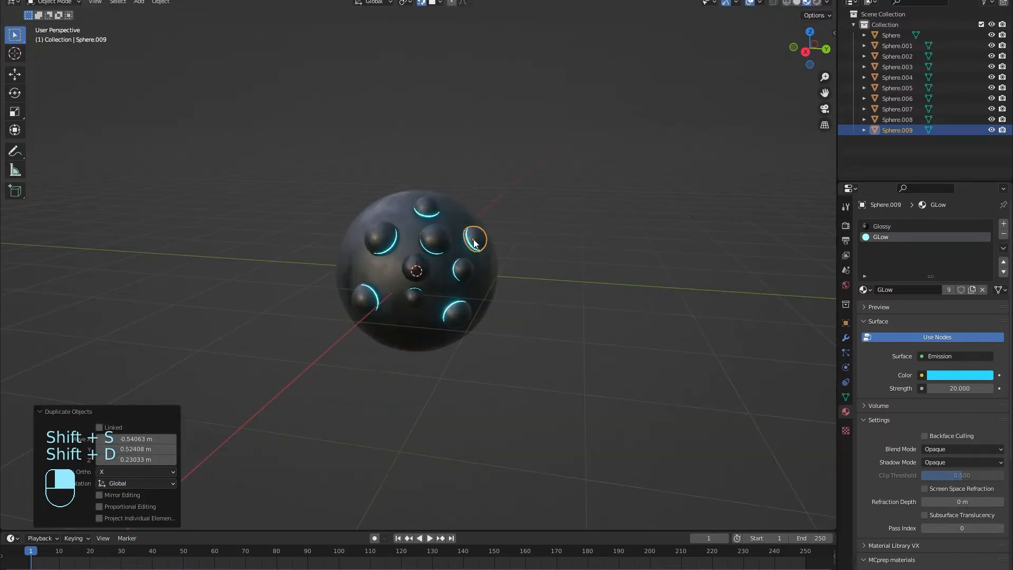
key("shift+d")
left_click(377, 204)
left_click(386, 240)
key("shift+d")
left_click(344, 266)
key("shift+d")
left_click(404, 337)
left_click(434, 235)
key("shift+d")
left_click(458, 202)
Step: Keep copying bumps around the sphere's top and bottom until it is fully studded
key("shift+d")
left_click(445, 253)
key("shift+d")
left_click(433, 283)
key("shift+d")
left_click(389, 254)
key("shift+d")
left_click(409, 200)
left_click(471, 301)
key("shift+d")
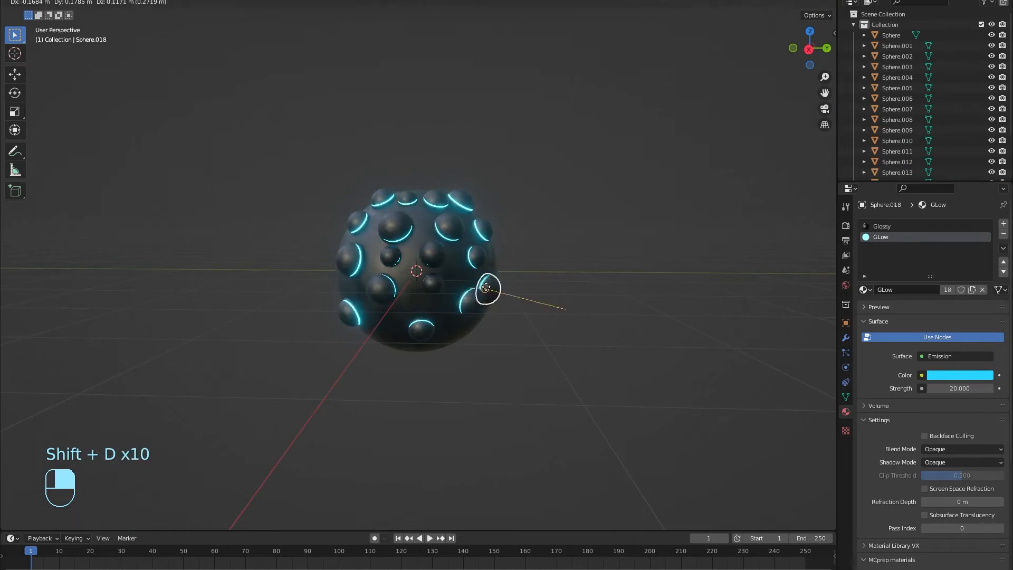
left_click(491, 276)
left_click(425, 342)
key("shift+d")
left_click(403, 340)
key("shift+d")
left_click(336, 261)
middle_click_drag(338, 261, 546, 247)
key("g")
left_click(391, 270)
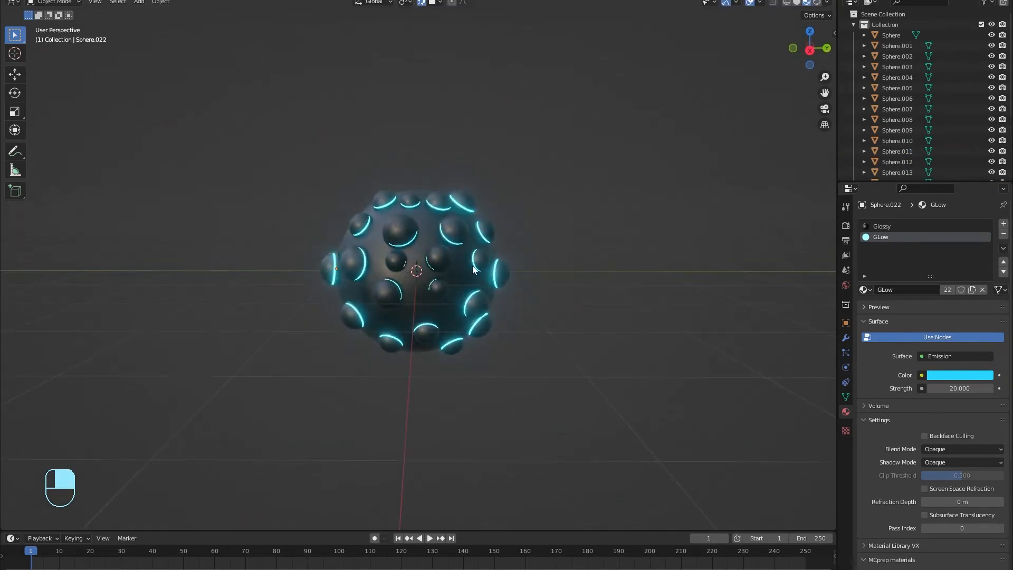
Step: Select everything and raise the studded ball 1.1661 m along Z
key("a")
key("g")
key("z")
left_click(478, 168)
Step: Deselect all and add a 2 m plane beneath the ball
middle_click_drag(393, 348, 481, 349)
left_click(510, 299)
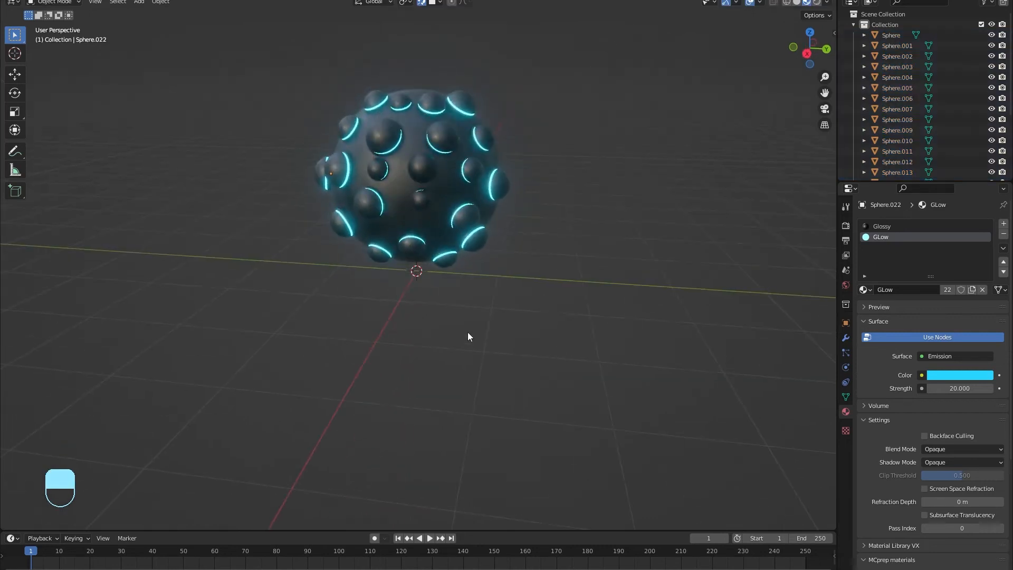
key("shift+a")
left_click(515, 90)
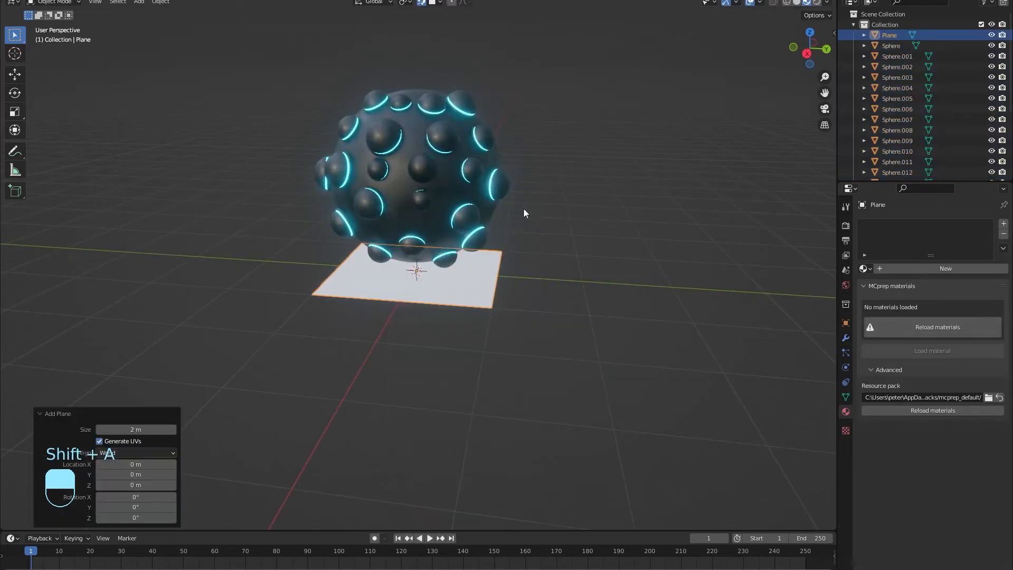
Step: Scale the plane up ten times with S 10
type("s10")
key("Return")
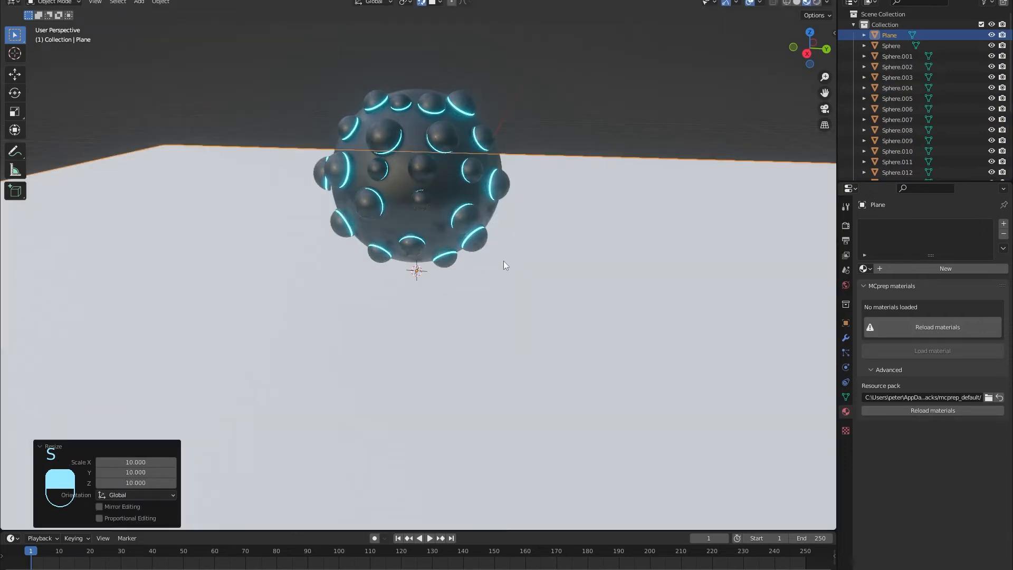
middle_click_drag(574, 235, 464, 244)
Step: In Edit Mode, extrude the plane's back edge upward into a wall
key("Tab")
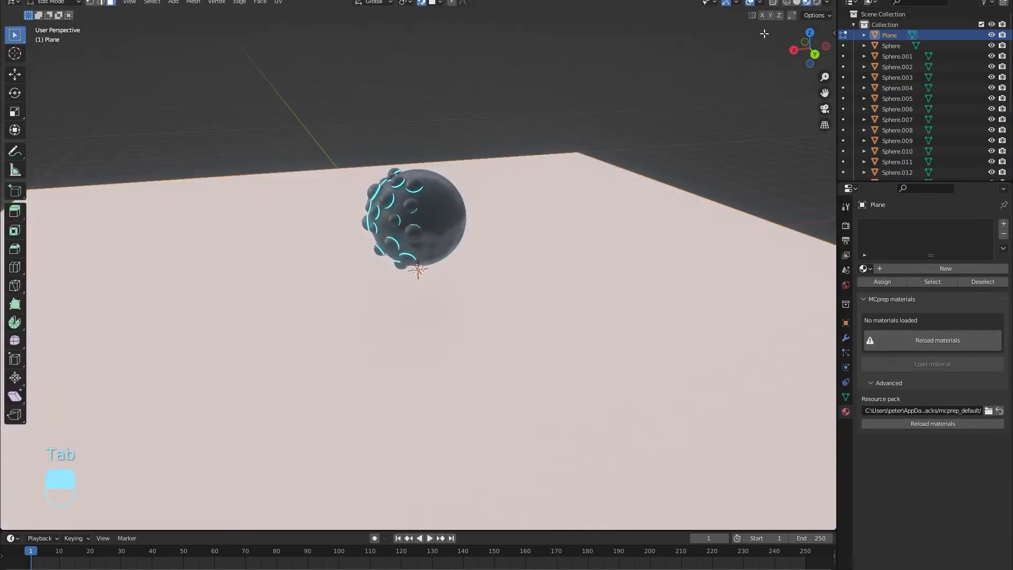
left_click_drag(808, 47, 627, 305)
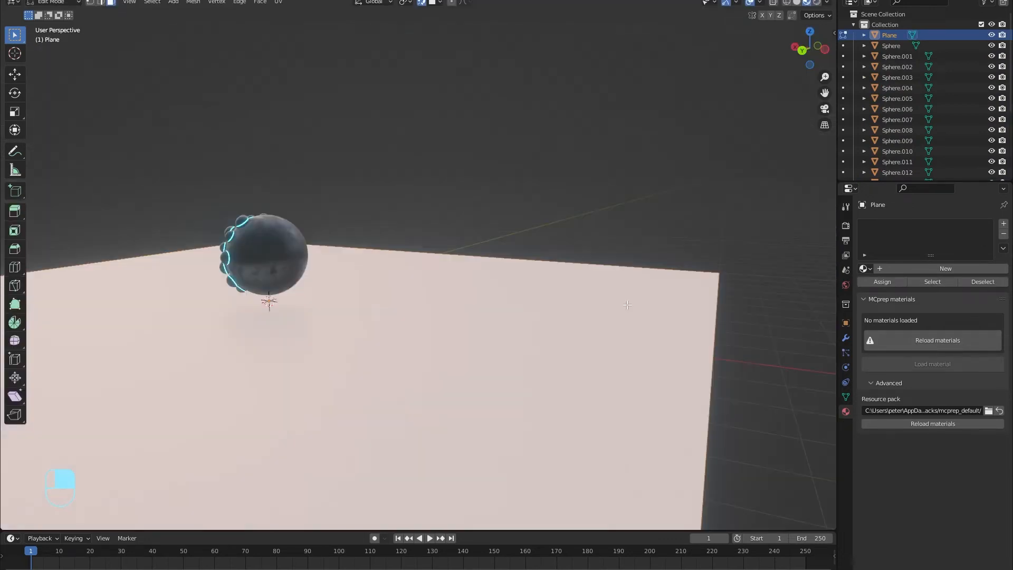
right_click(716, 317)
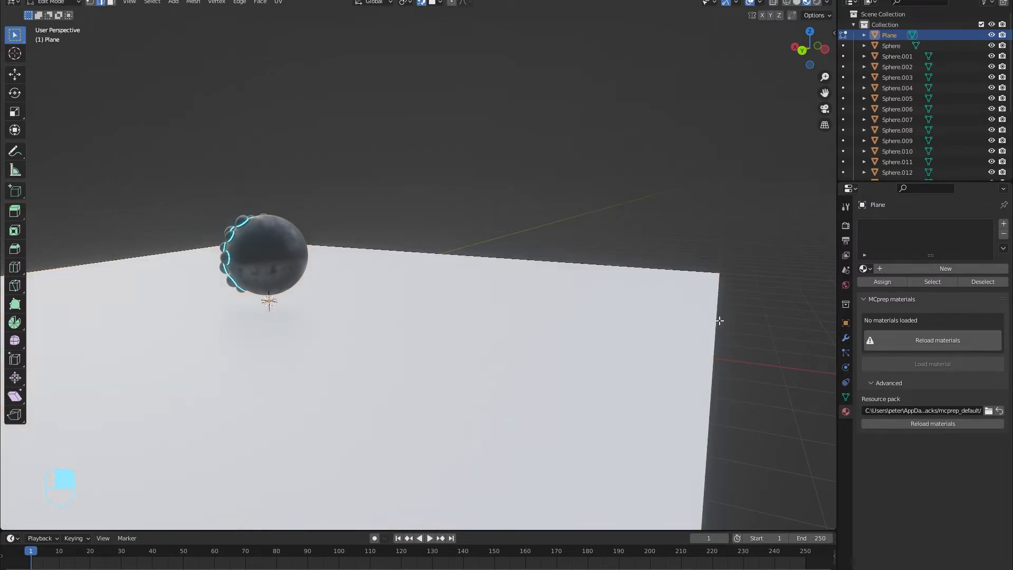
left_click(802, 51)
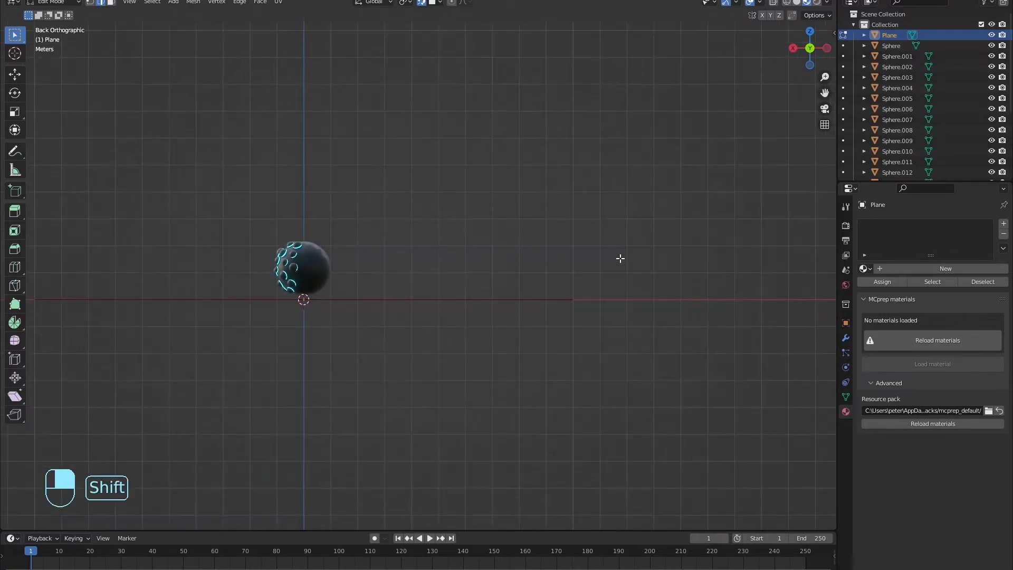
middle_click_drag(620, 258, 550, 310, "shift")
key("e")
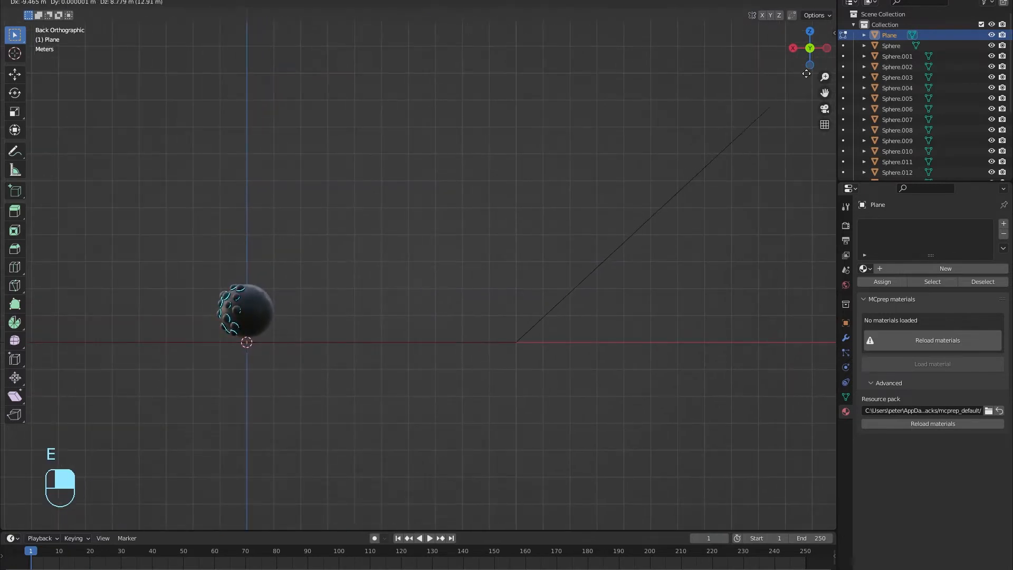
left_click(2, 79)
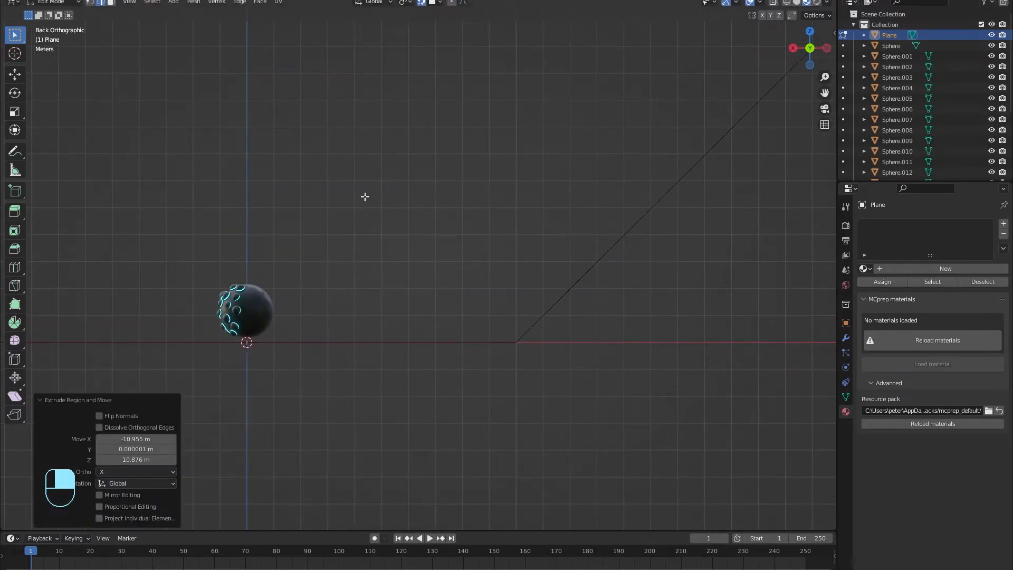
Step: Bevel the floor-to-wall bend into a rounded sweep
middle_click_drag(365, 197, 464, 276)
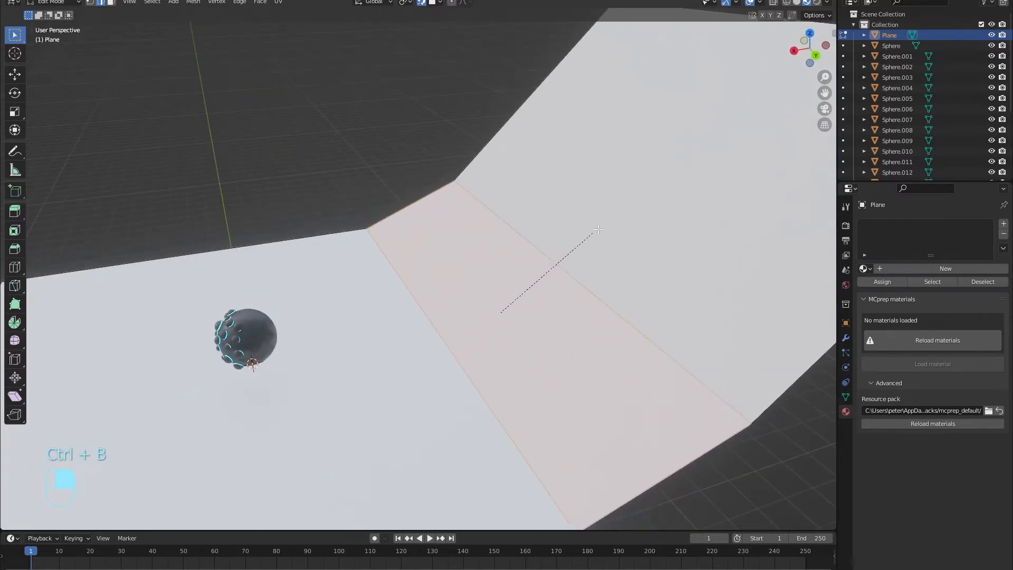
scroll(612, 221, "up", 15)
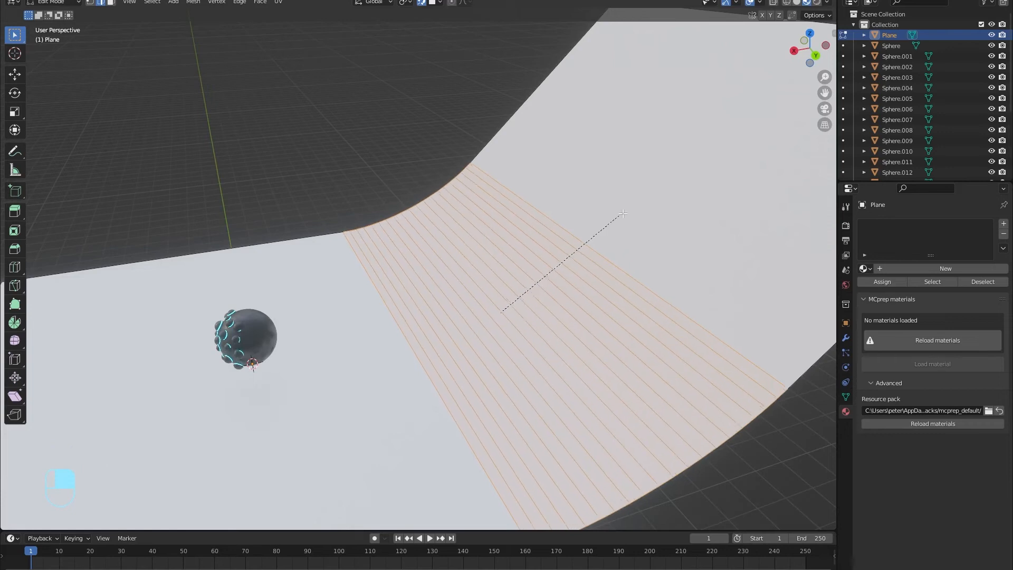
left_click(706, 163)
Step: Return to Object Mode and apply Shade Smooth to the backdrop
key("Tab")
middle_click_drag(442, 284, 504, 378)
right_click(475, 289)
left_click(474, 288)
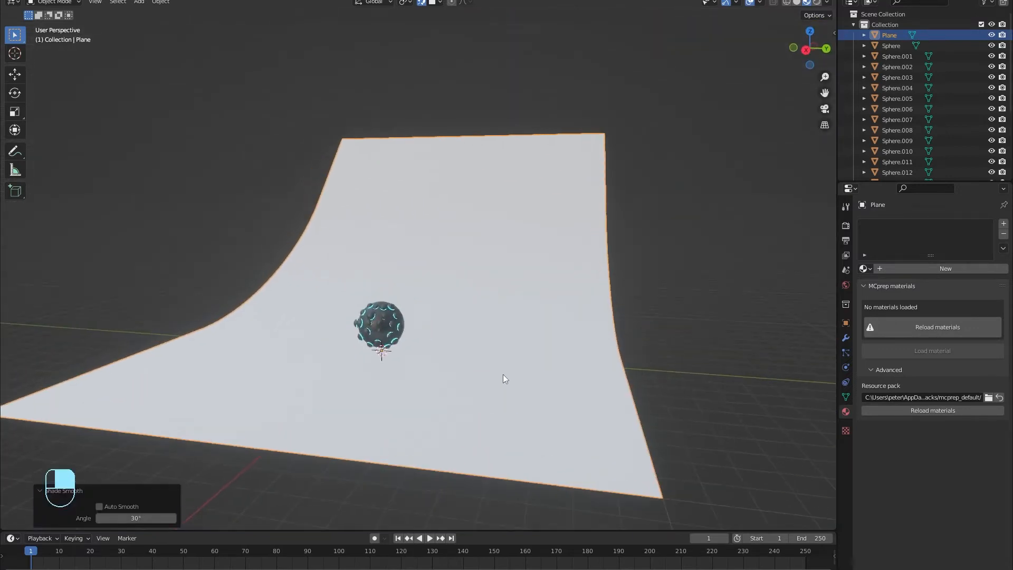
Step: Assign the Glossy material to the Plane and view the dark backdrop from the right side
scroll(362, 377, "up", 5)
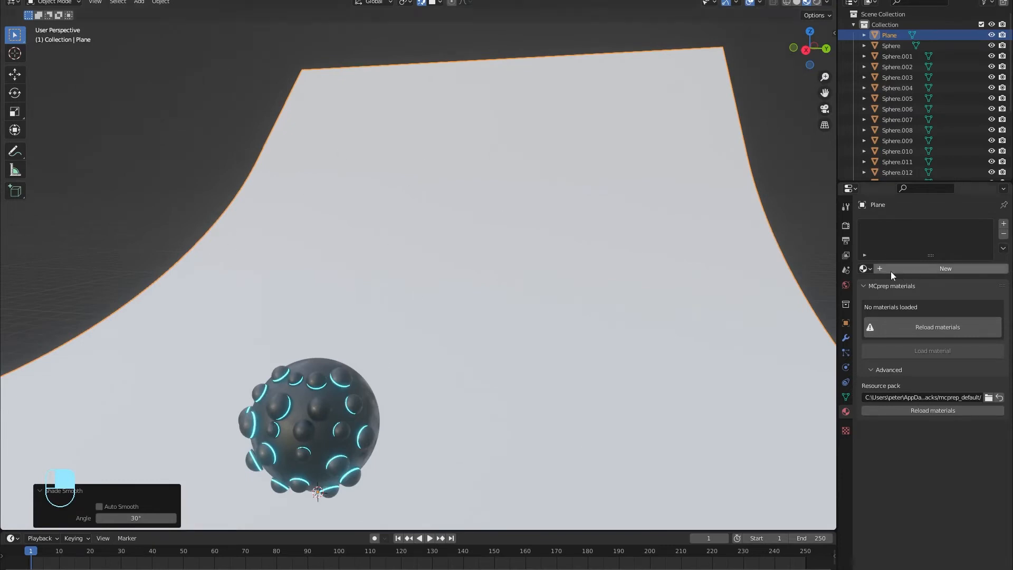
left_click(864, 268)
left_click(870, 282)
middle_click_drag(449, 314, 464, 294)
middle_click_drag(472, 357, 527, 412)
middle_click_drag(401, 322, 406, 315)
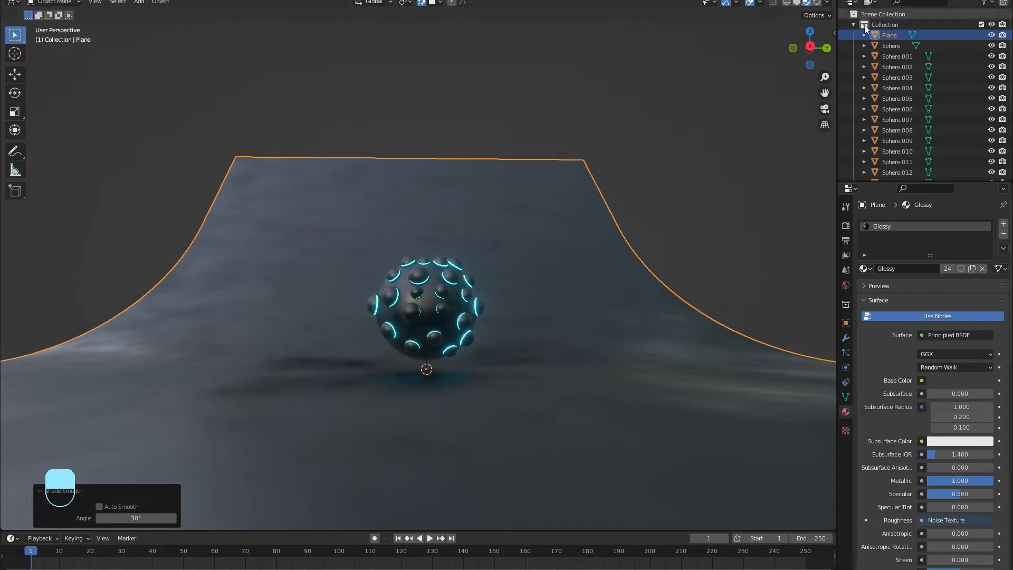
left_click(810, 46)
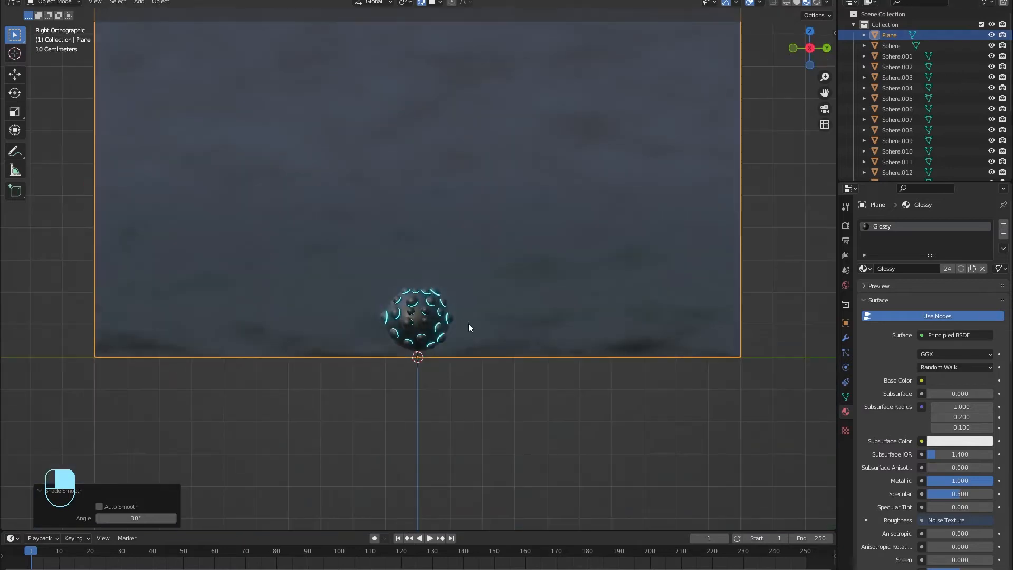
scroll(467, 323, "up", 4)
middle_click_drag(468, 323, 468, 246, "shift")
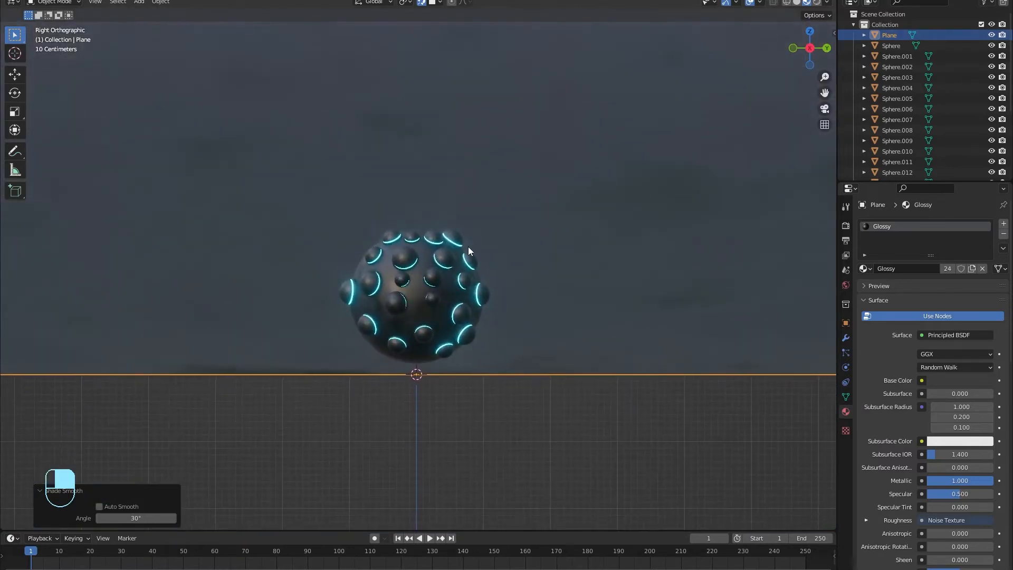
Step: Add a camera aligned to the current view and shift it 5 m along X
key("shift+a")
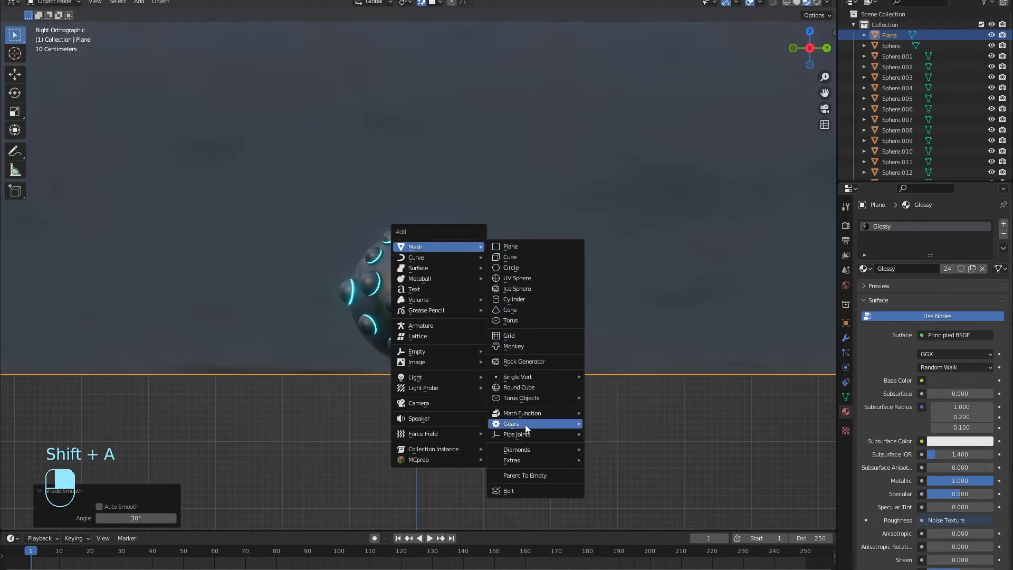
left_click(429, 403)
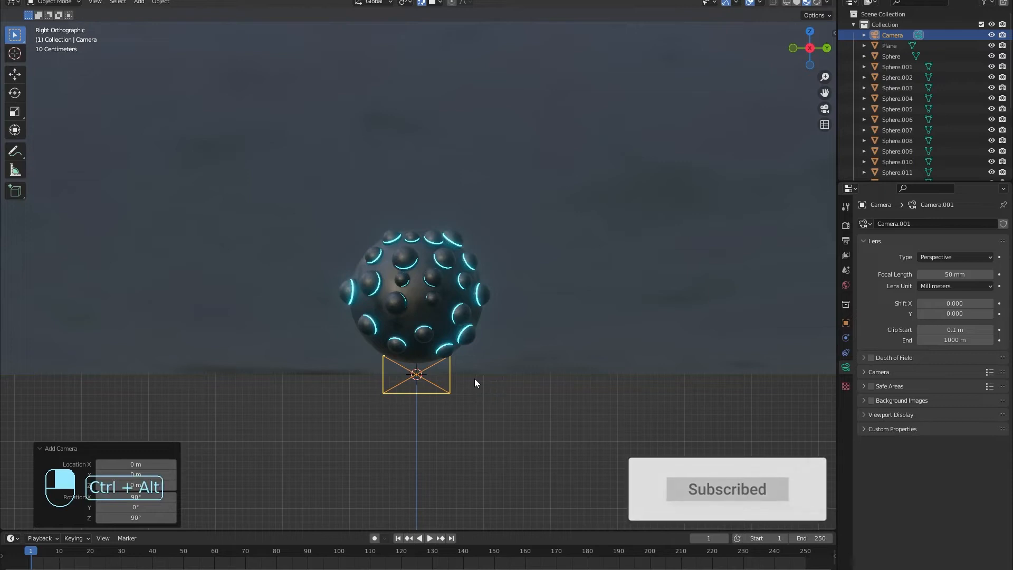
key("ctrl+alt+KP_0")
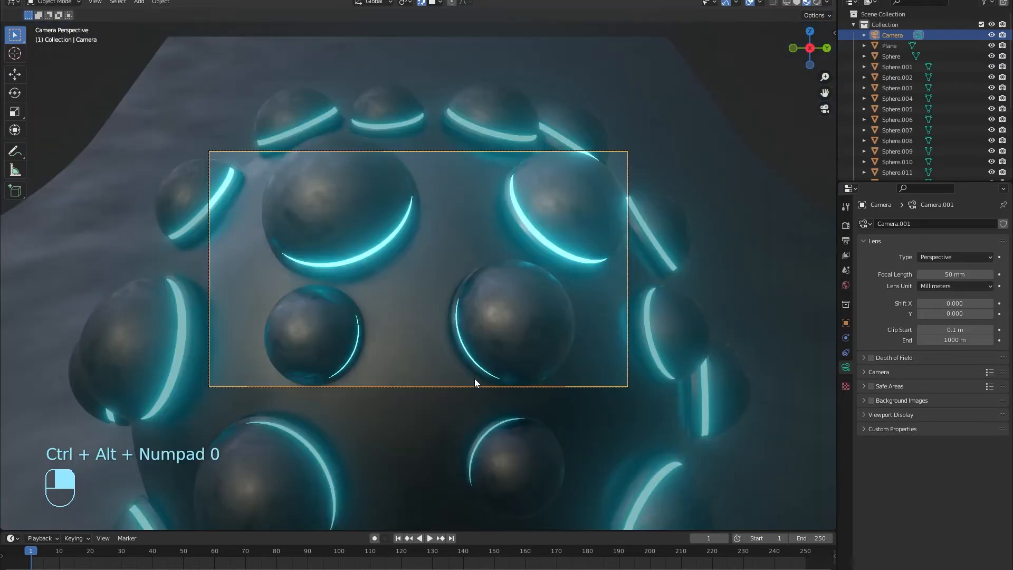
scroll(389, 255, "down", 2)
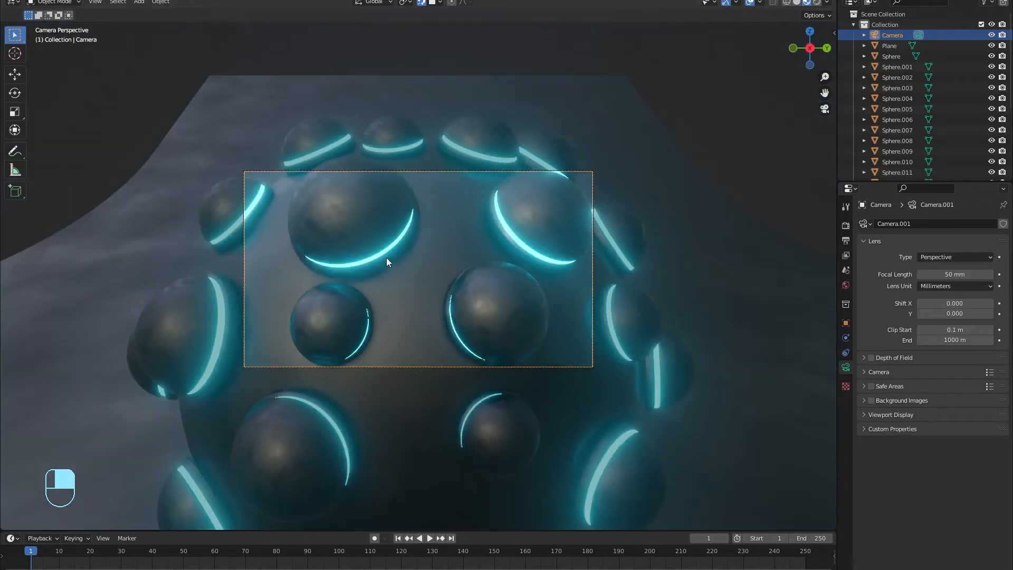
key("g")
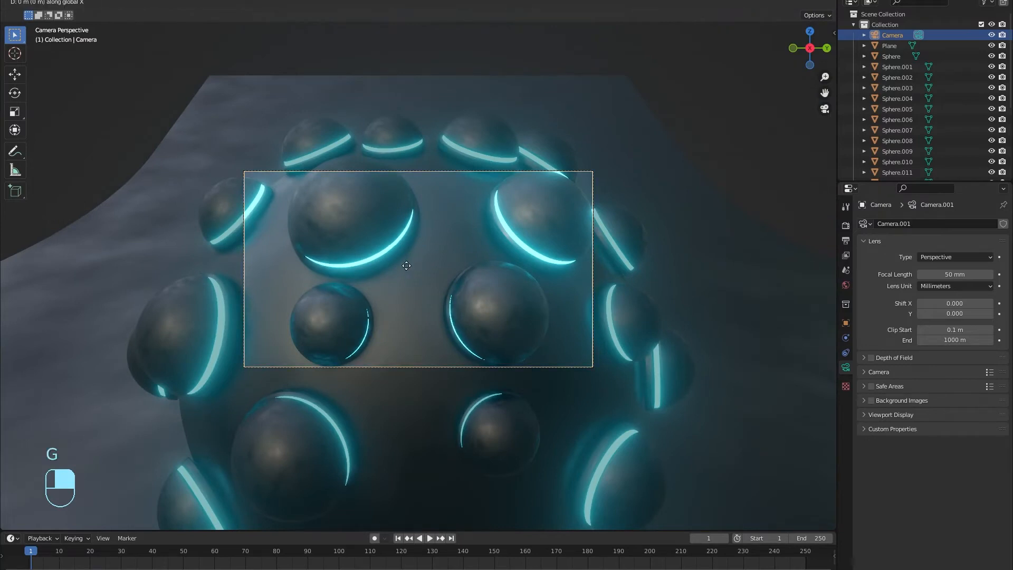
left_click(416, 350)
Step: Lower the camera about 0.35 m to centre the sphere, then check it through the camera view
key("g")
key("z")
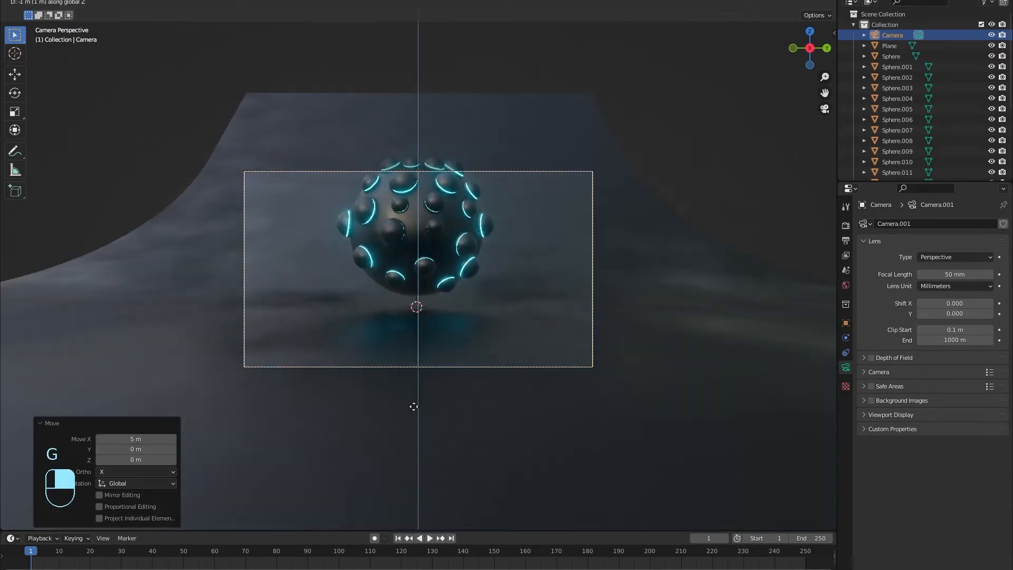
left_click(415, 386)
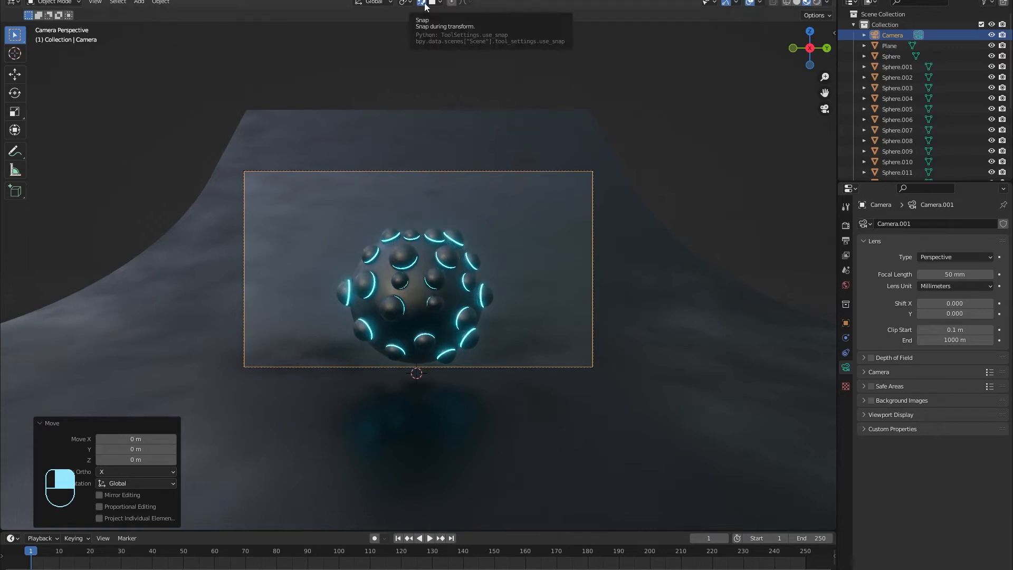
key("g")
key("z")
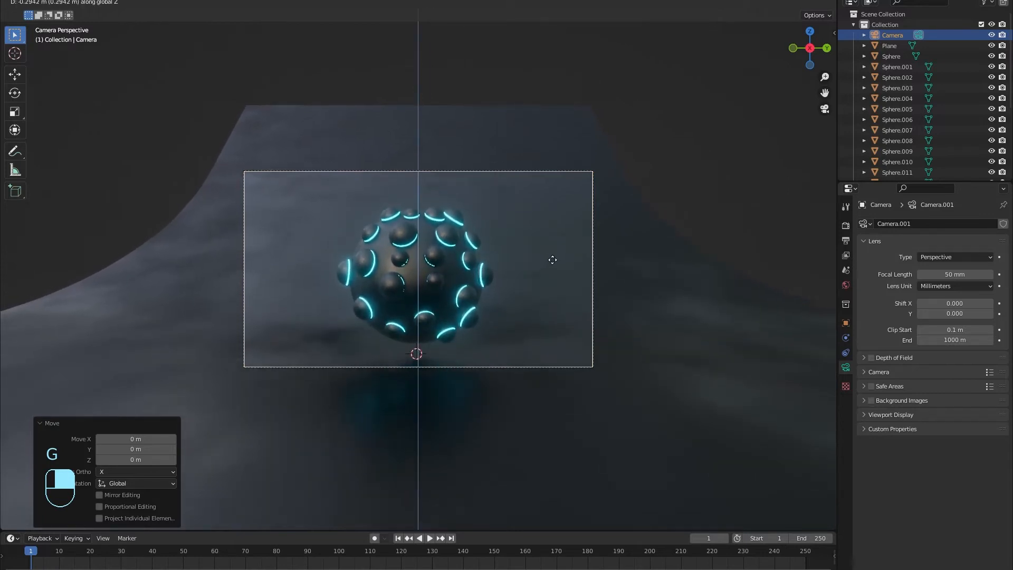
left_click(552, 264)
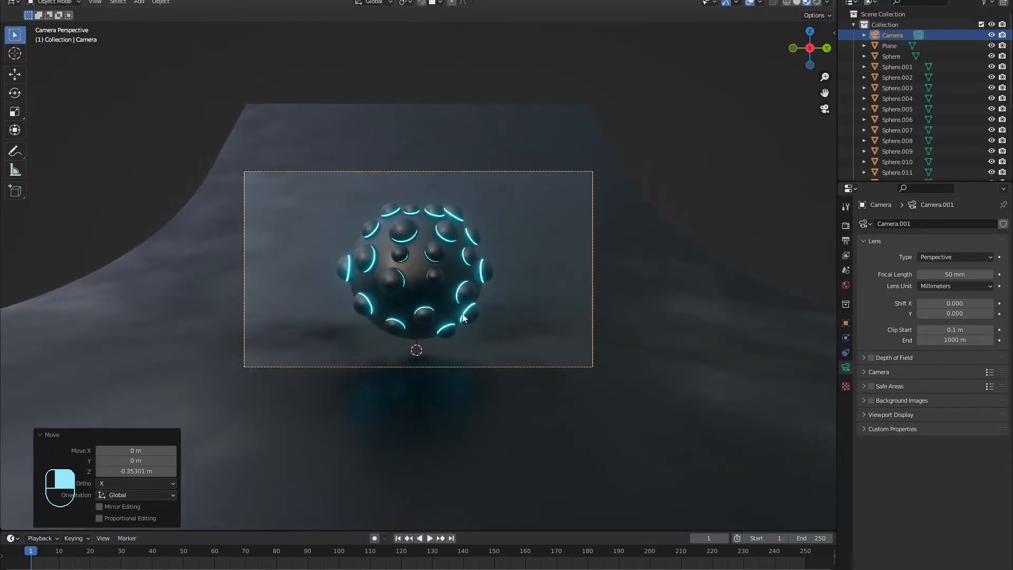
scroll(412, 303, "up", 4)
middle_click_drag(412, 302, 395, 297)
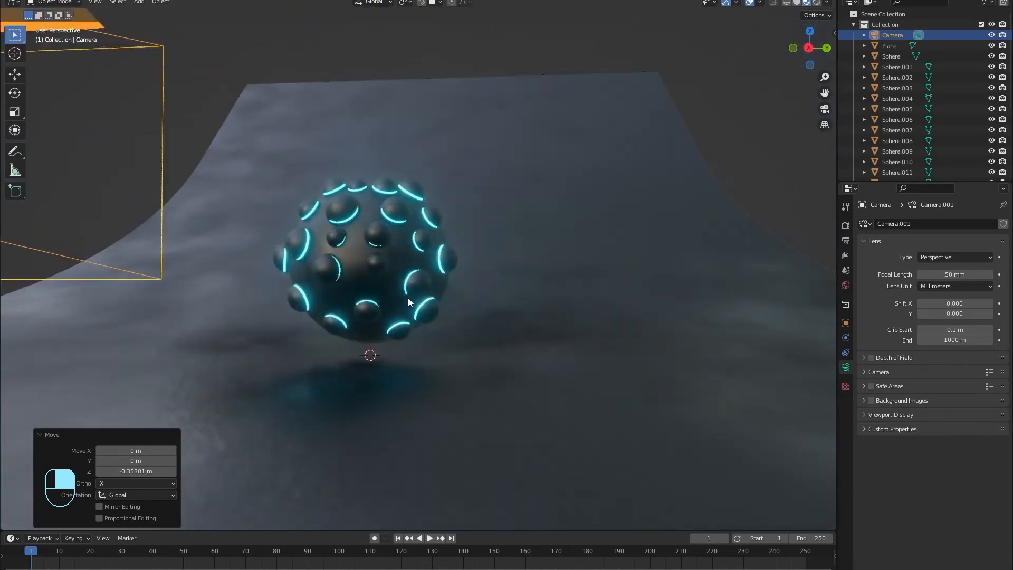
scroll(396, 301, "down", 5)
key("KP_0")
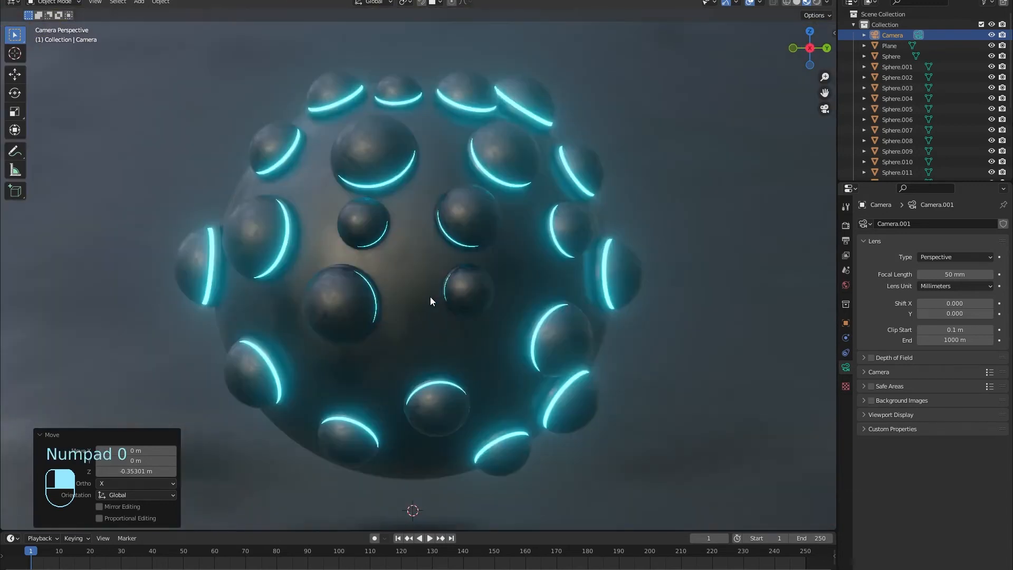
Step: Duplicate small glowing domes and place the copies into gaps on the sphere's surface
left_click(264, 165)
middle_click_drag(265, 163, 413, 191)
key("shift+d")
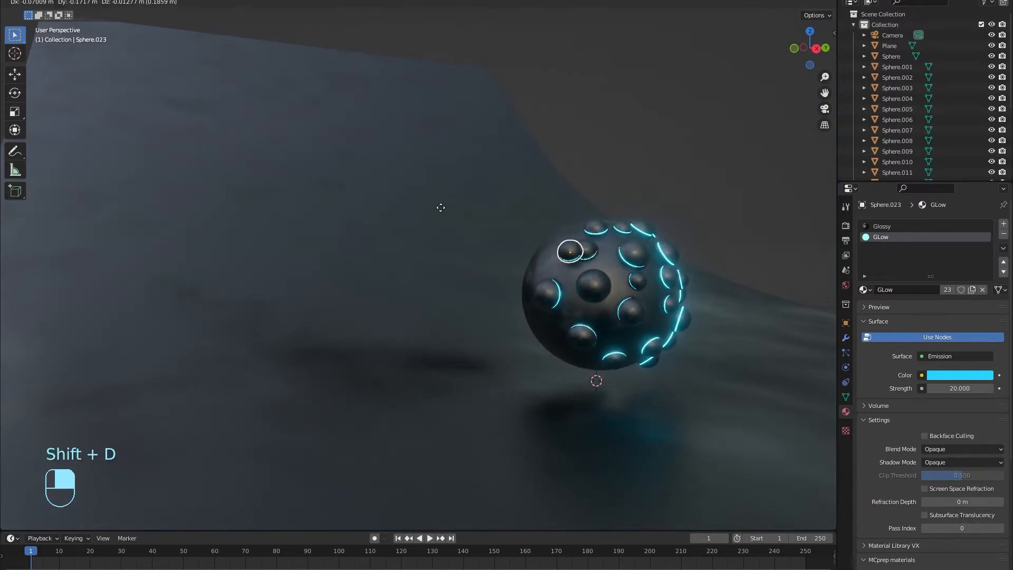
left_click(431, 210)
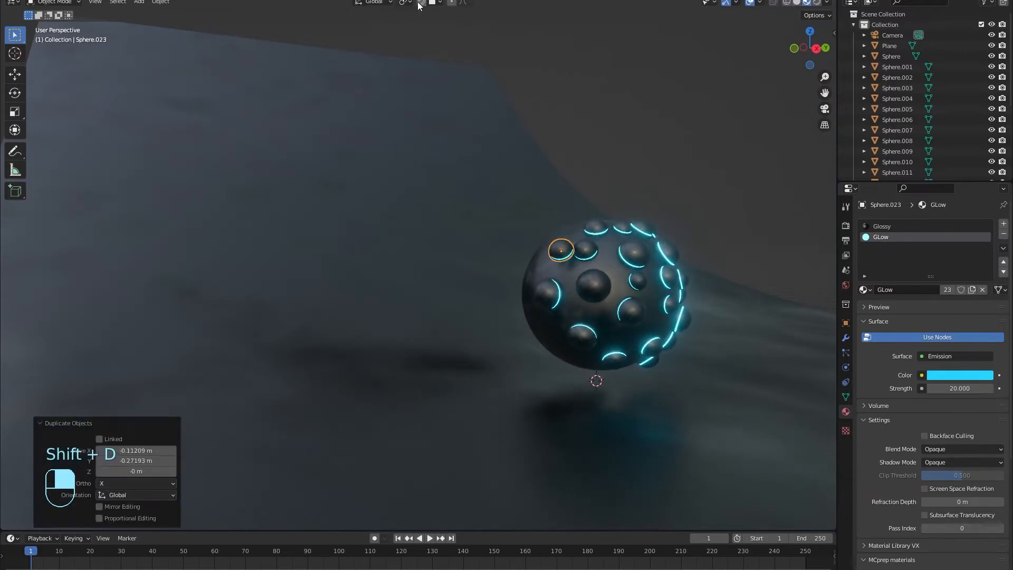
middle_click_drag(570, 191, 484, 245, "shift")
scroll(479, 301, "up", 6)
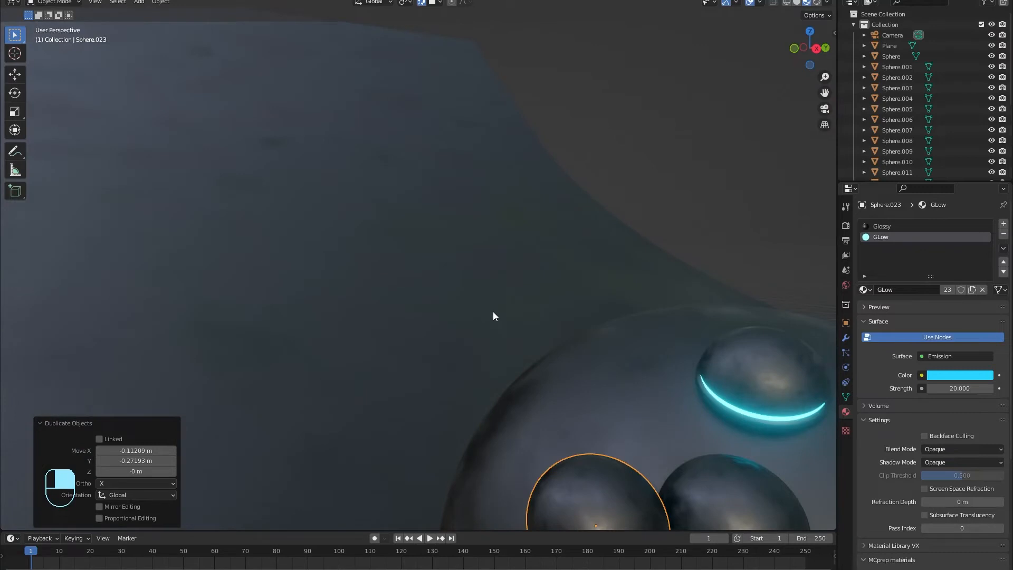
key("KP_Decimal")
key("g")
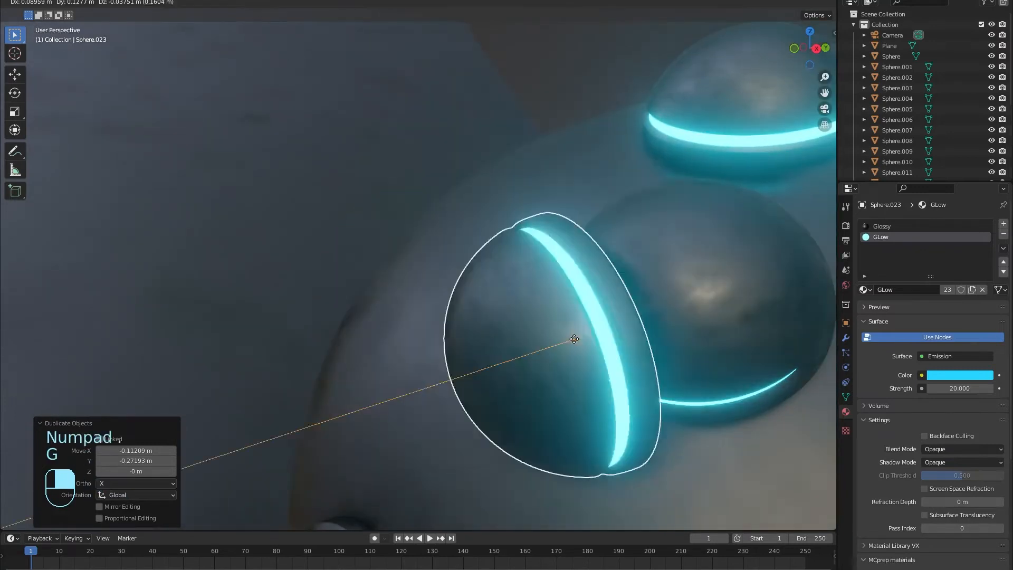
left_click(526, 380)
scroll(525, 417, "down", 5)
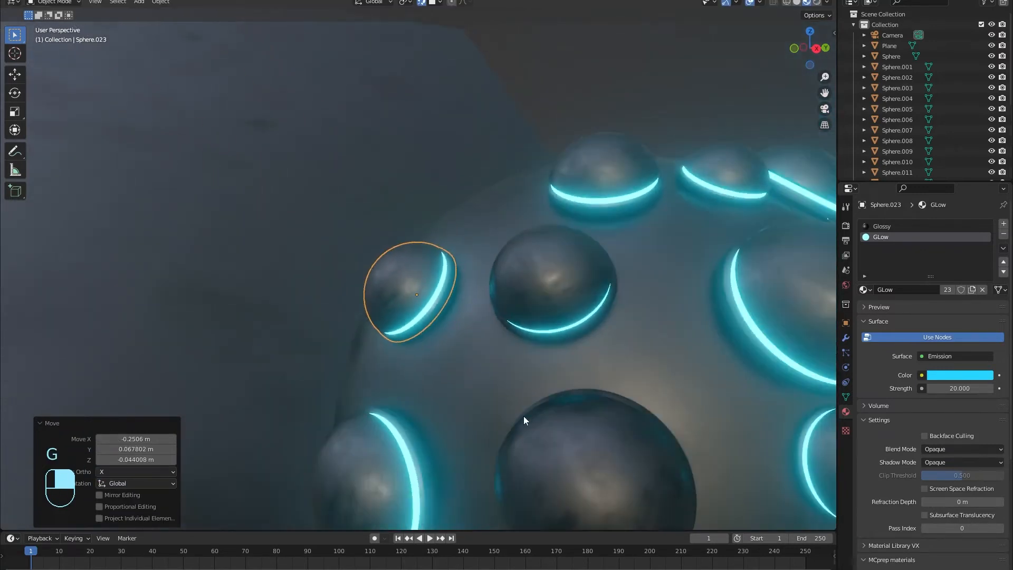
middle_click_drag(527, 444, 516, 417)
key("shift+d")
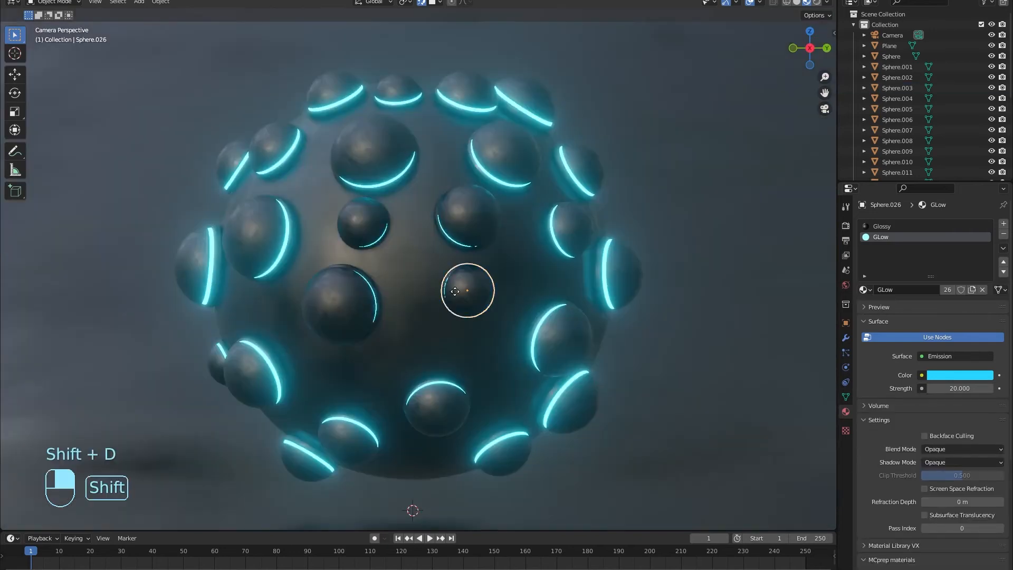
left_click(400, 356)
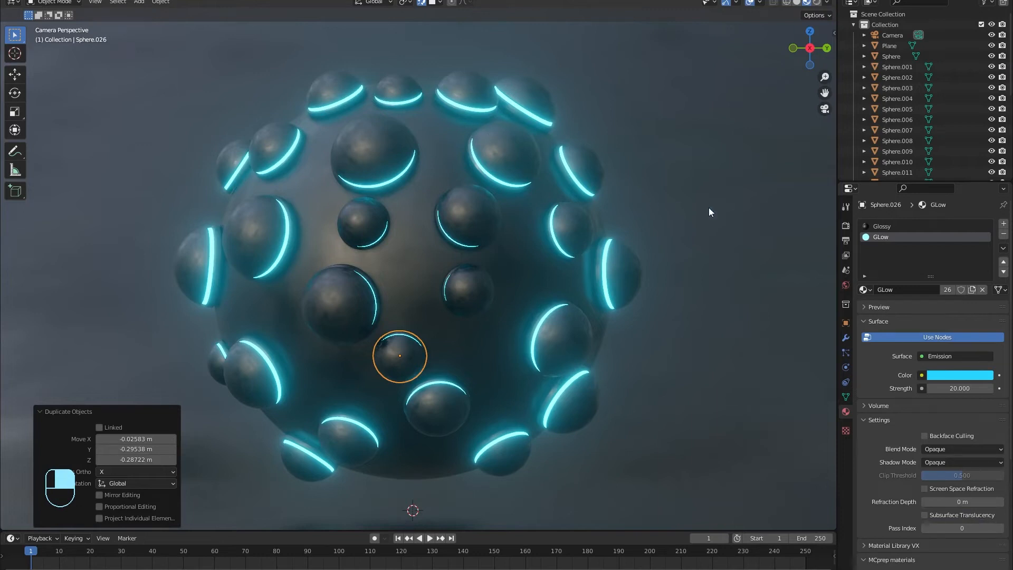
Step: Raise the GLow material's emission strength to 30
left_click(961, 390)
type("30")
key("Return")
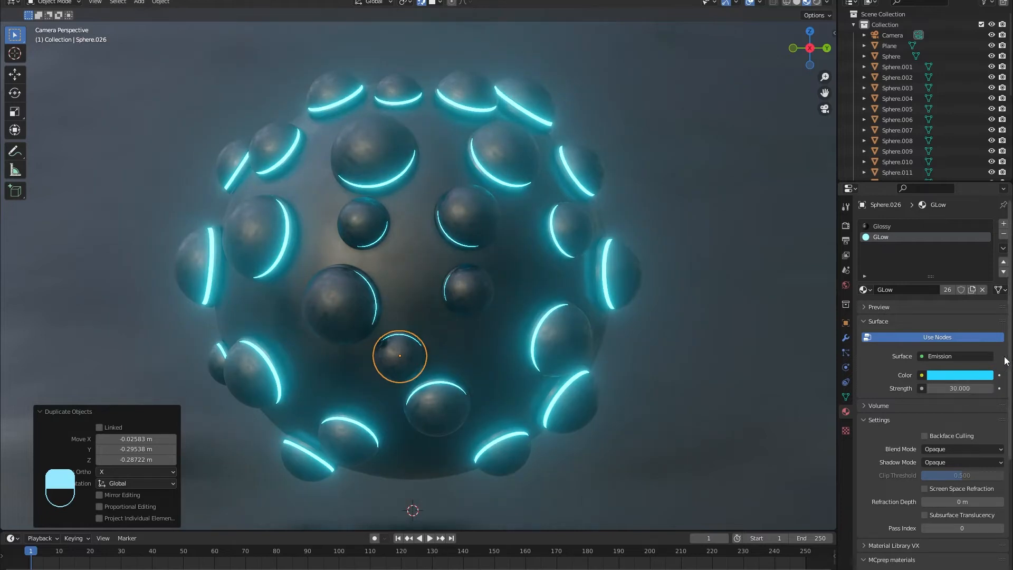
scroll(619, 257, "down", 3)
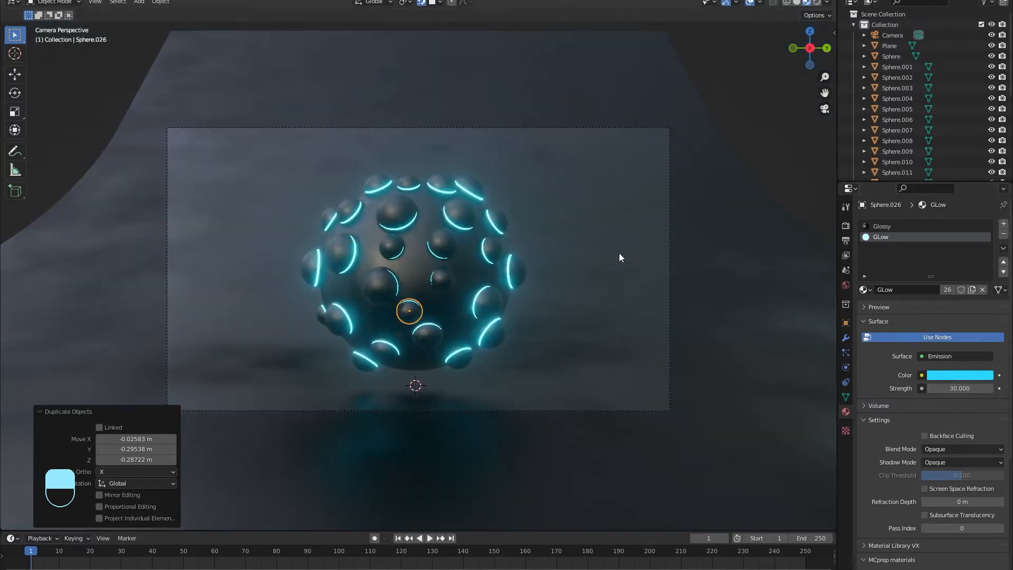
Step: Delete the extra dome copy
key("x")
left_click(582, 229)
key("shift+a")
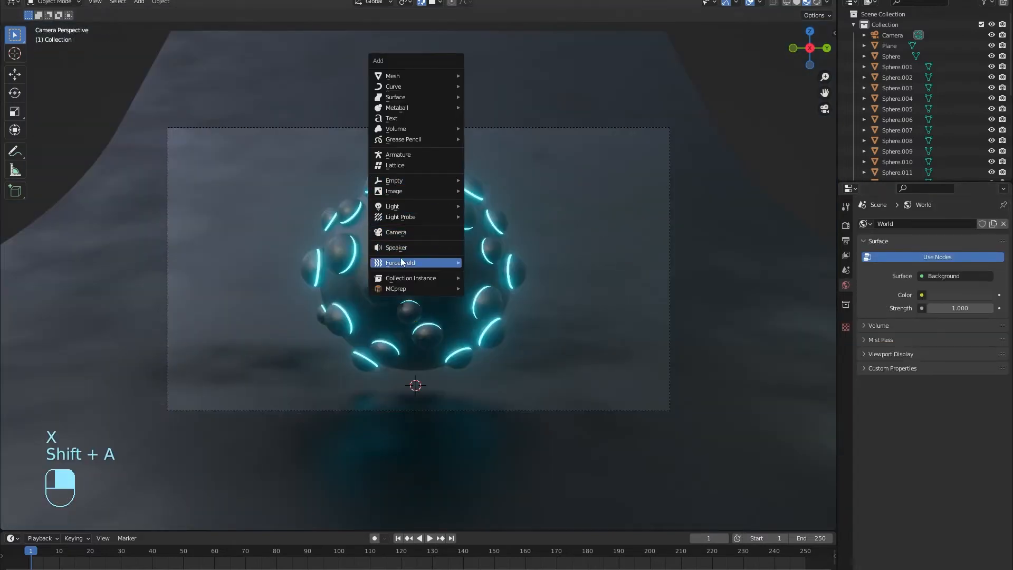
Step: Add a point light and, with snapping off, move it above and right of the sphere
mouse_move(407, 208)
left_click(510, 212)
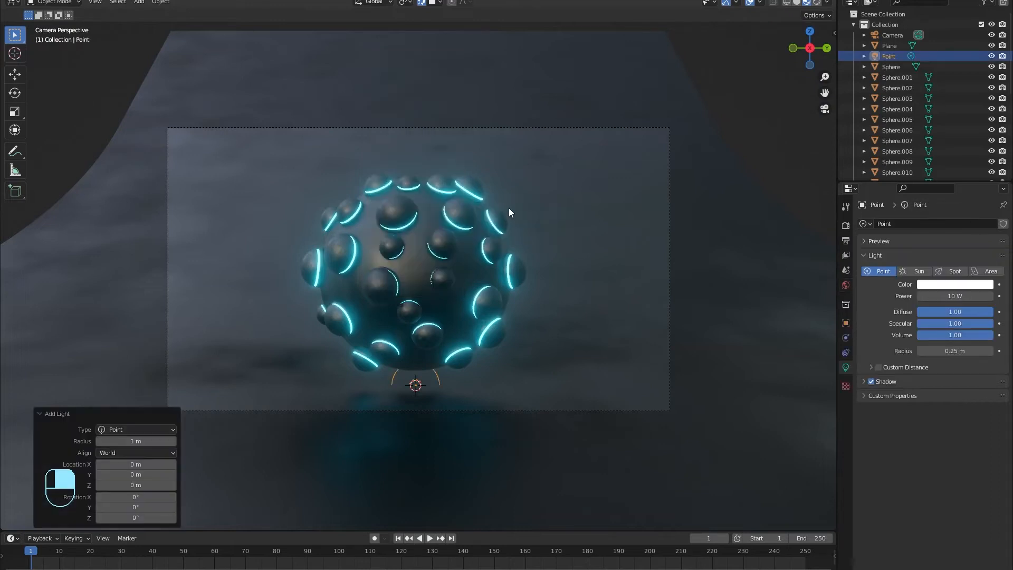
key("g")
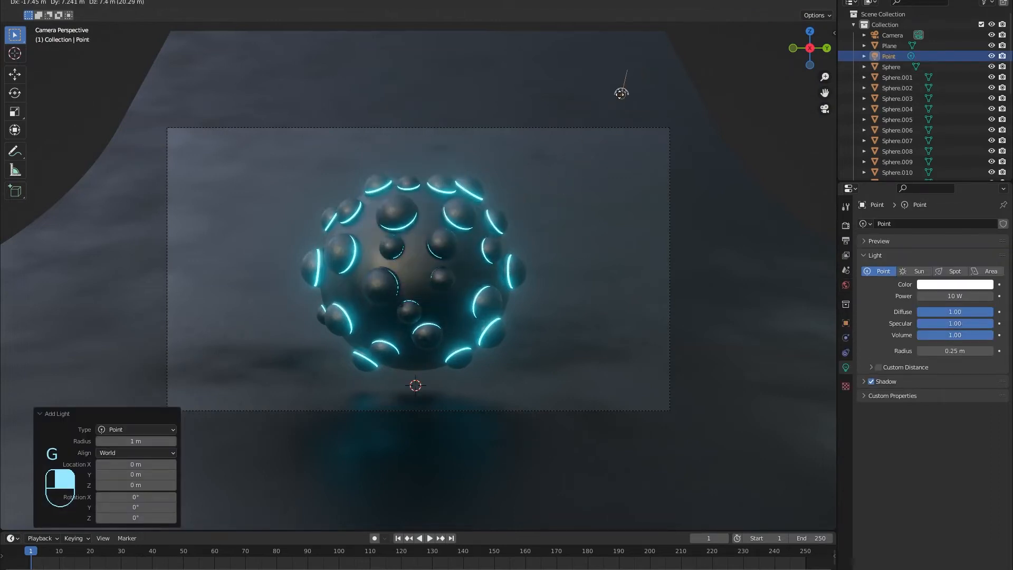
left_click(619, 98)
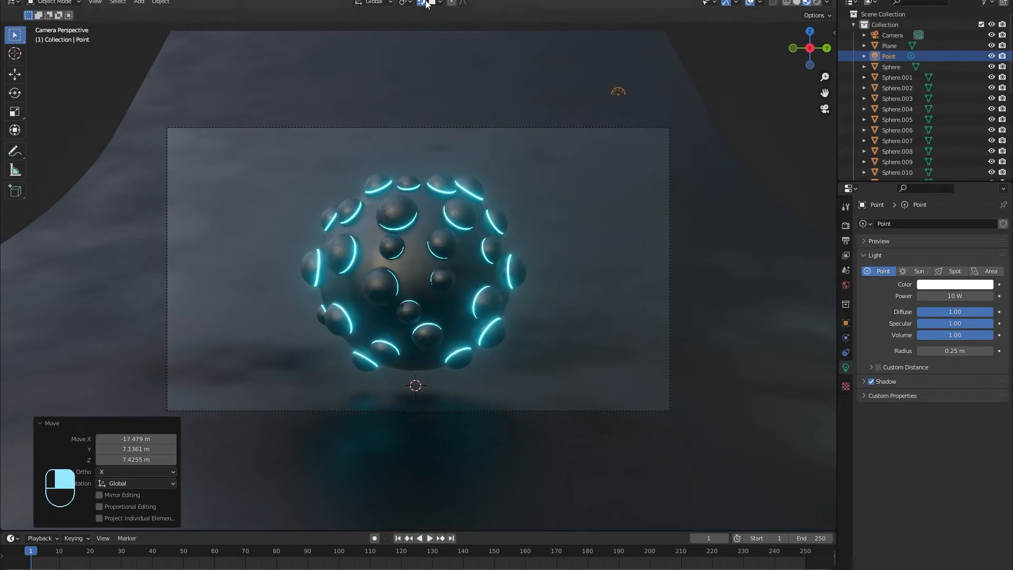
key("ctrl+z")
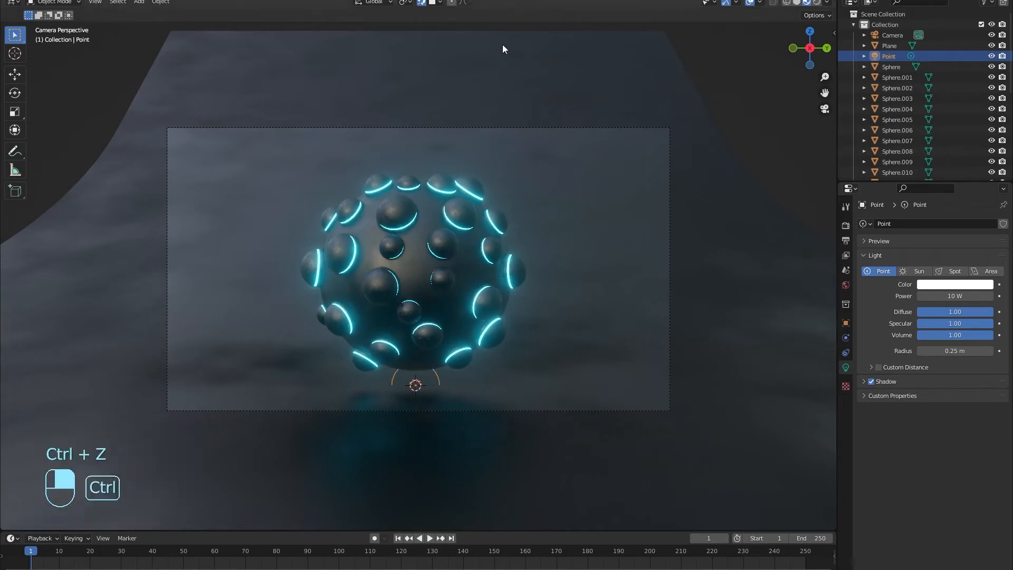
left_click(422, 3)
key("g")
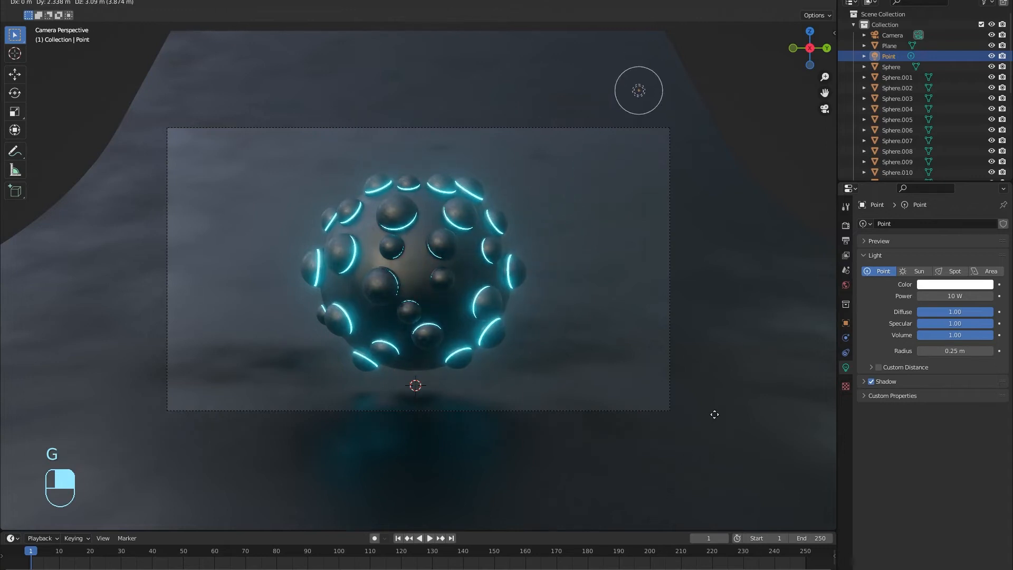
left_click(719, 422)
Step: Set the point light's power to 50 W
left_click(975, 295)
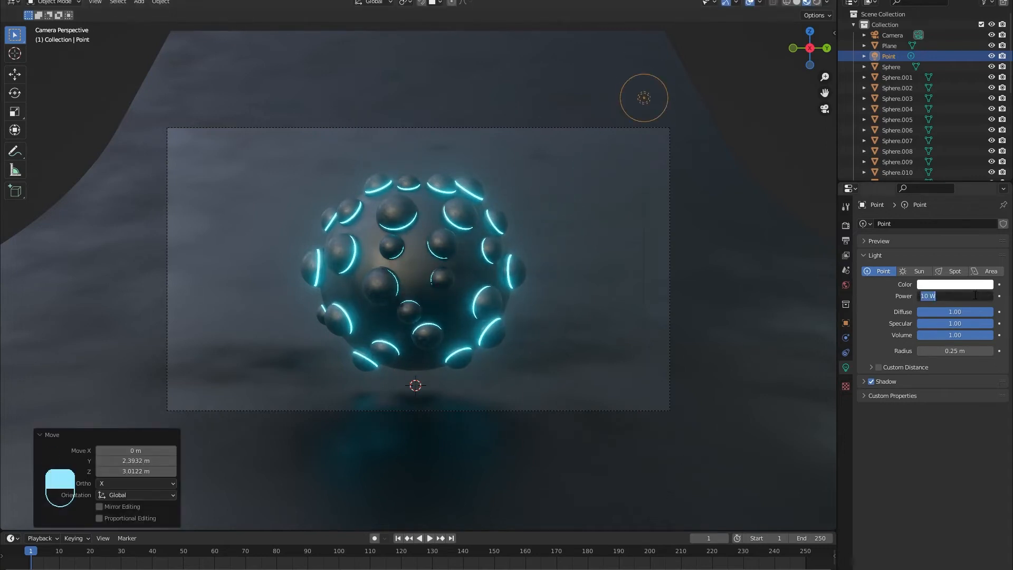
type("30")
key("Return")
left_click(975, 295)
key("Return")
Step: Switch the viewport to Rendered shading and set the point light's power to 200 W
left_click(820, 4)
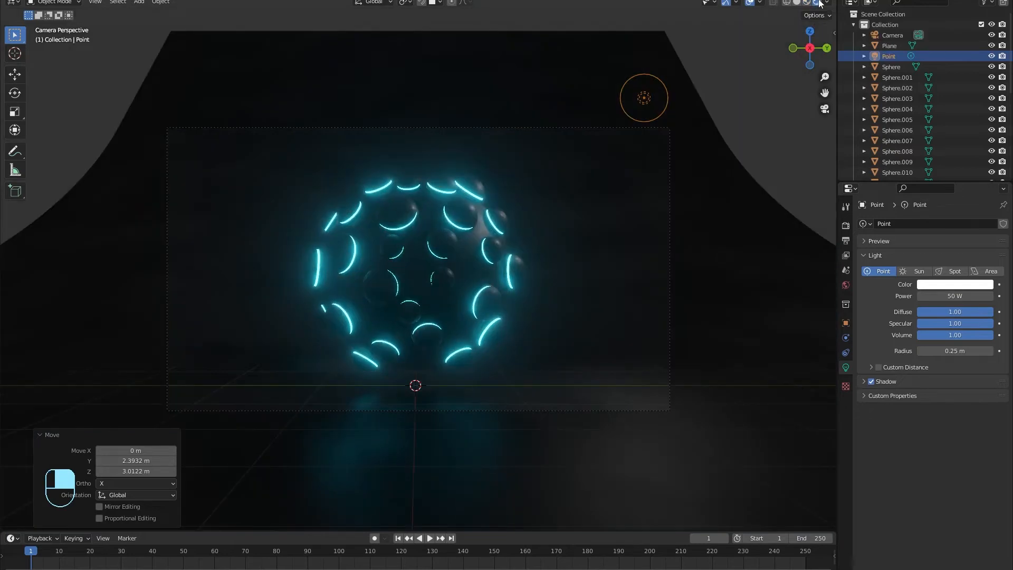
scroll(485, 278, "down", 1)
left_click_drag(950, 296, 992, 297)
left_click(945, 298)
type("2")
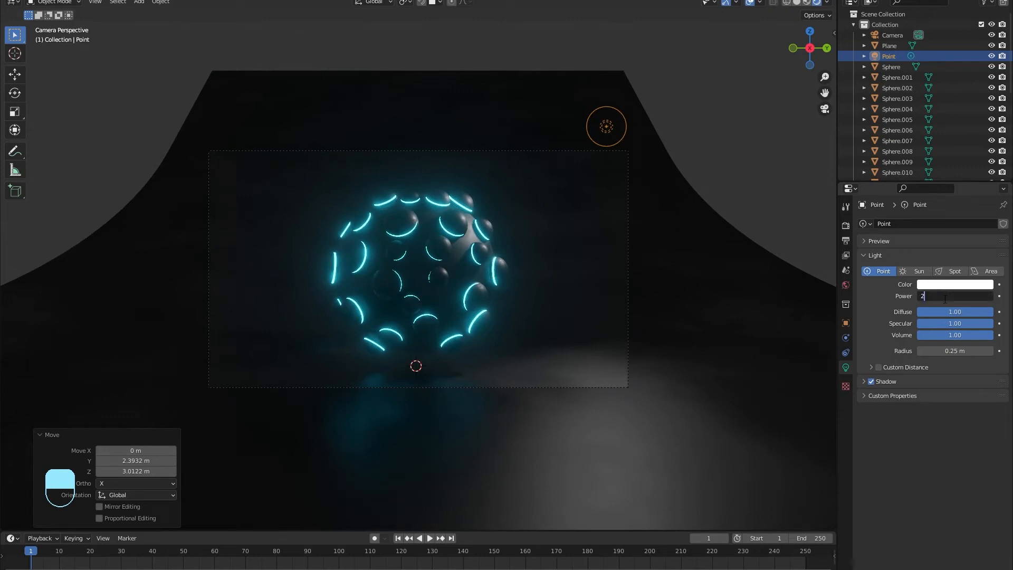
type("00")
key("Return")
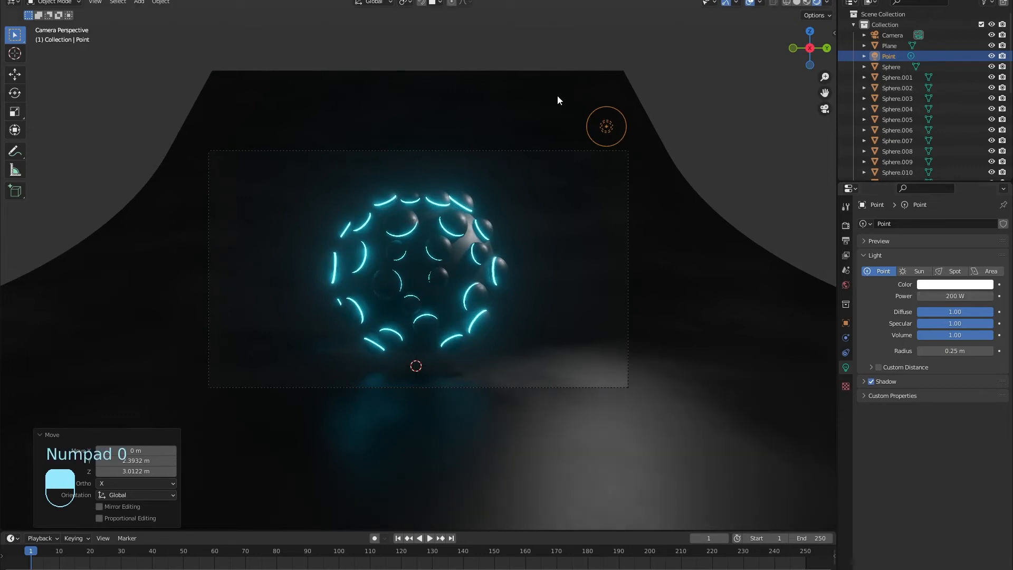
middle_click_drag(738, 230, 742, 390)
key("KP_0")
Step: Tint the point light's colour cyan
left_click(922, 287)
mouse_move(942, 153)
left_mouse_down()
mouse_move(952, 150)
mouse_move(938, 149)
left_mouse_up()
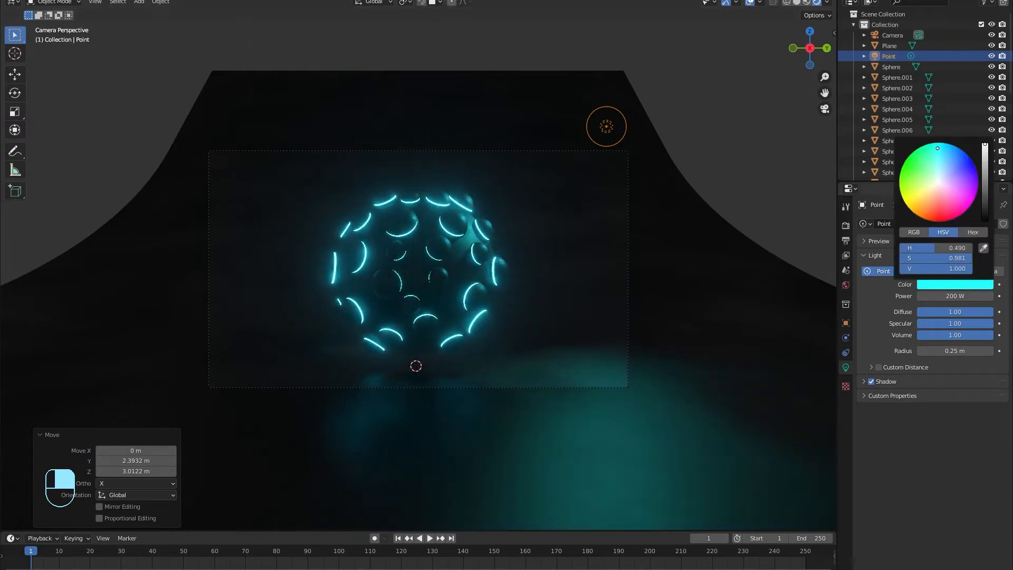
middle_click_drag(566, 281, 475, 340)
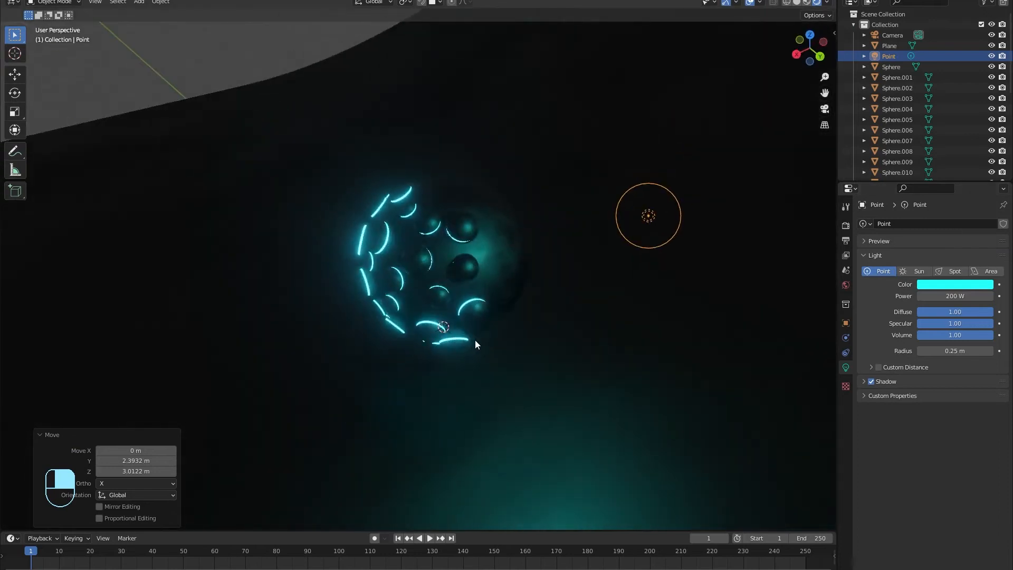
Step: Duplicate the point light to create a second light
scroll(475, 340, "down", 5)
key("g")
left_click(338, 402)
middle_click_drag(339, 402, 389, 453)
key("shift+d")
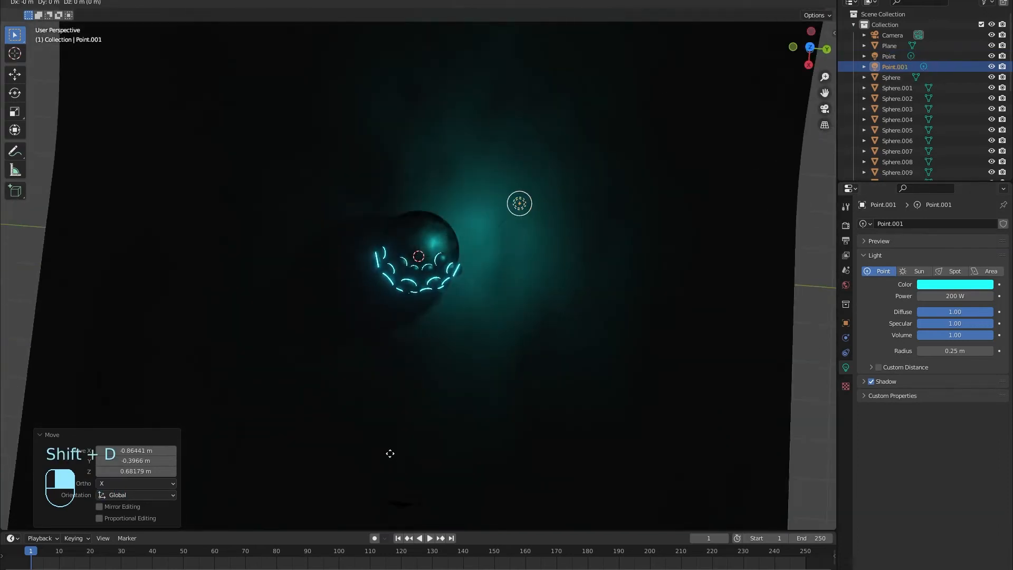
left_click(153, 446)
Step: Check the camera view, then pick an option from the Shift+S snap menu
middle_click_drag(339, 338, 398, 156)
key("KP_0")
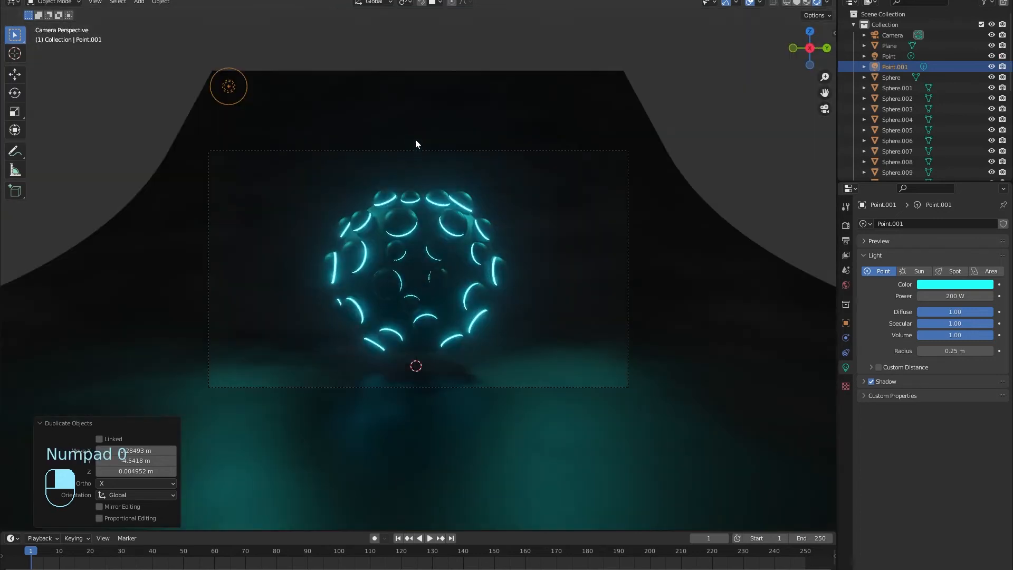
middle_click_drag(439, 198, 380, 213)
scroll(381, 207, "down", 3)
key("shift+s")
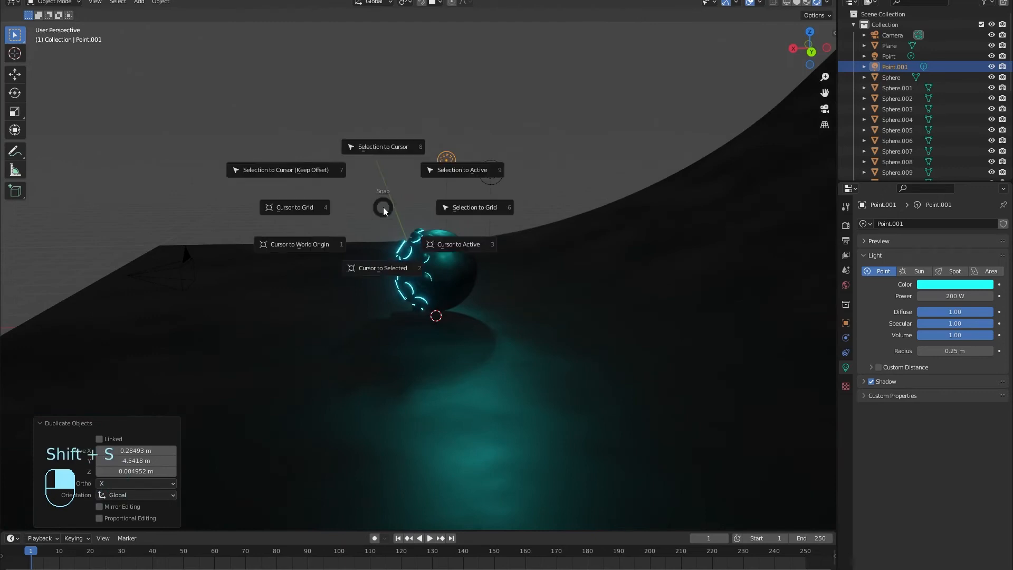
left_click(399, 193)
Step: Add a plane and raise it about 5 m above the sphere
key("shift+a")
mouse_move(373, 67)
left_click(445, 61)
key("g")
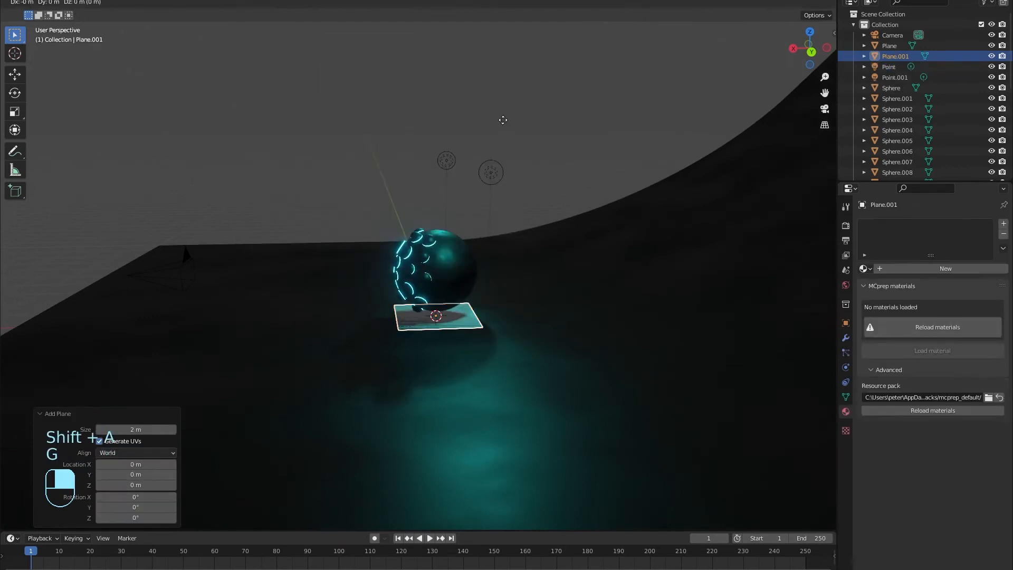
key("z")
left_click(494, 419)
mouse_move(494, 417)
middle_mouse_down()
mouse_move(475, 465)
mouse_move(481, 400)
mouse_move(487, 426)
middle_mouse_up()
Step: Tilt the plane about 22° around Y and shift it along X
key("r")
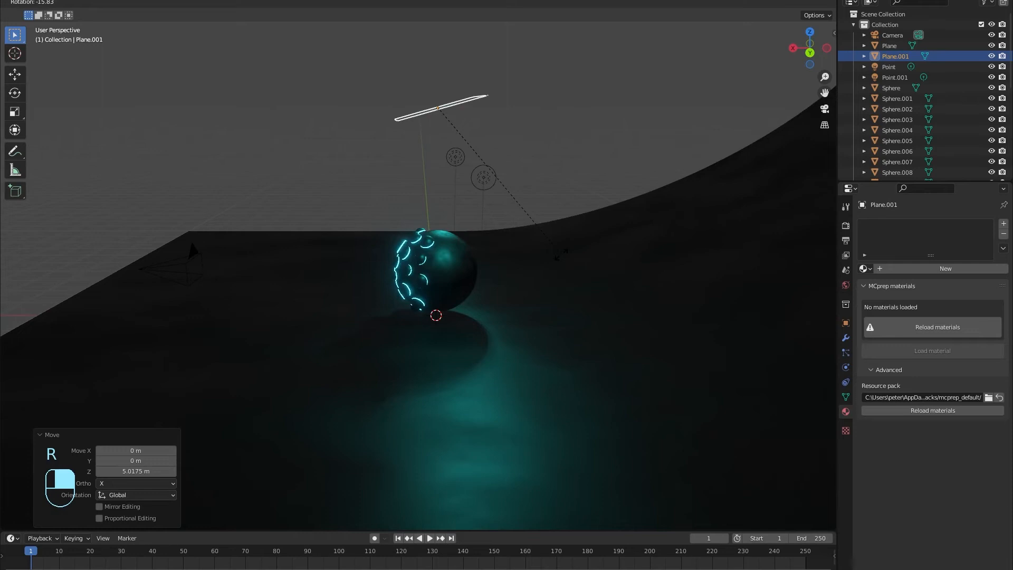
key("y")
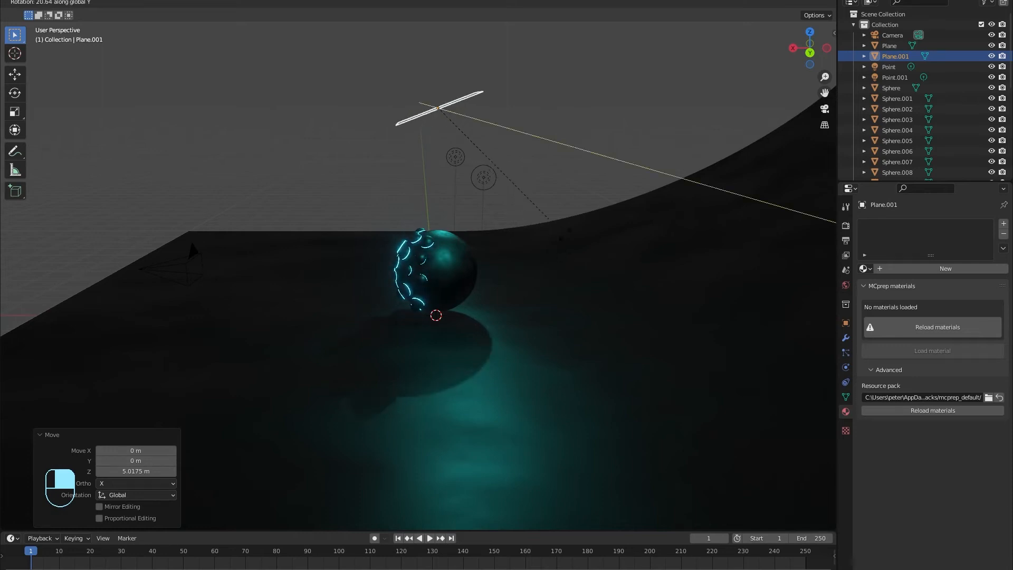
left_click(566, 233)
key("g")
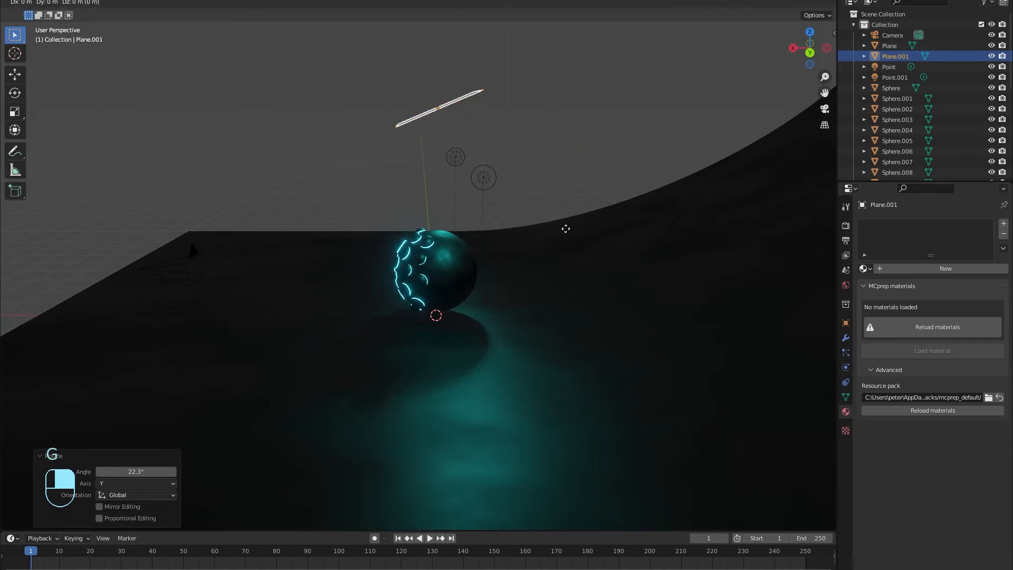
key("x")
left_click(528, 227)
middle_click_drag(528, 226, 549, 379)
Step: Stretch the plane to 2.53 along Y and 1.265 along X
key("s")
key("x")
key("y")
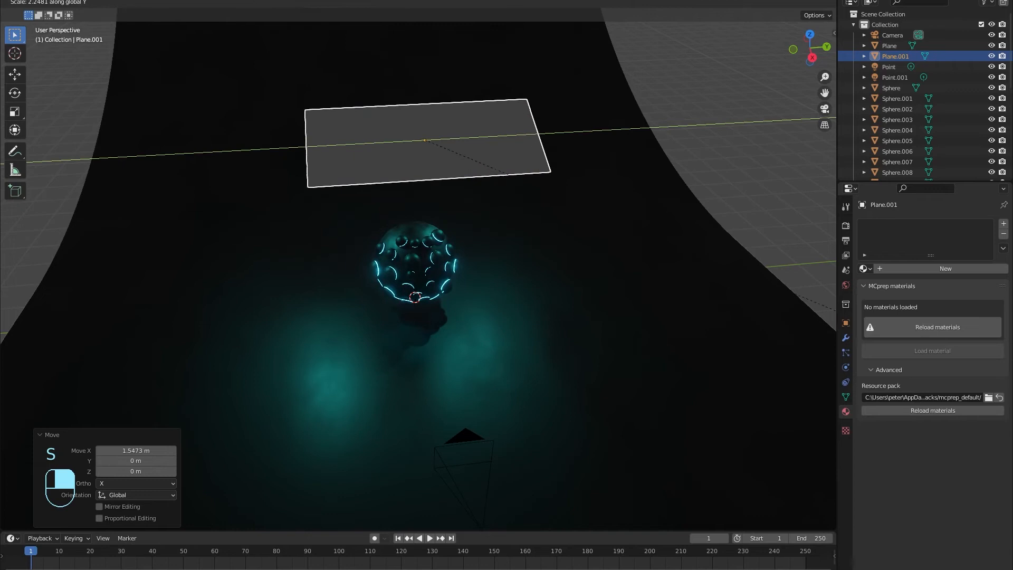
left_click(232, 373)
key("s")
key("x")
left_click(606, 300)
middle_click_drag(606, 300, 465, 299)
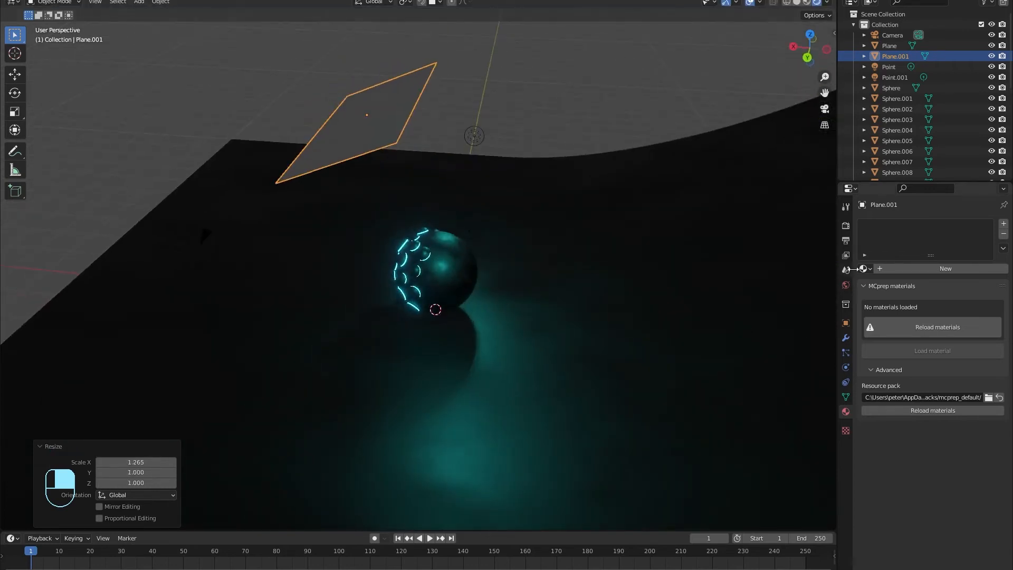
Step: Give the plane a new Emission material with strength 30
left_click(934, 269)
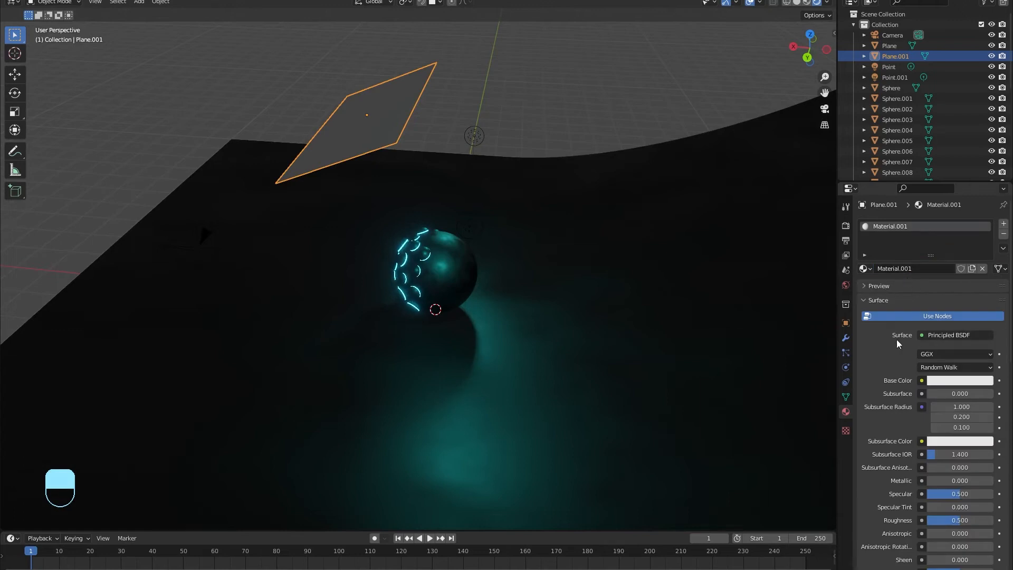
left_click(949, 337)
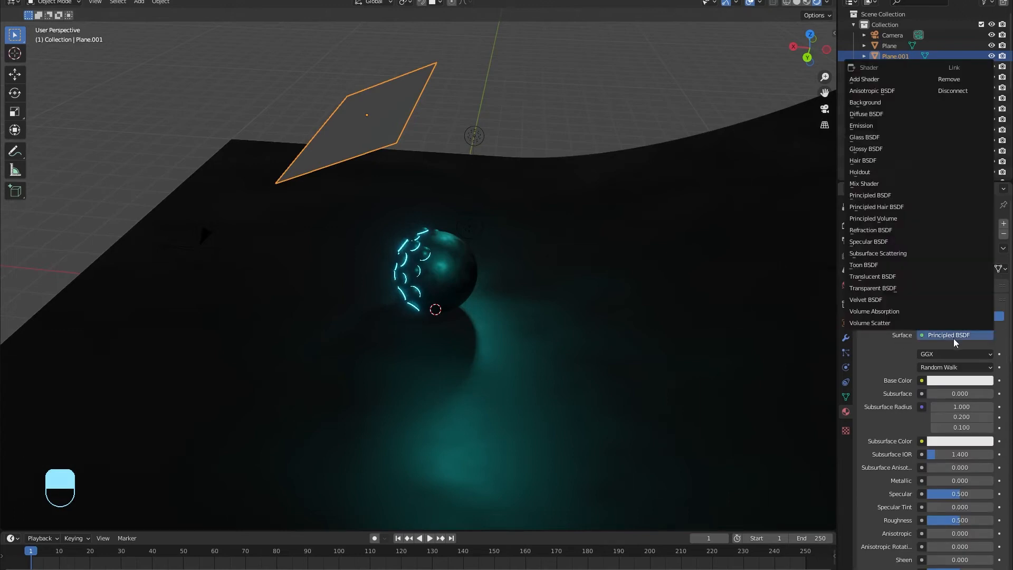
left_click(884, 127)
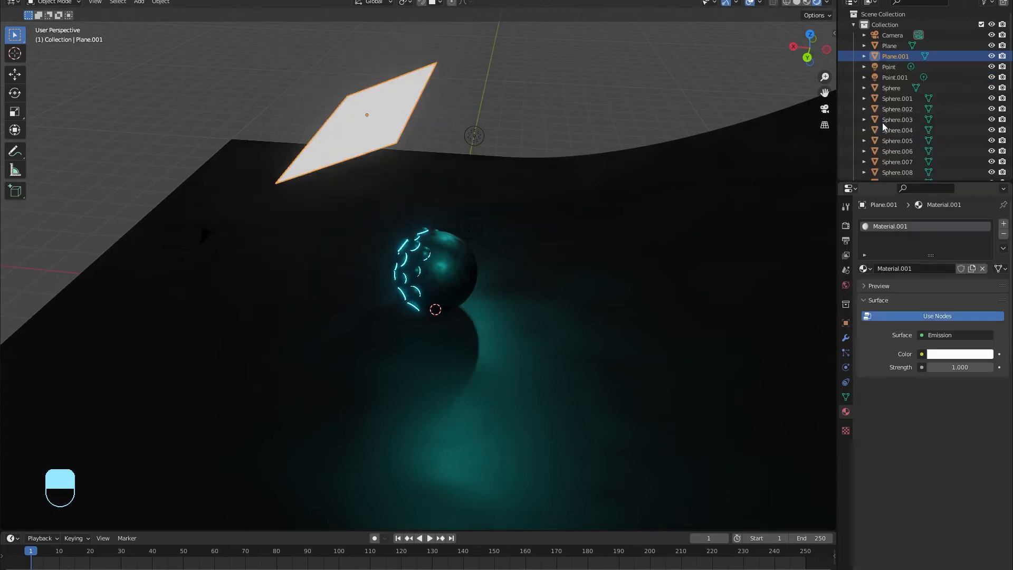
left_click(980, 366)
type("30")
key("Return")
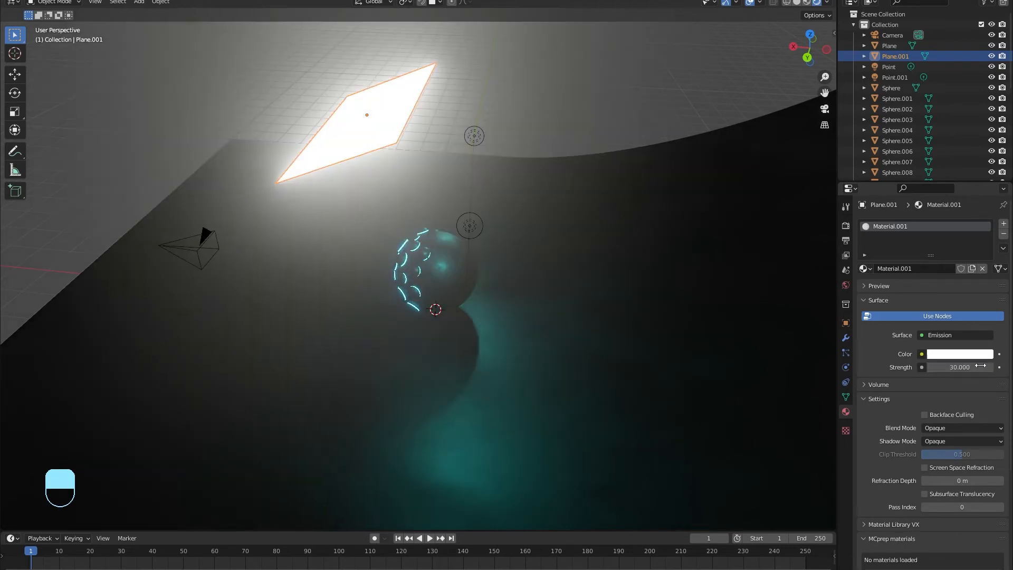
Step: Lower the glowing plane along Z toward the sphere
middle_click_drag(274, 242, 377, 231)
key("g")
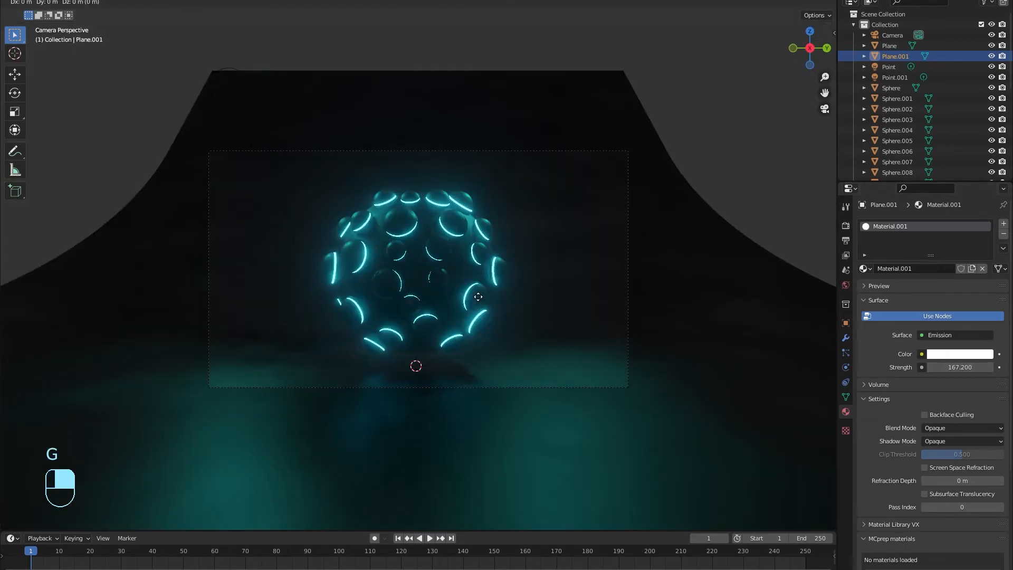
key("z")
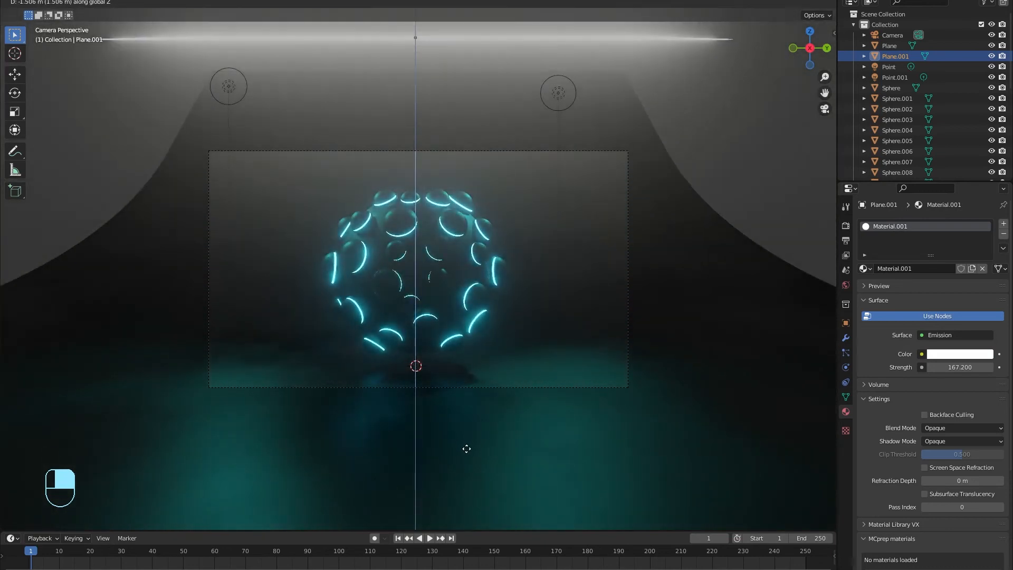
left_click(466, 448)
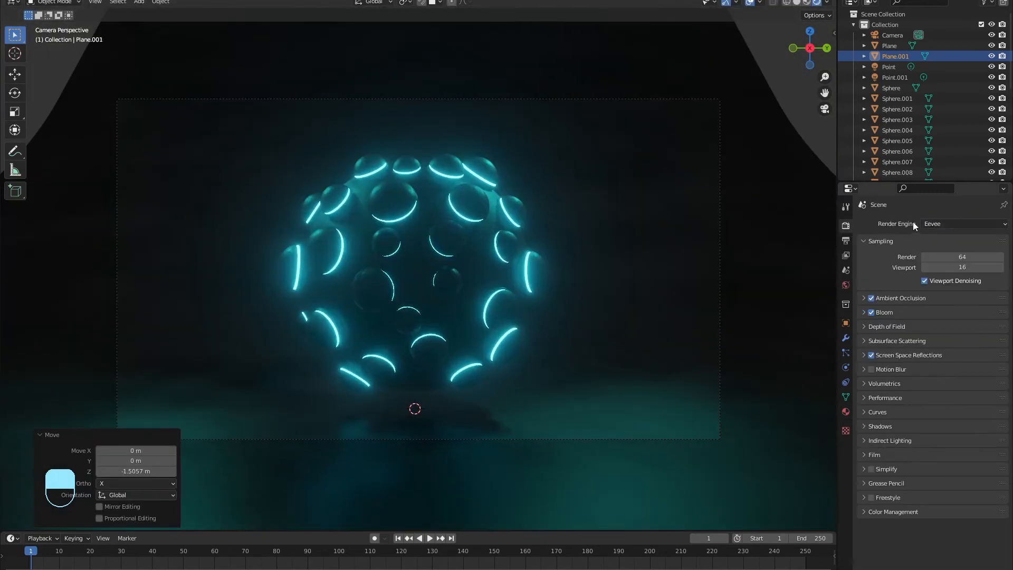
Step: Switch the render engine to Cycles and drag the panel's emission strength to about 161.8
left_click(942, 223)
left_click(945, 256)
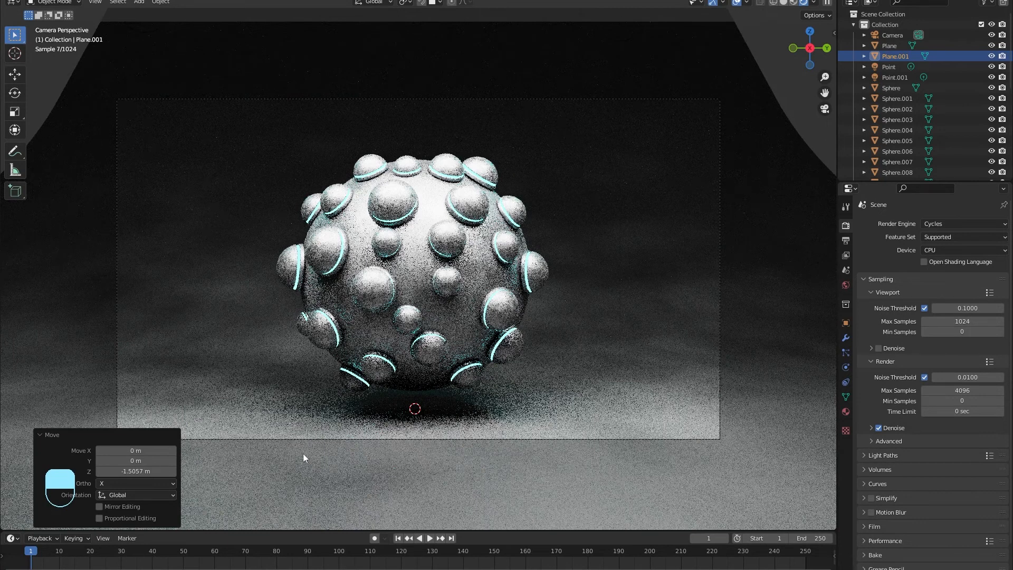
scroll(449, 158, "down", 2)
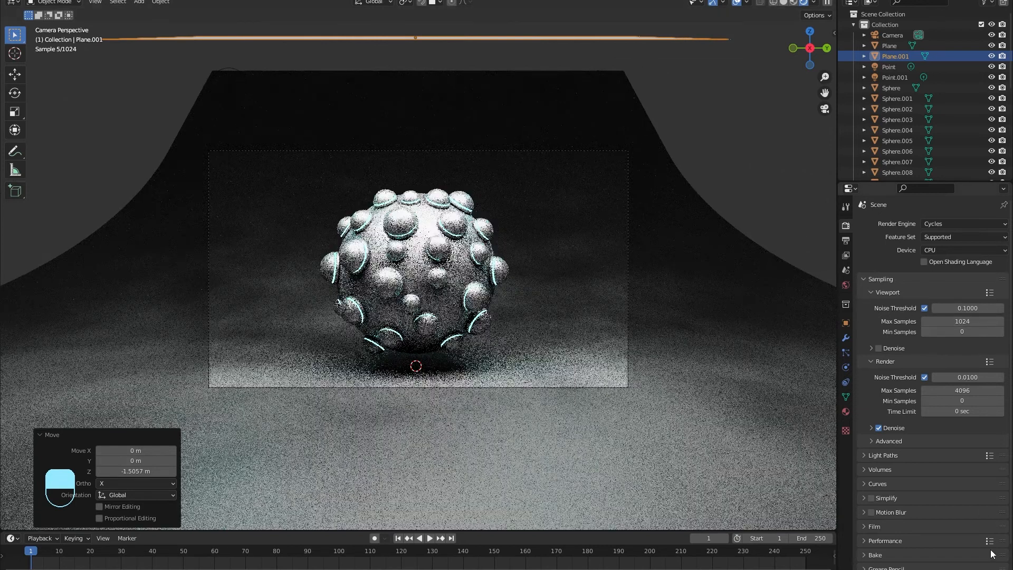
left_click(846, 413)
left_click_drag(966, 348, 986, 348)
left_click(968, 348)
Step: Set the light panel's emission strength to 20
type("20")
key("Return")
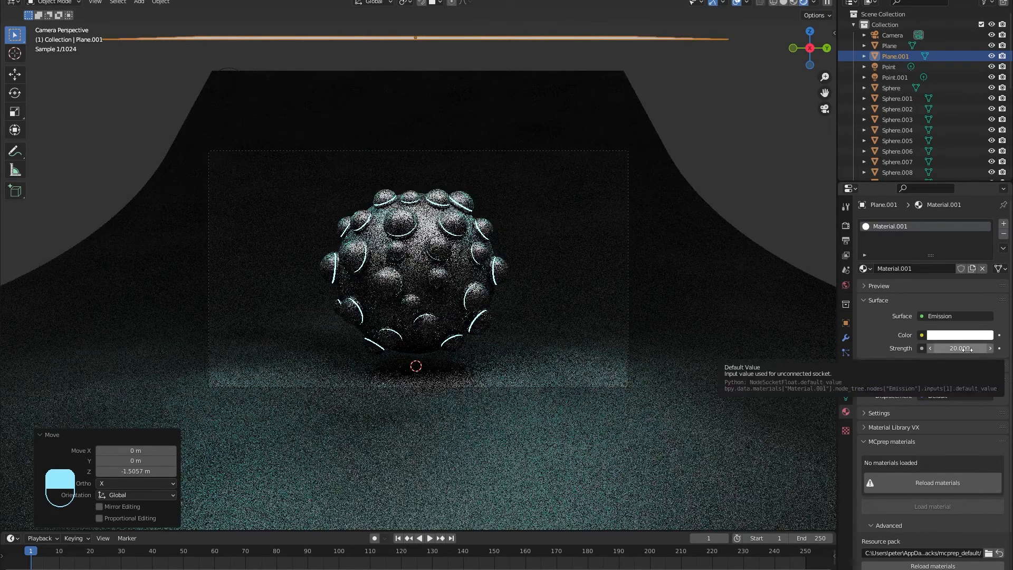
scroll(359, 328, "up", 3)
scroll(365, 330, "down", 2)
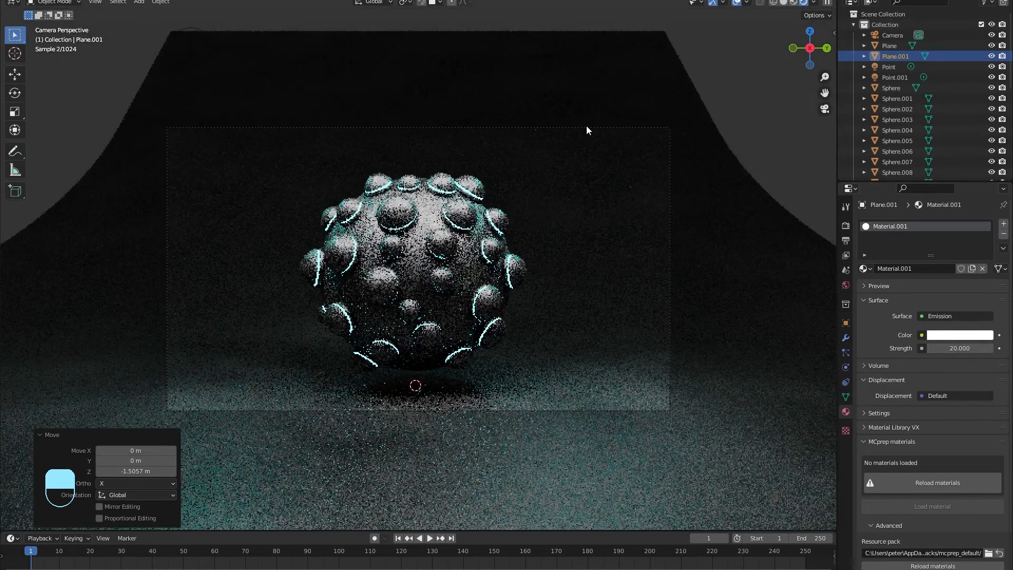
left_click(586, 127)
middle_click_drag(591, 151, 526, 184)
Step: Set both point lights' power to 20 W
left_click(502, 127)
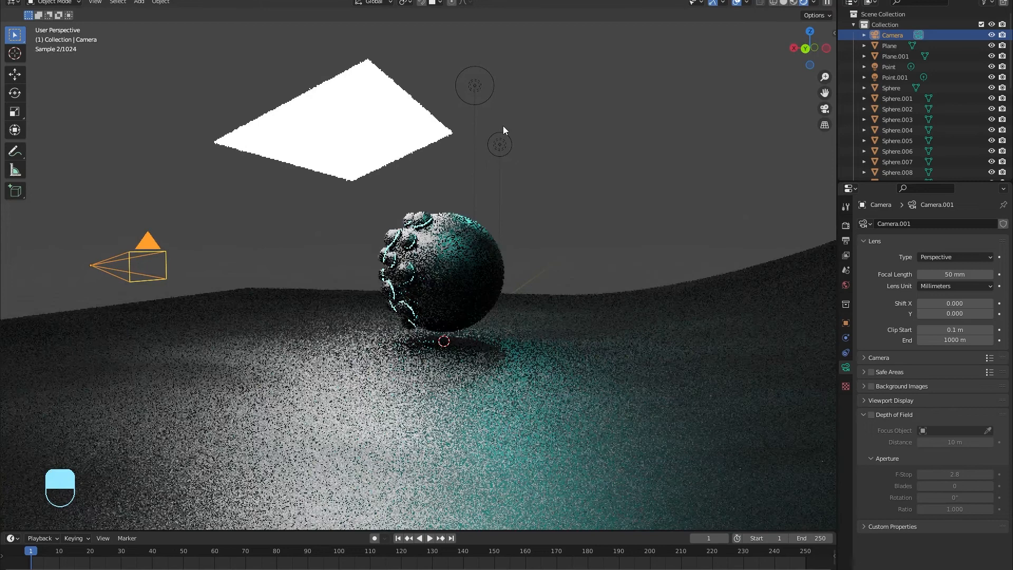
left_click(968, 296)
type("20")
key("Return")
left_click(474, 86)
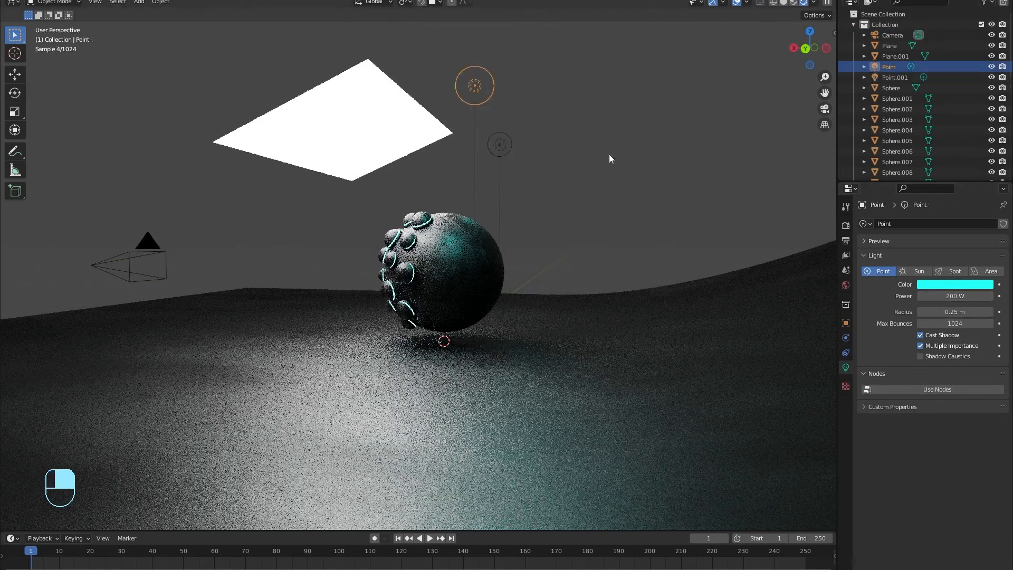
left_click(961, 298)
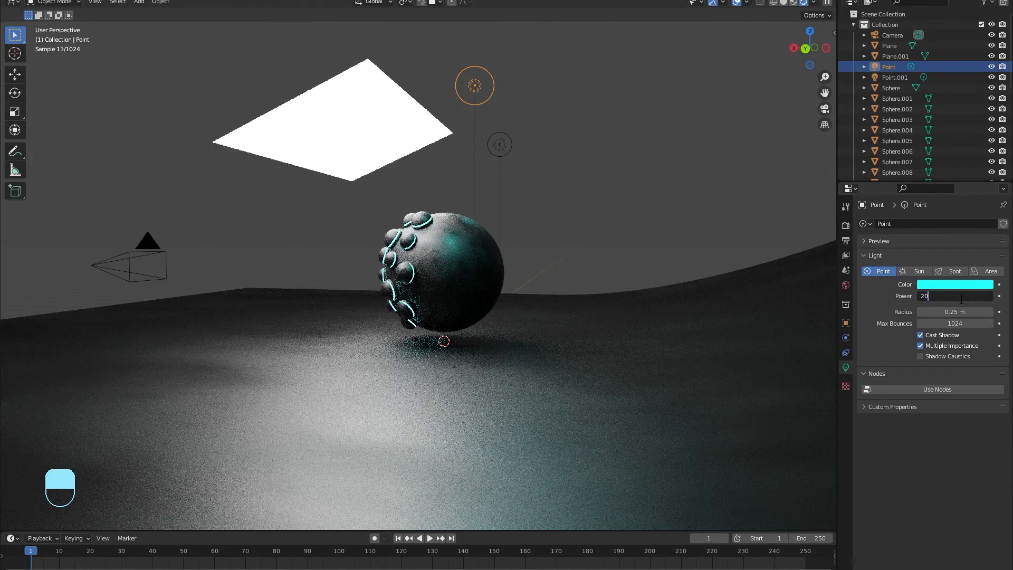
type("20")
key("Return")
Step: Temporarily hide the glowing plane to view the sphere through the camera, then unhide it
left_click(259, 138)
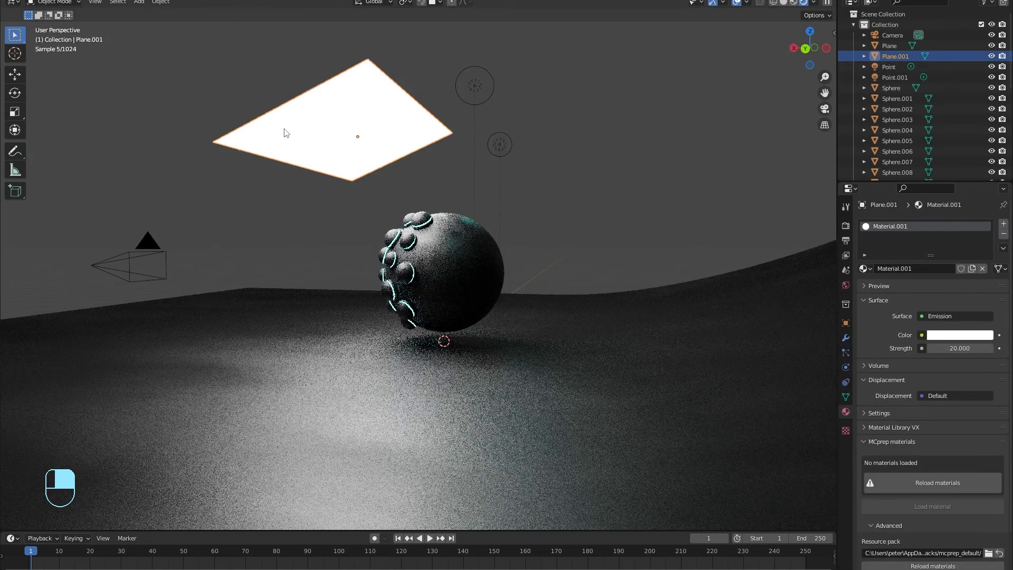
key("h")
middle_click_drag(324, 166, 405, 191)
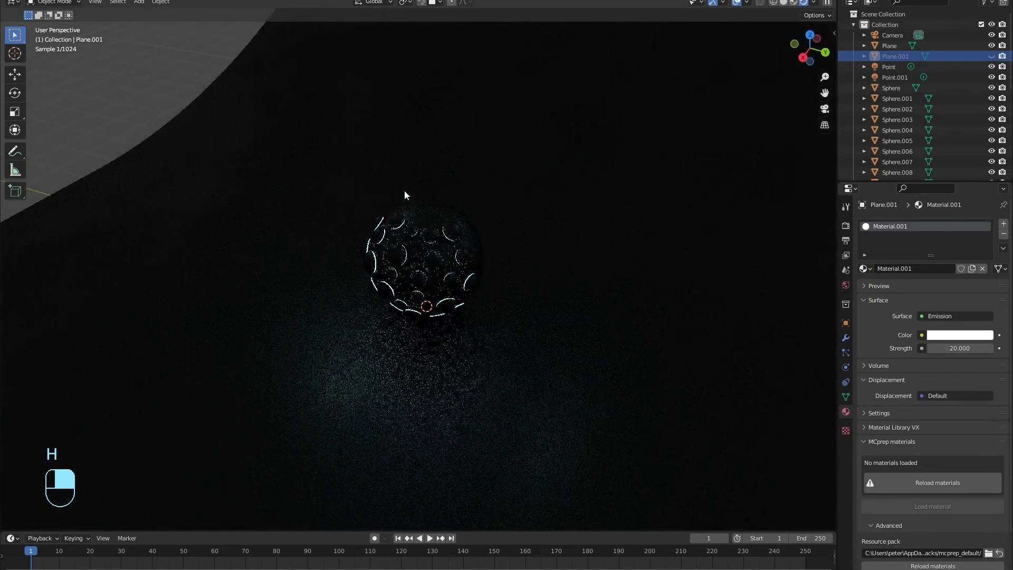
key("KP_0")
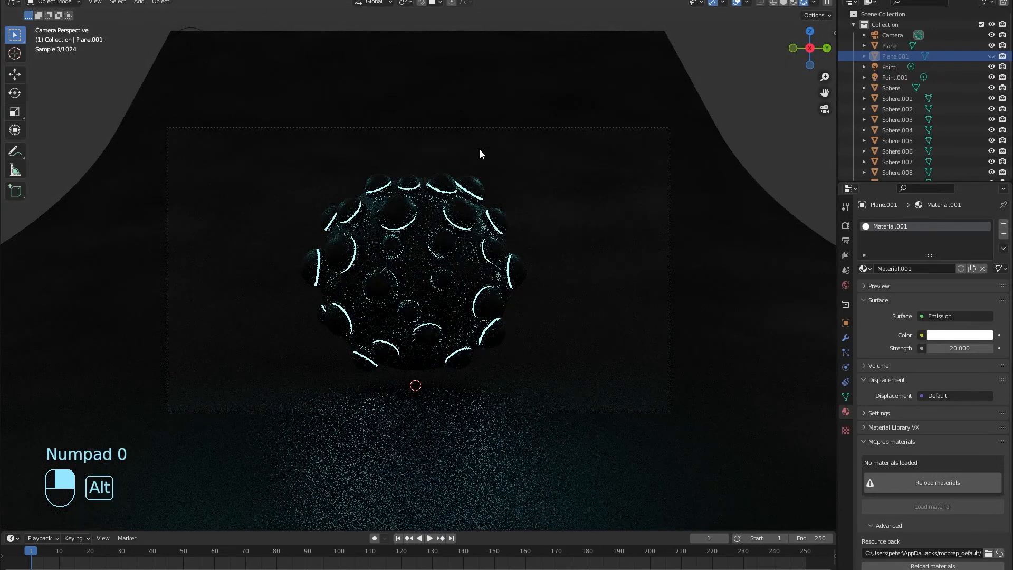
key("alt+h")
Step: Set the panel's emission strength to 4
left_click_drag(960, 349, 907, 348)
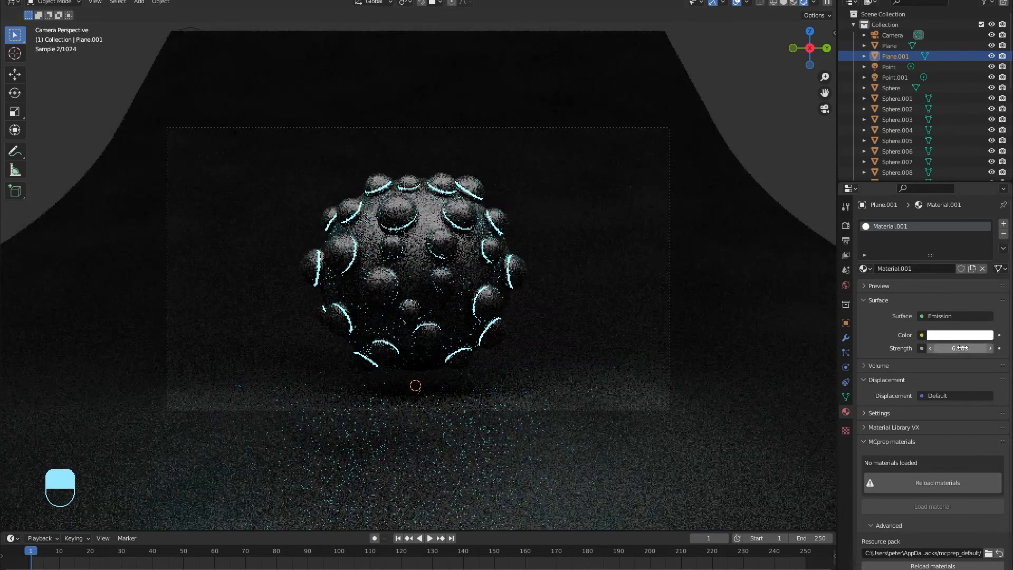
left_click_drag(975, 348, 970, 348)
left_click(974, 348)
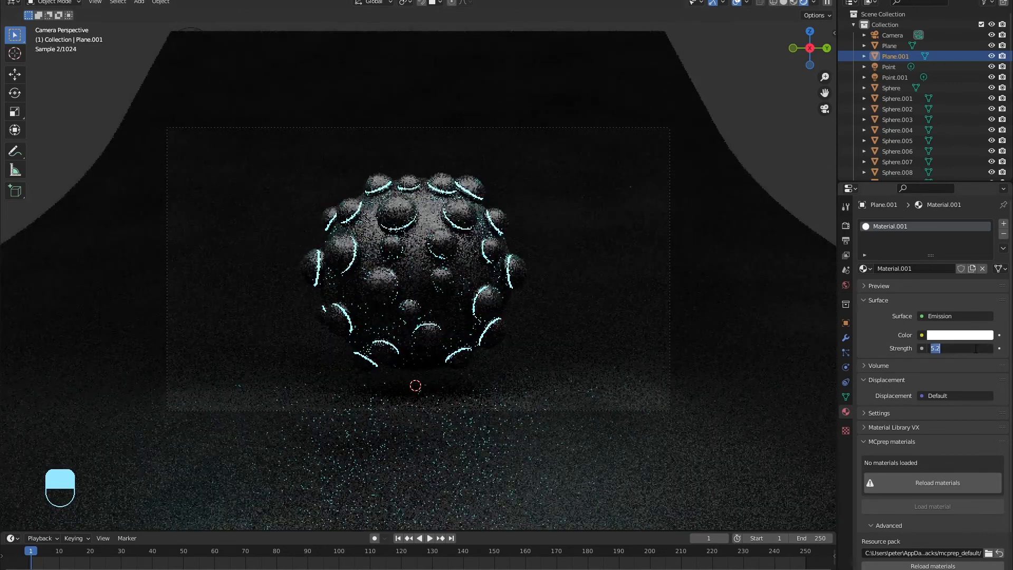
type("4")
key("Return")
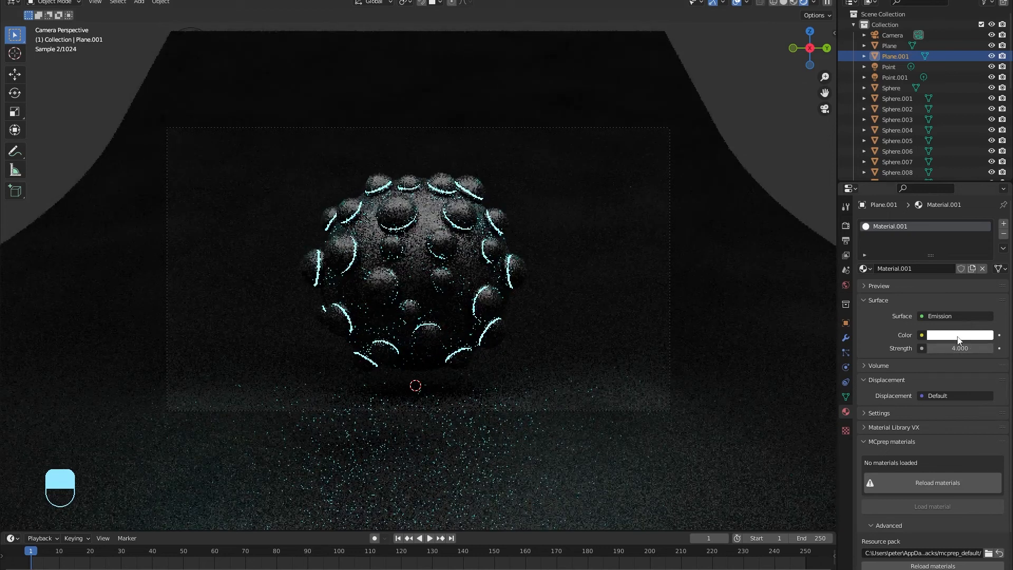
Step: Make the panel's emission colour bright blue
left_click(960, 335)
mouse_move(944, 228)
left_mouse_down()
mouse_move(940, 196)
mouse_move(956, 198)
mouse_move(944, 261)
mouse_move(952, 184)
left_mouse_up()
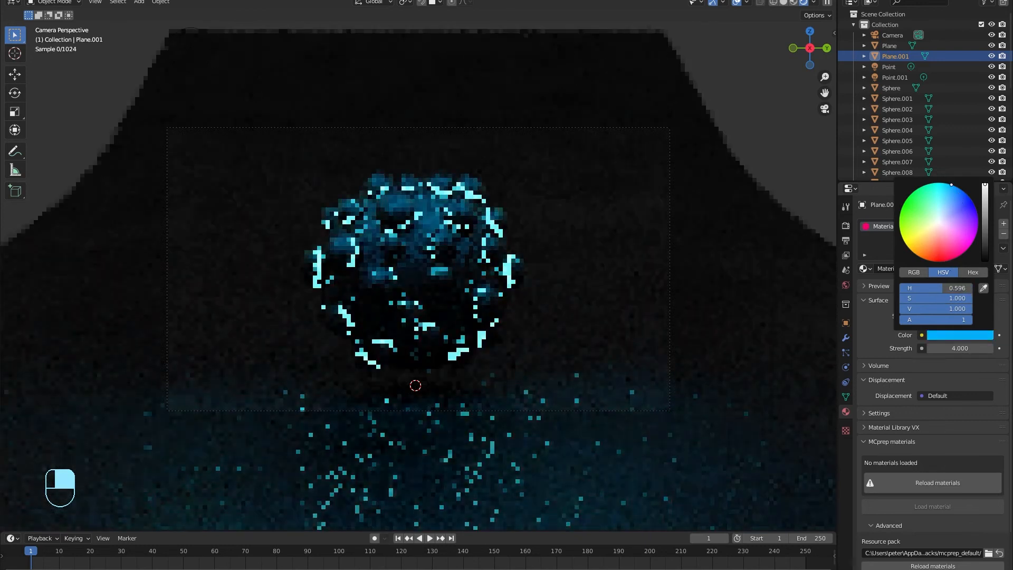
left_click(794, 113)
Step: Switch to Material Preview shading and view the glowing plane from the top
middle_click_drag(714, 210, 391, 384)
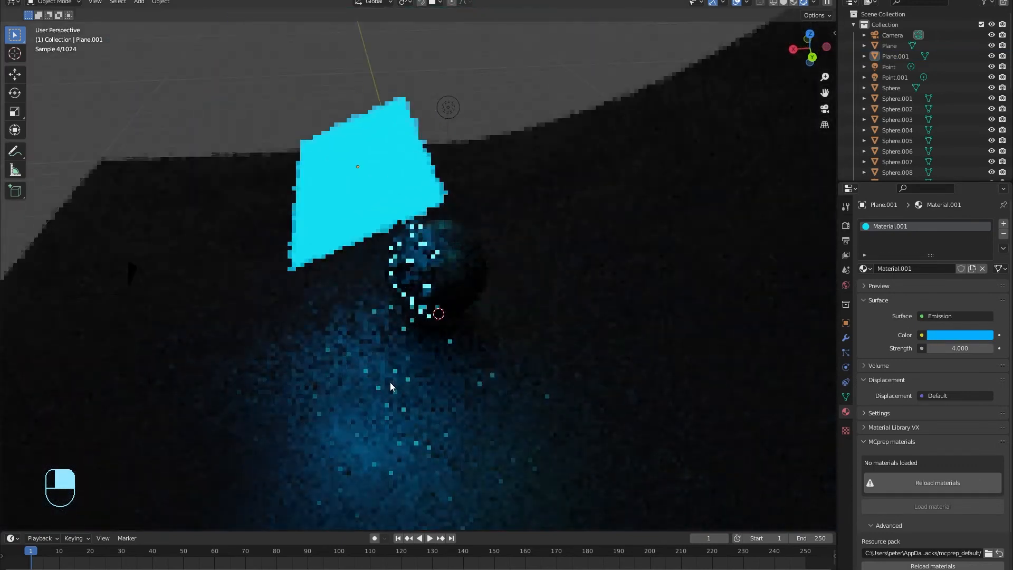
left_click(795, 3)
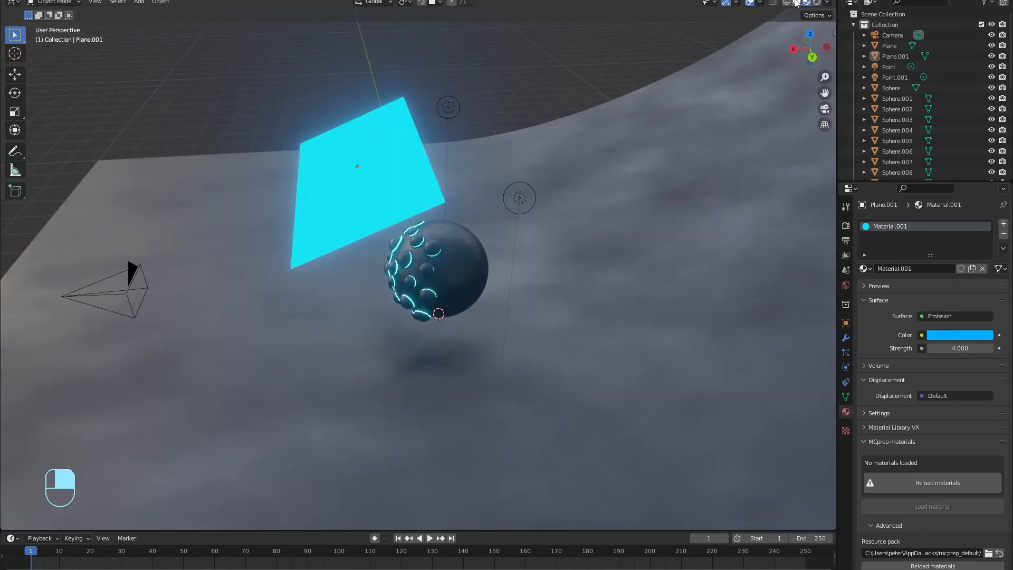
left_click(810, 34)
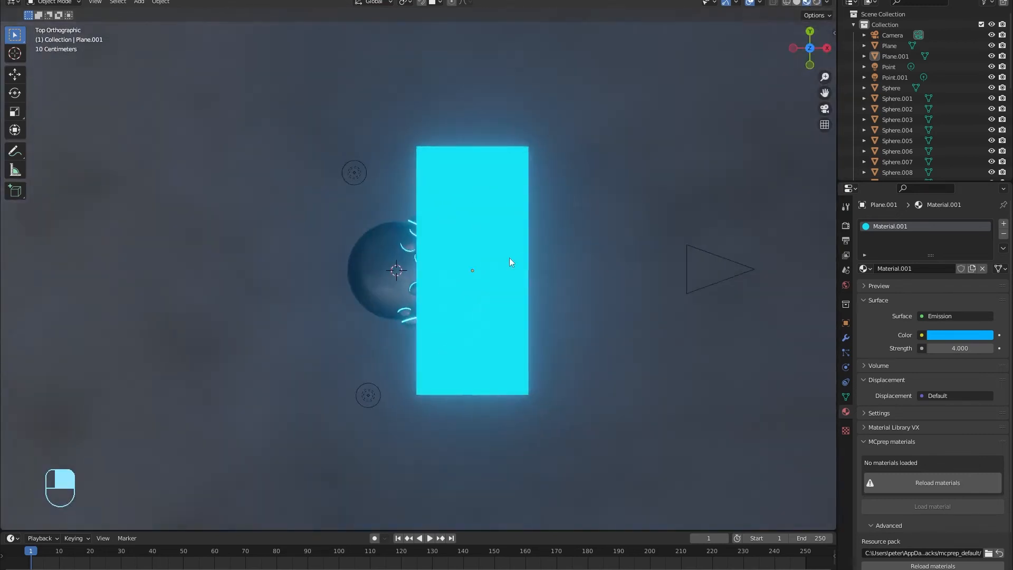
scroll(482, 269, "down", 4)
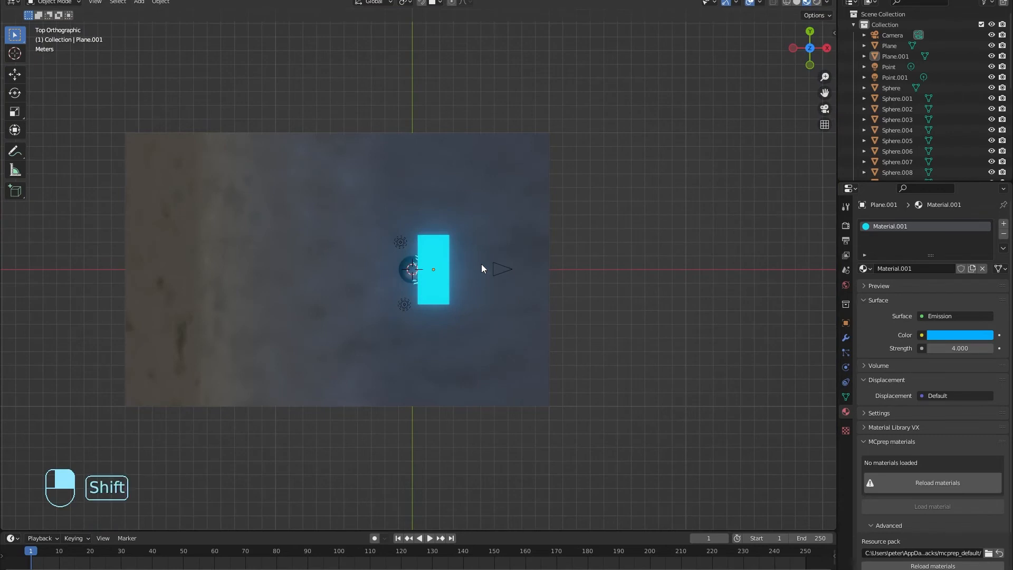
Step: Duplicate the light panel and move the copy -9.9131 m along X to the left
key("shift+d")
key("x")
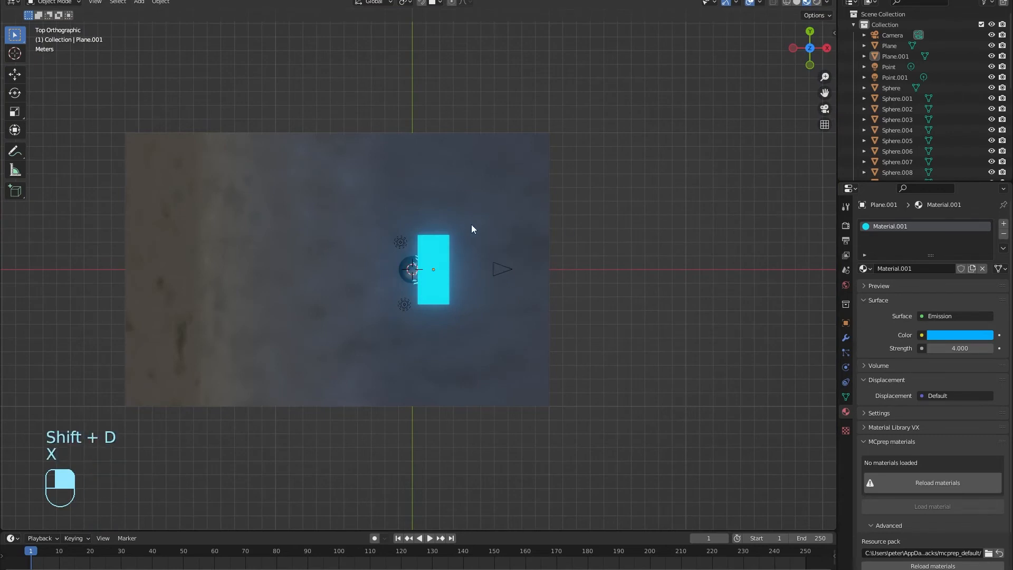
key("shift+d")
key("x")
left_click(295, 258)
middle_click_drag(296, 258, 105, 166)
Step: Rotate the copied panel -74.8° around the Y axis, then view through the camera
middle_click_drag(691, 334, 591, 310)
key("r")
key("y")
left_click(444, 350)
middle_click_drag(443, 350, 577, 382)
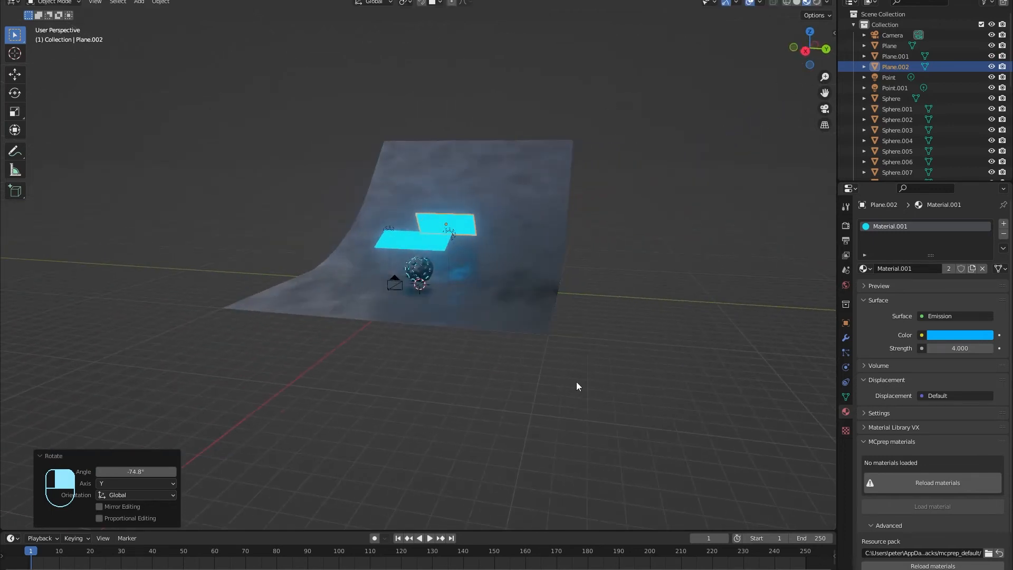
key("KP_0")
Step: Raise Plane.002 by 2.13 m along the Z axis
key("g")
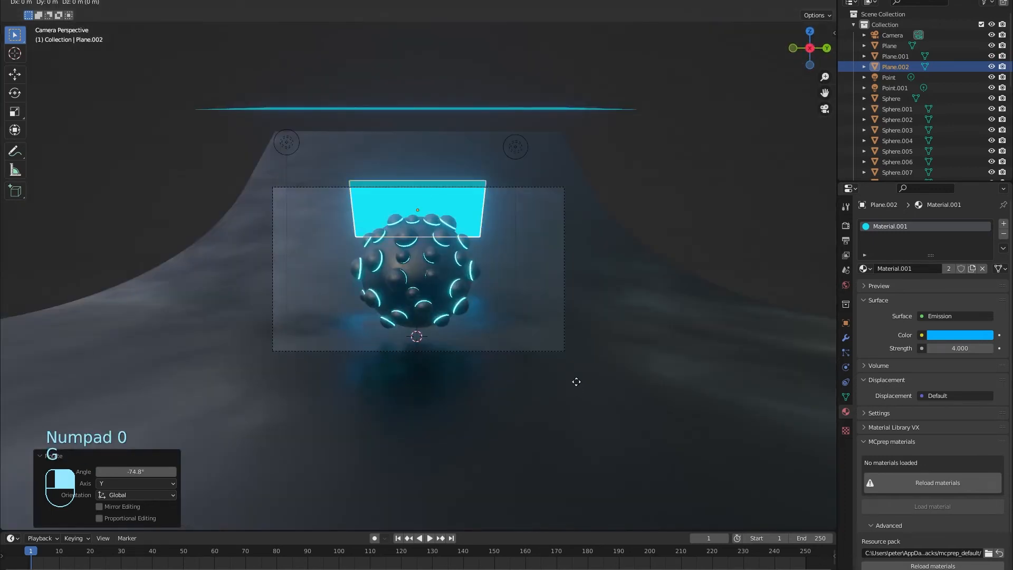
key("z")
left_click(575, 327)
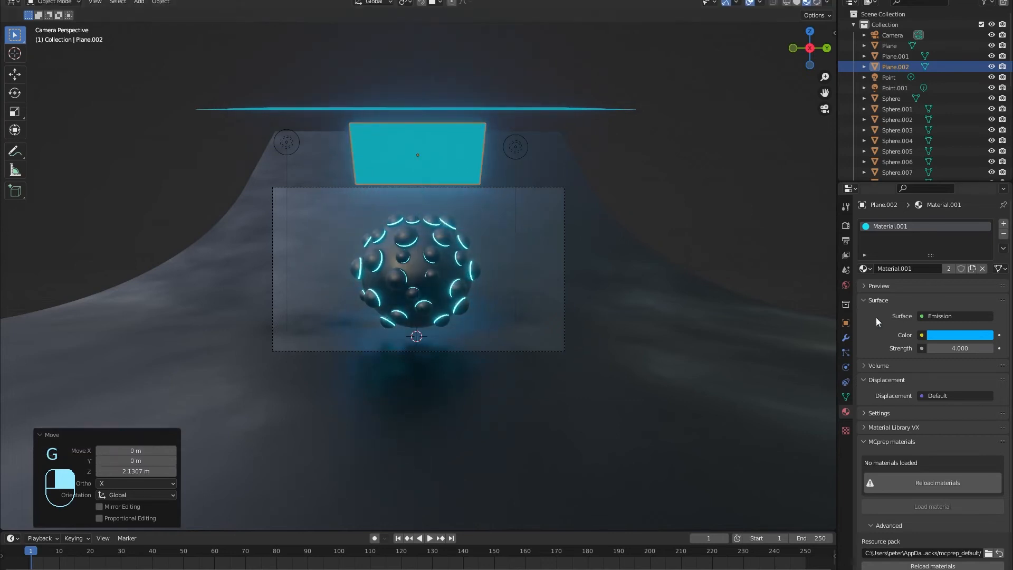
Step: Switch to Rendered shading and set the panel's emission strength to 10
mouse_move(945, 348)
left_mouse_down()
mouse_move(966, 348)
mouse_move(944, 348)
left_mouse_up()
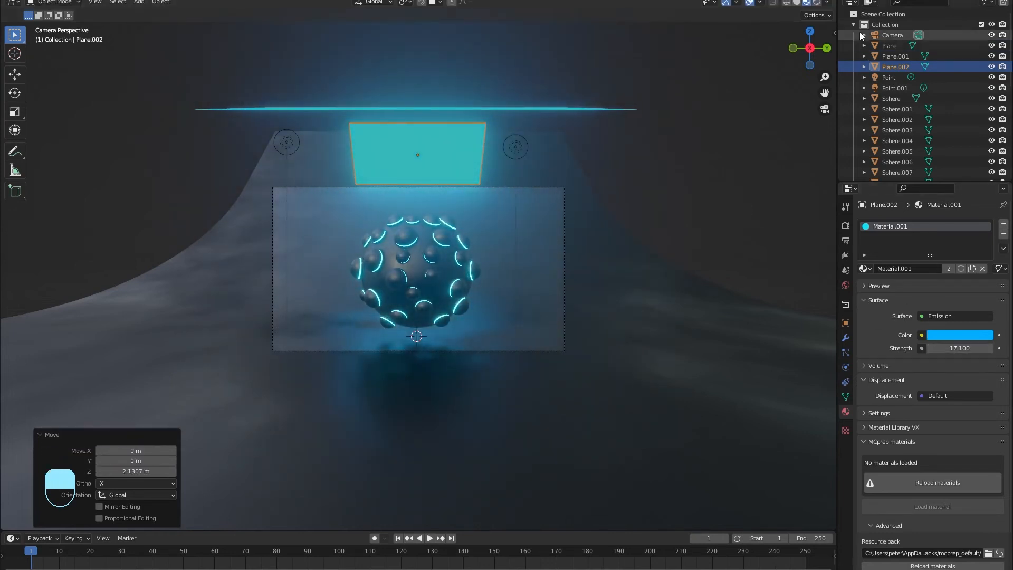
left_click(817, 2)
scroll(451, 305, "up", 2)
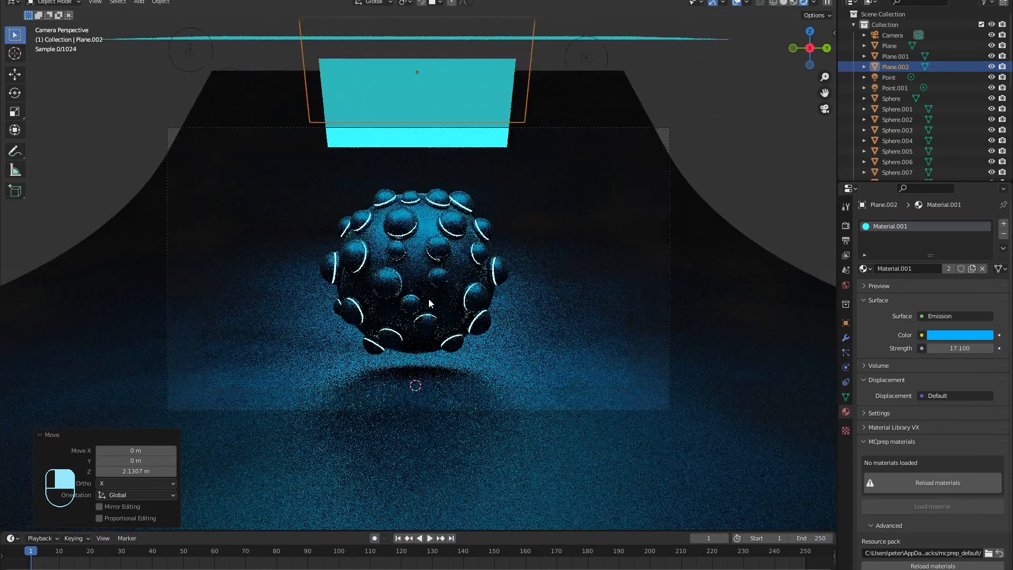
scroll(430, 298, "up", 2)
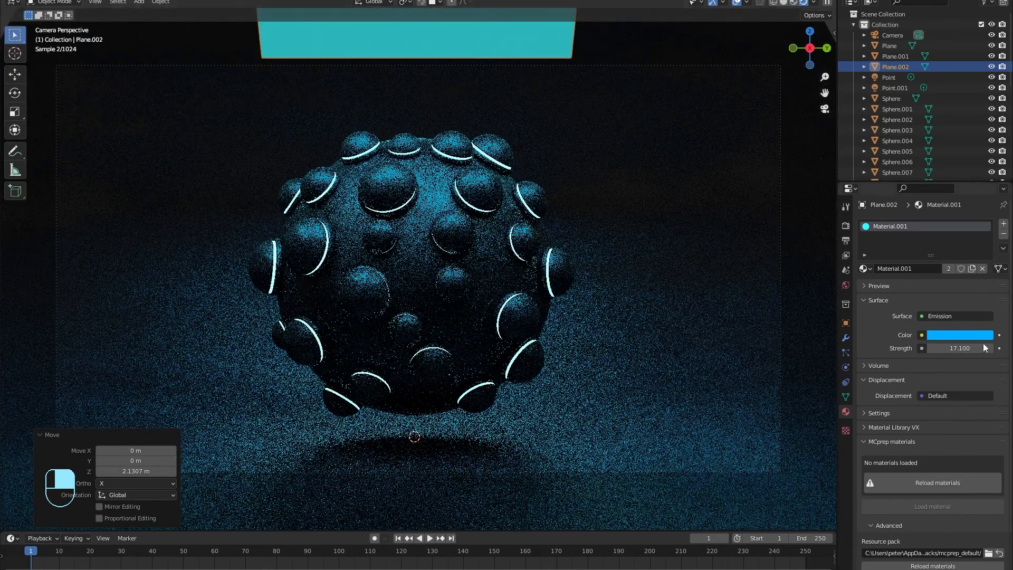
left_click(977, 349)
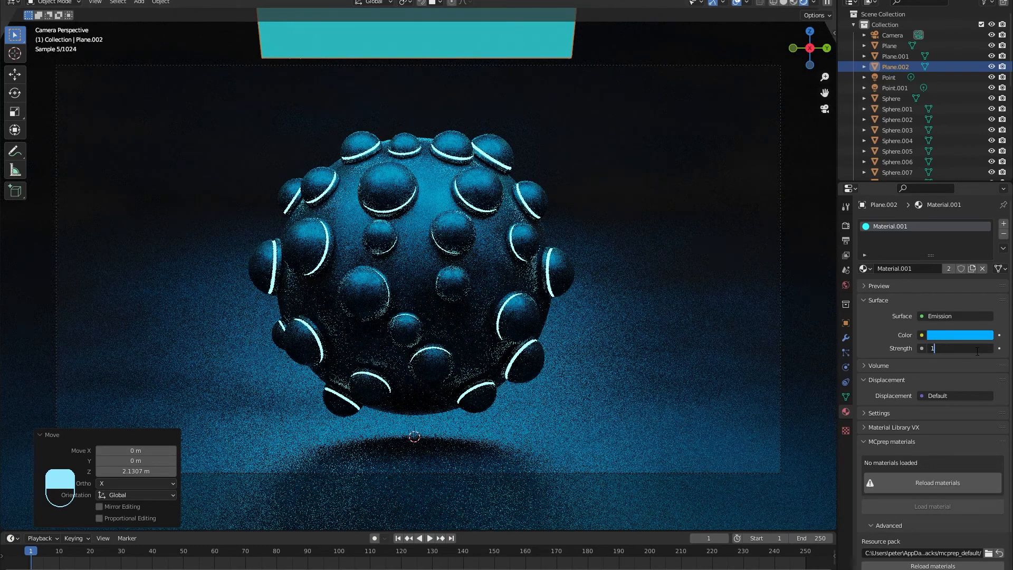
key("Return")
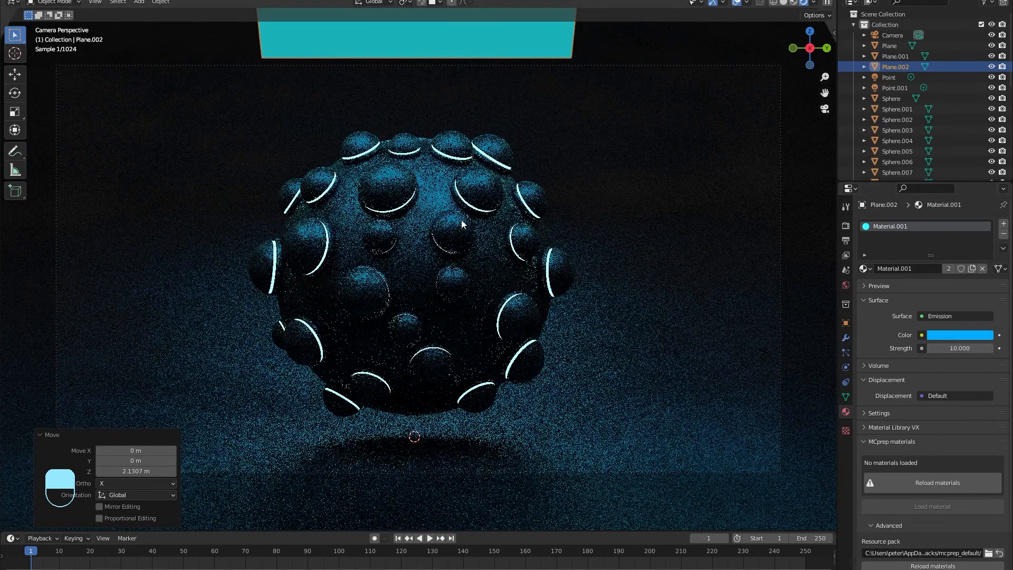
mouse_move(422, 258)
middle_mouse_down()
mouse_move(406, 222)
mouse_move(417, 251)
middle_mouse_up()
scroll(417, 251, "up", 10)
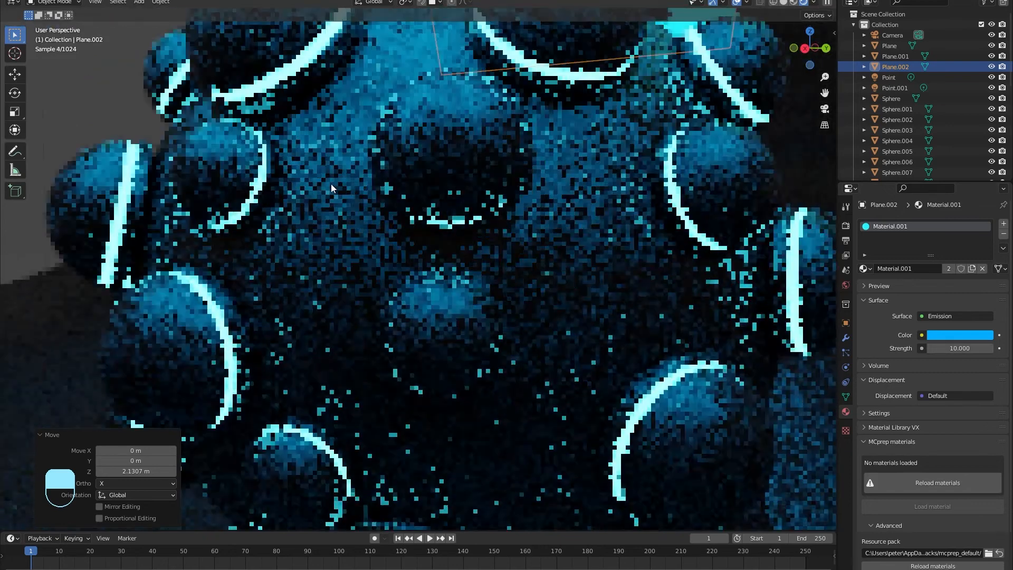
left_click(313, 59)
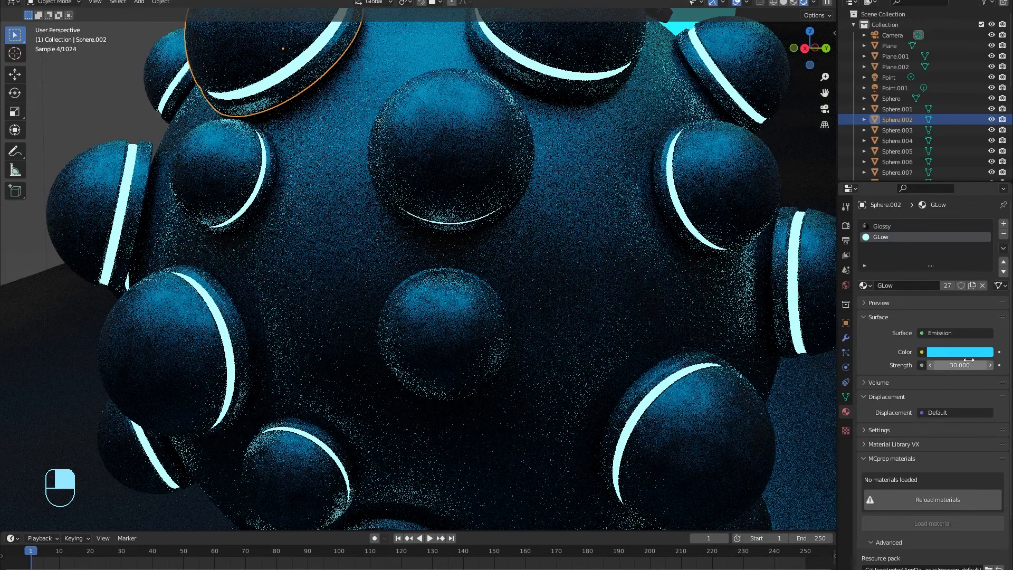
Step: Set the GLow material's emission strength to 12
left_click(972, 365)
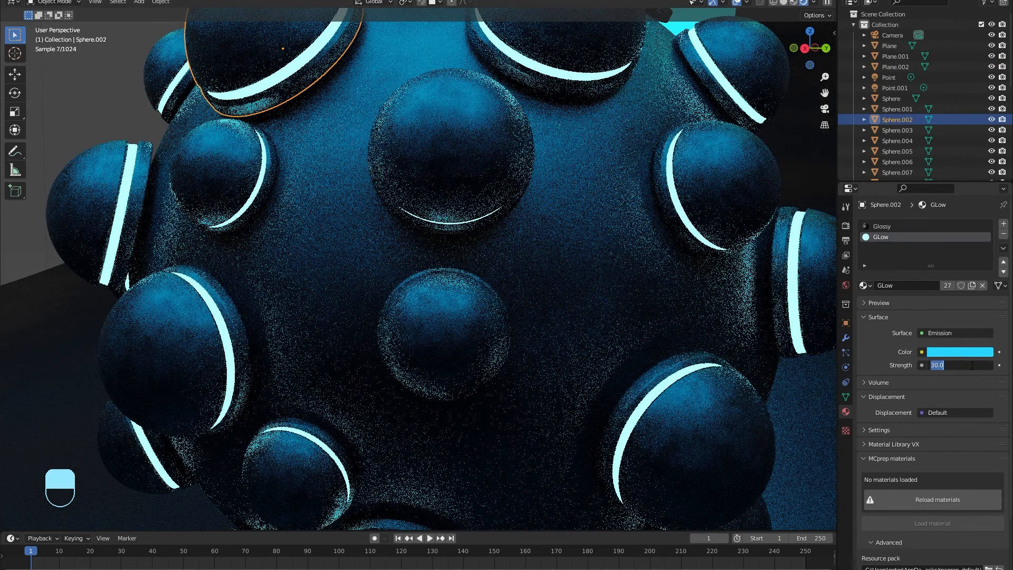
type("12")
key("Return")
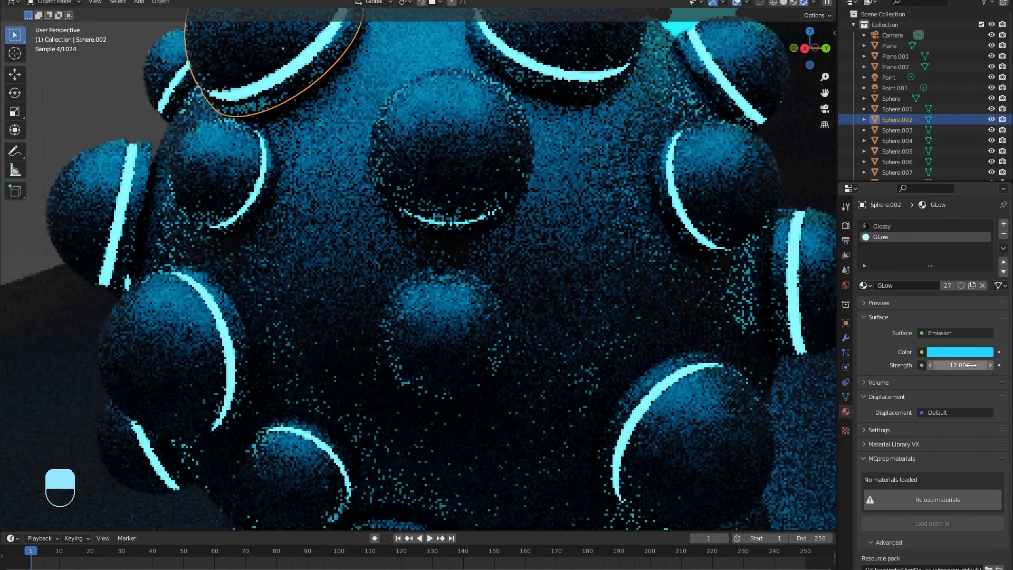
Step: In Render properties, cap viewport max samples at 800 and render on GPU Compute
left_click(846, 285)
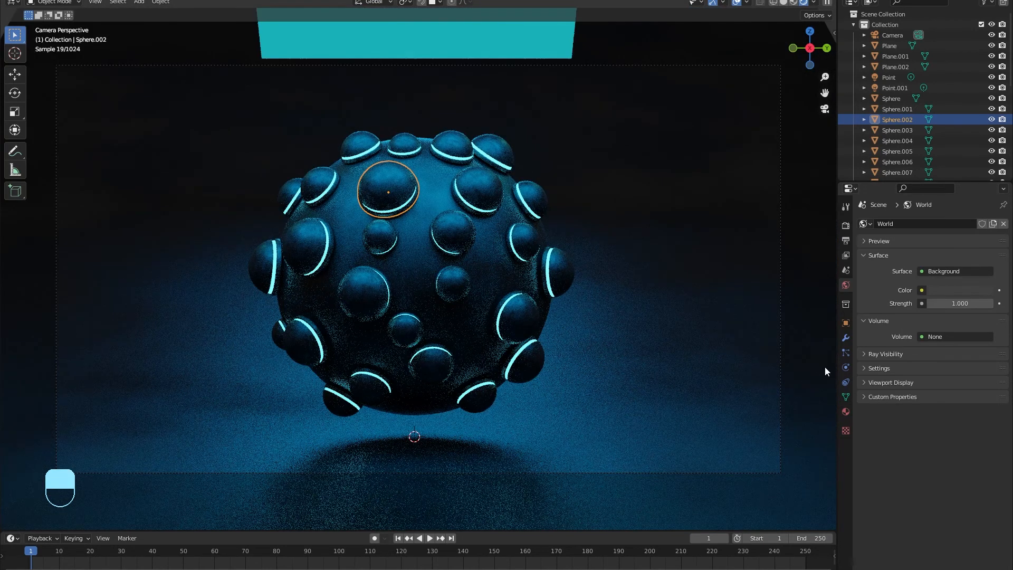
left_click(846, 226)
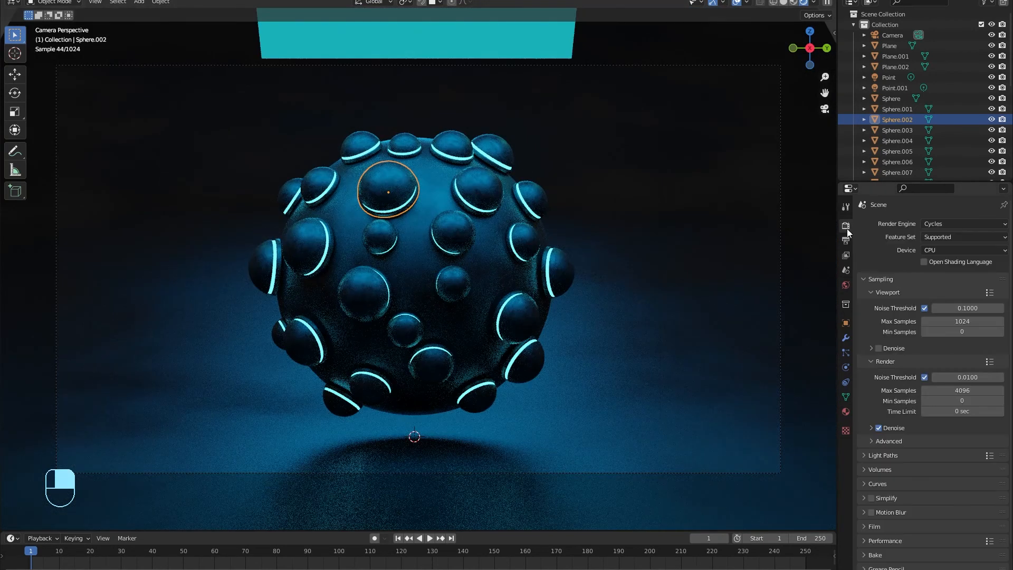
double_click(967, 321)
type("80")
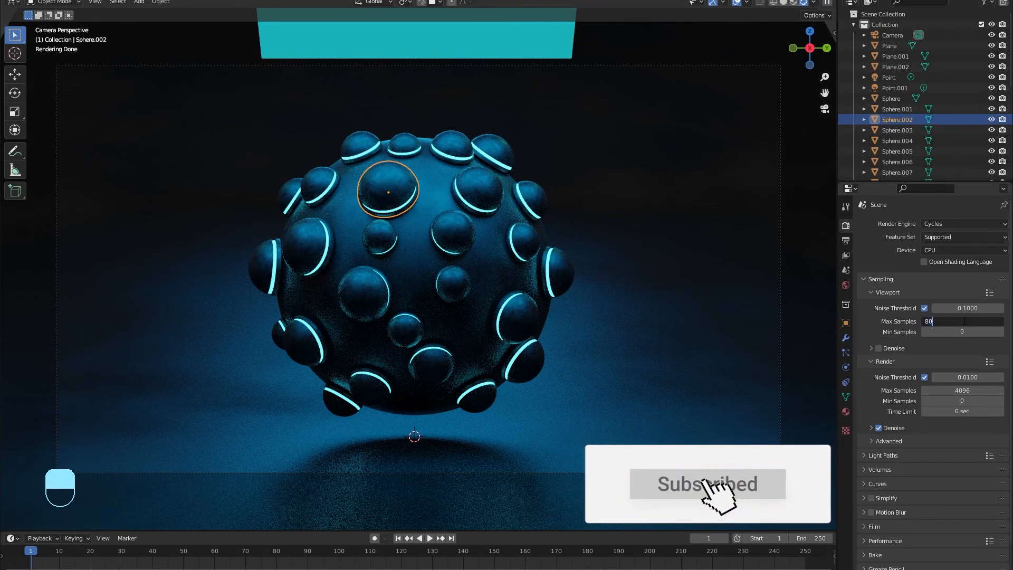
type("0")
key("Return")
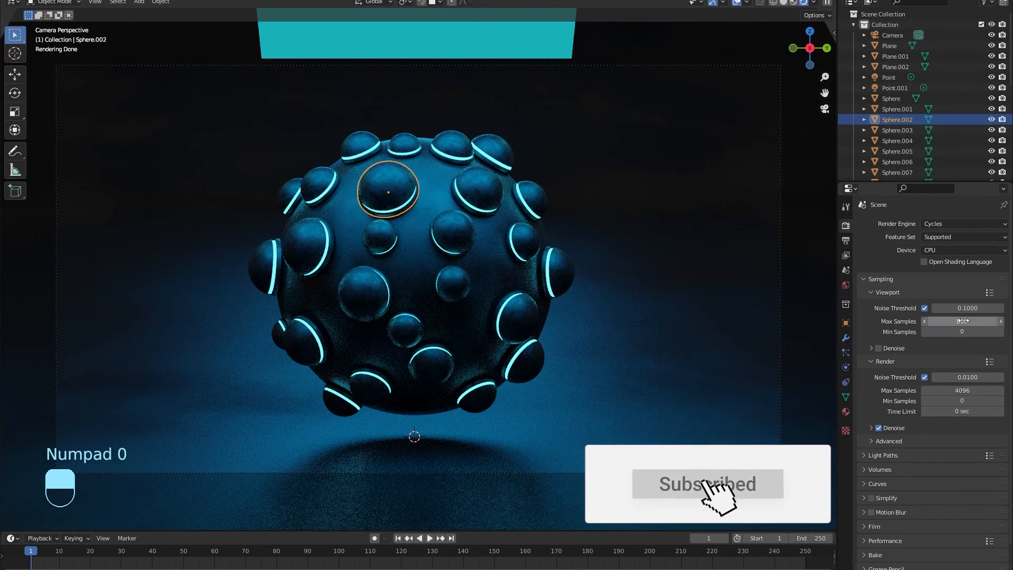
left_click(930, 251)
left_click(924, 270)
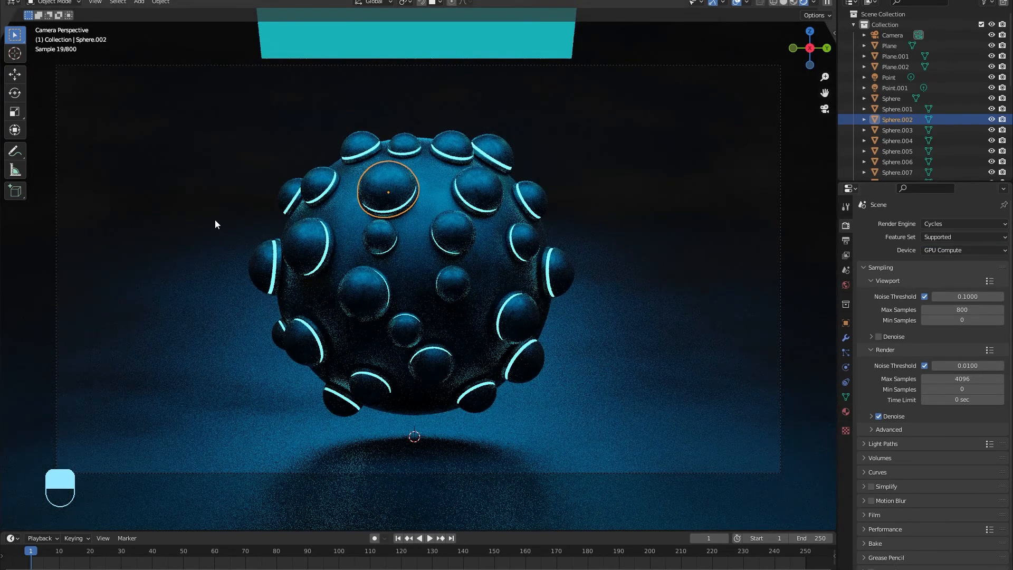
left_click(415, 251)
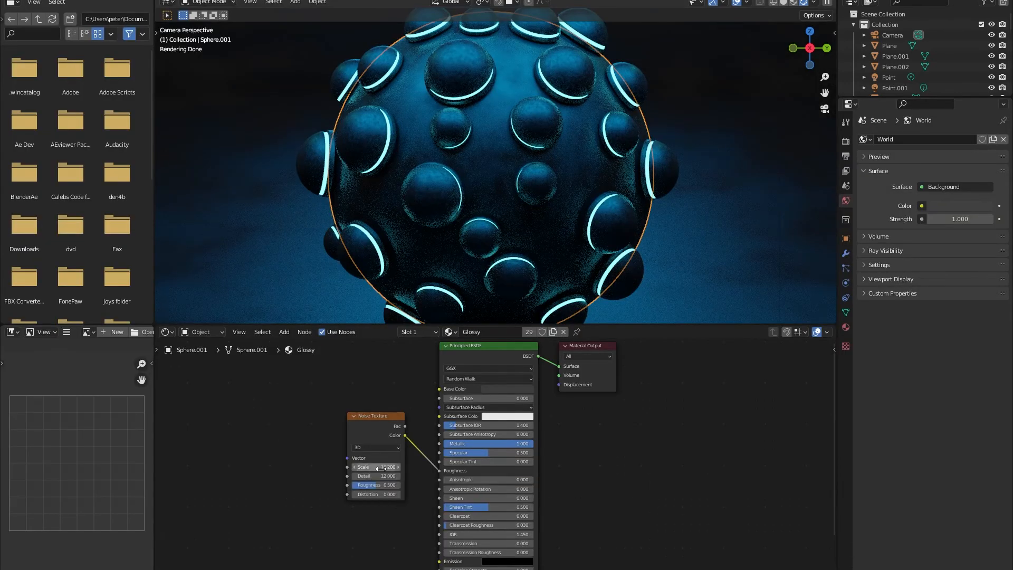
Step: Change the GLow emission colour from cyan to pure green on the colour wheel
left_click(562, 71)
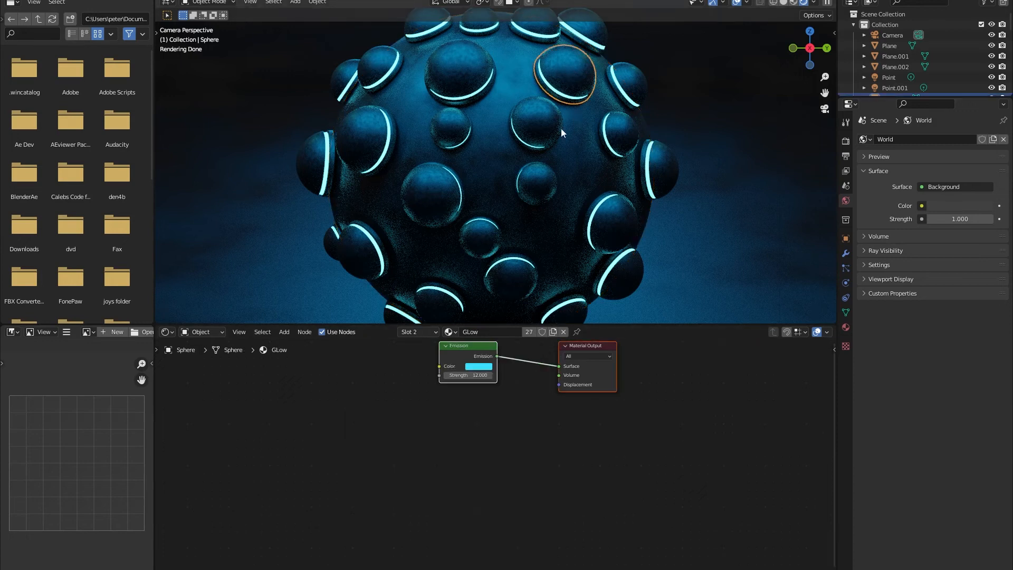
left_click(474, 367)
left_click(488, 262)
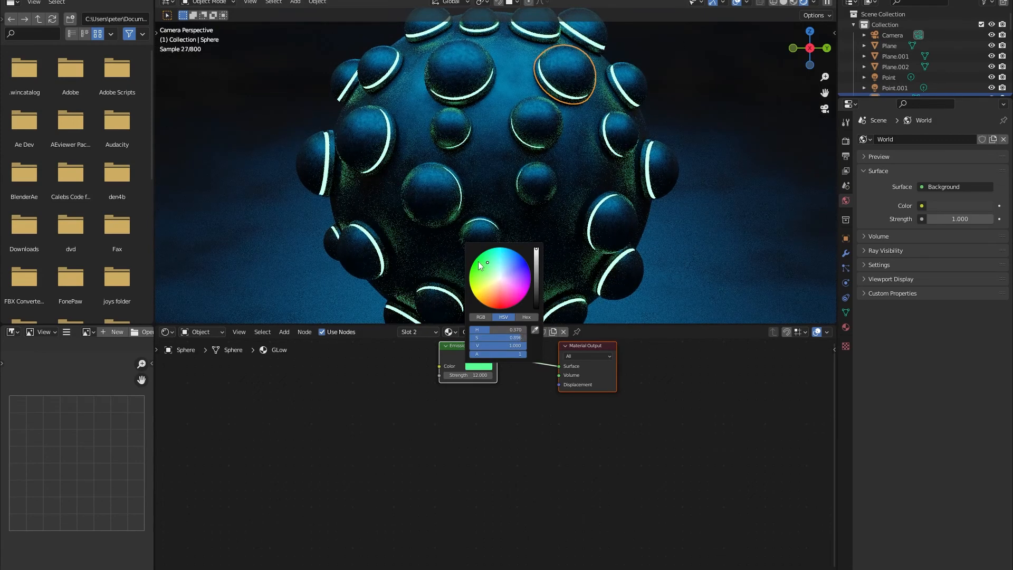
left_click(478, 264)
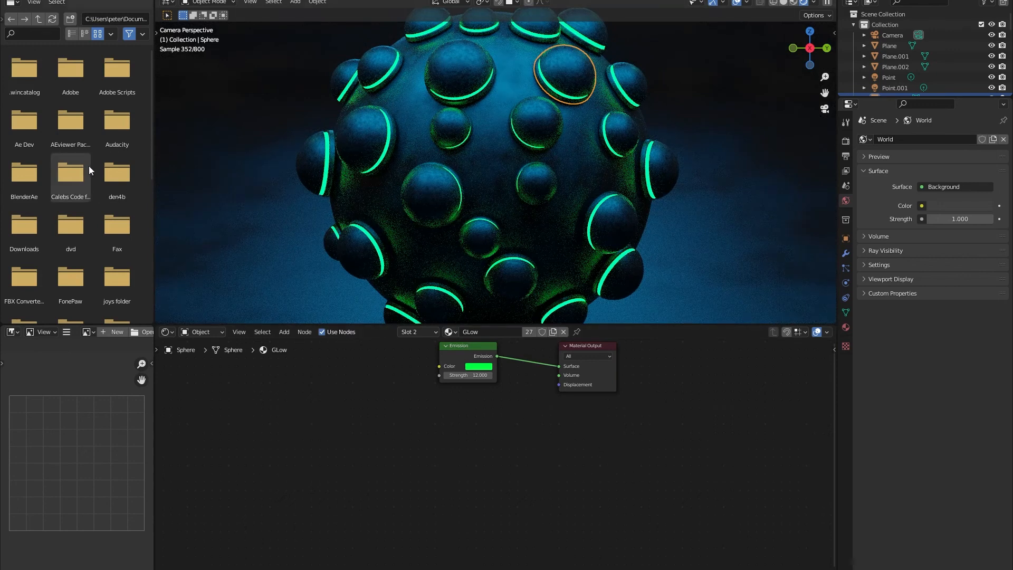
left_click(64, 0)
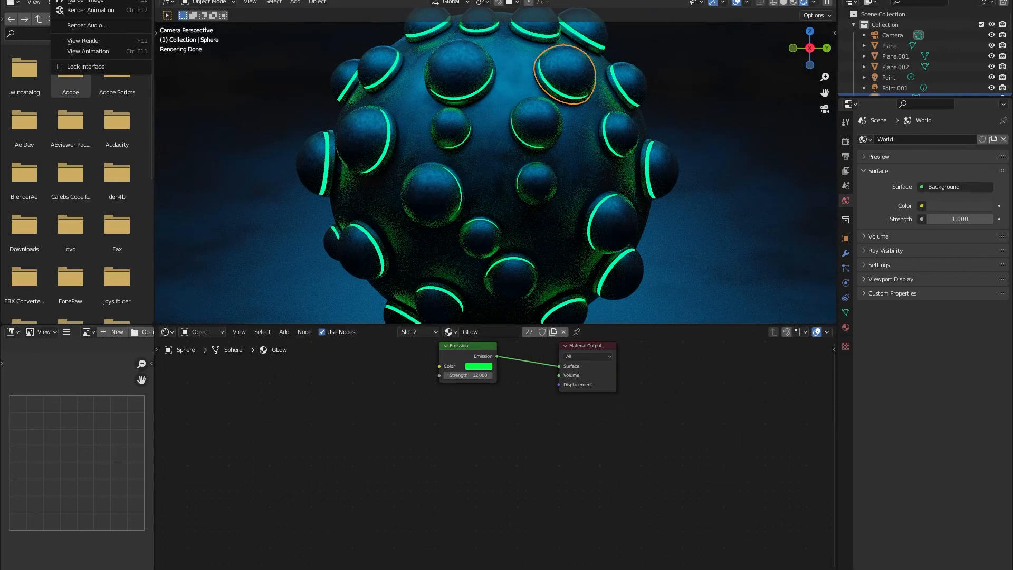
Step: Render the final image and save it as the PNG 'Sic fi ball.png'
left_click(70, 2)
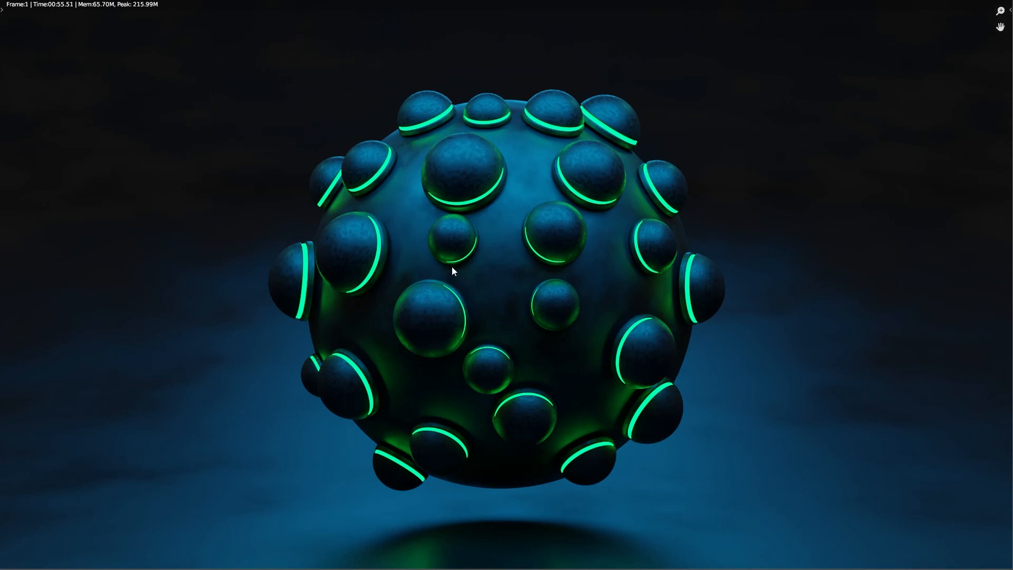
left_click(103, 2)
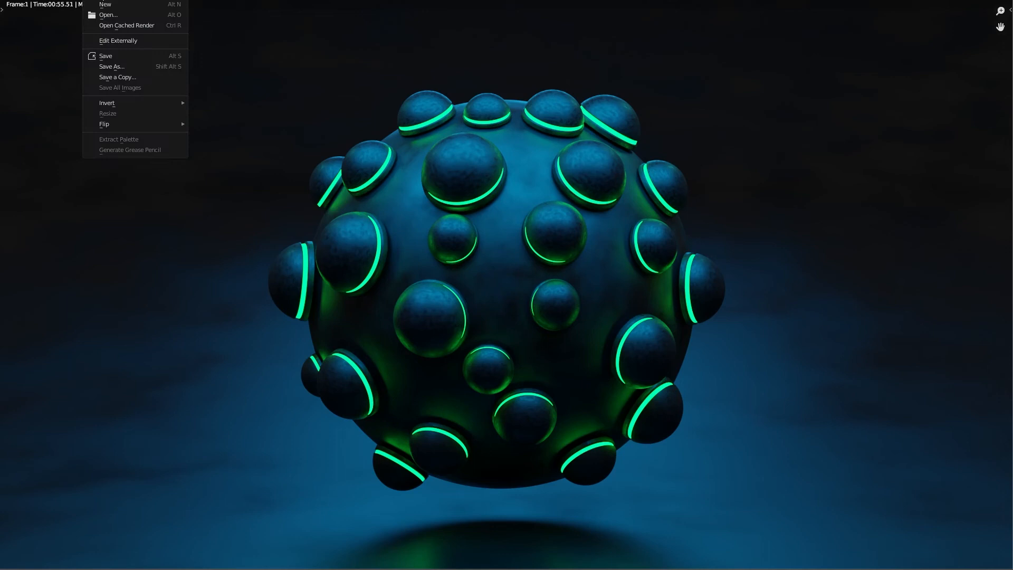
left_click(119, 62)
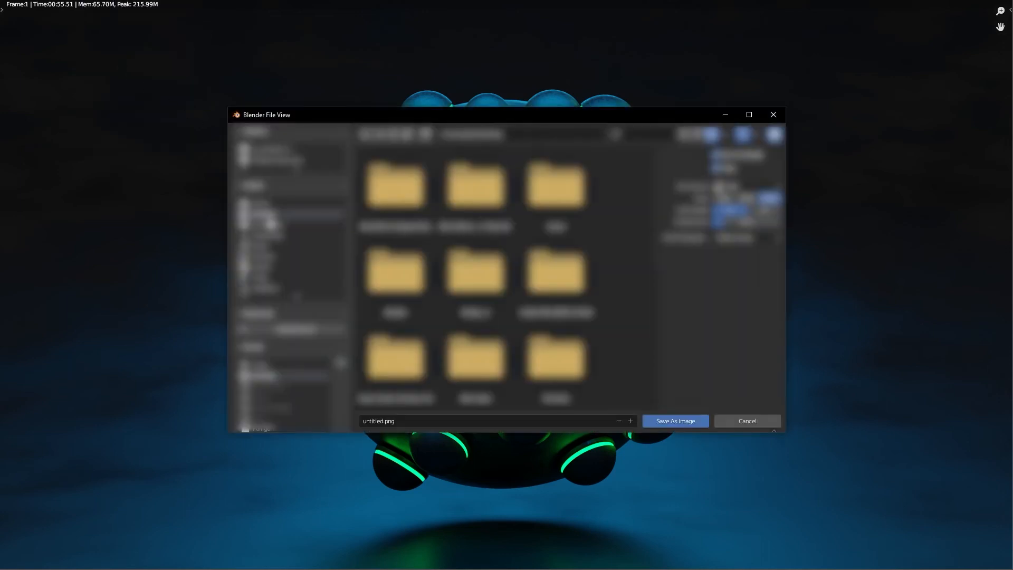
left_click(380, 421)
left_click(383, 420)
key("BackSpace")
key("BackSpace")
key("BackSpace")
key("BackSpace")
key("BackSpace")
key("BackSpace")
key("BackSpace")
key("BackSpace")
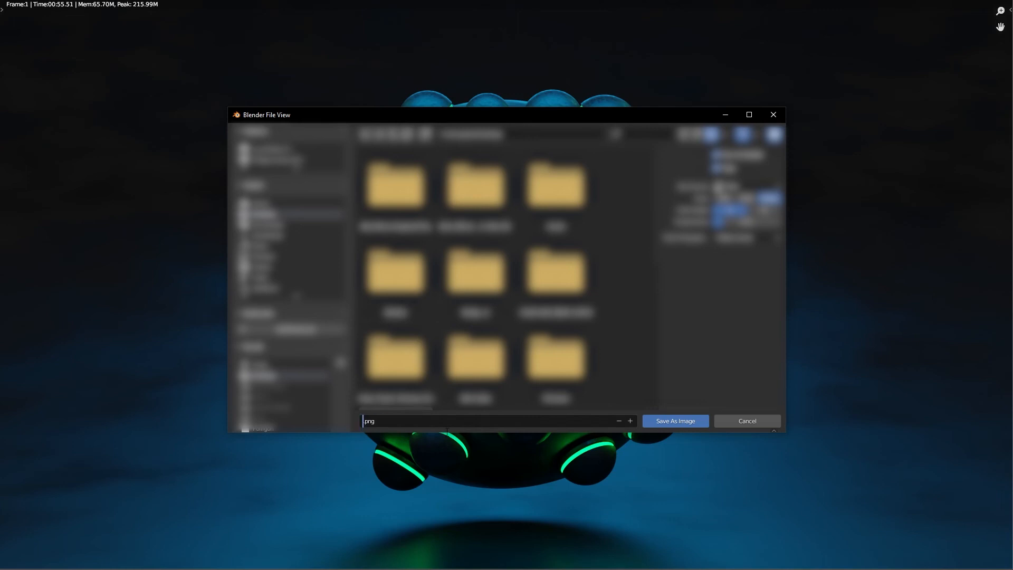
type("Sic fi ball")
left_click(675, 421)
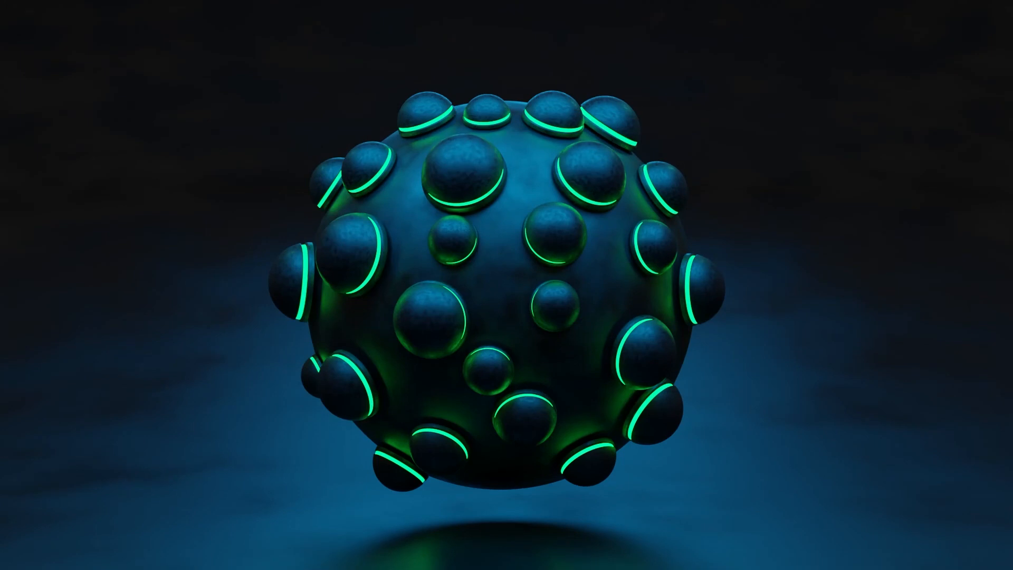